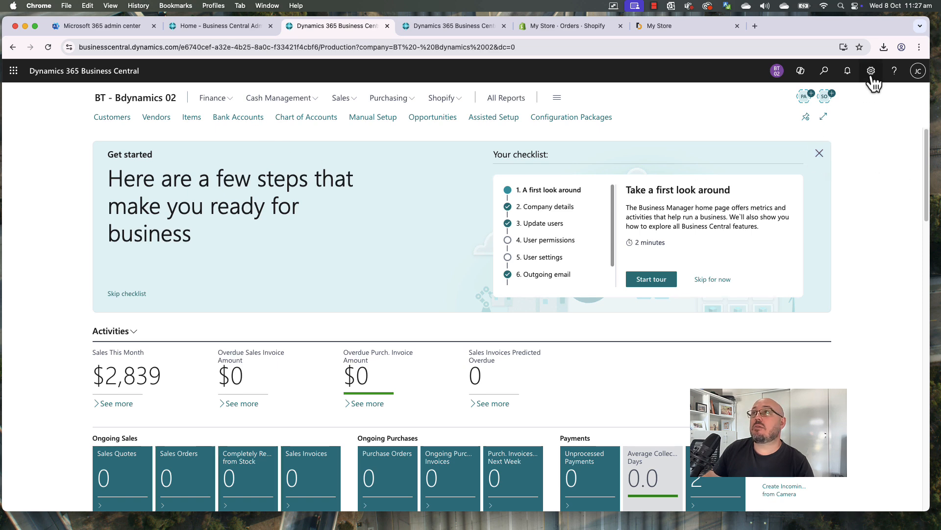
View the warehouse role centre and home page, then show Shopify's empty open orders list
click(435, 27)
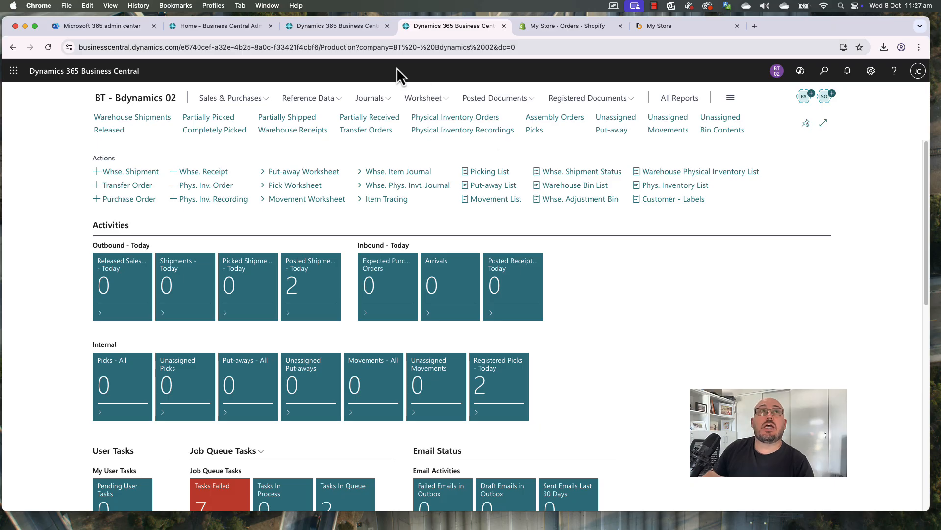
click(365, 28)
click(556, 26)
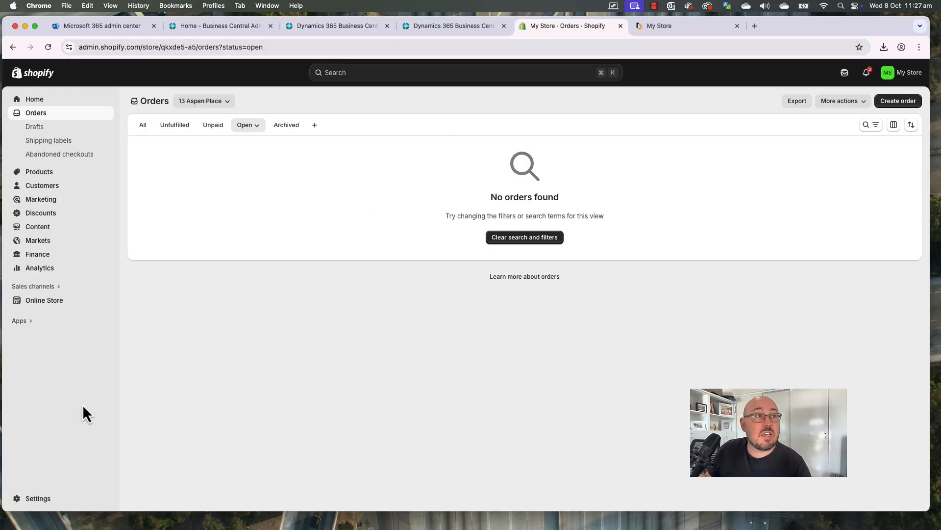
Look through Shopify's Payments settings, close Settings, and view the My Store storefront
click(49, 499)
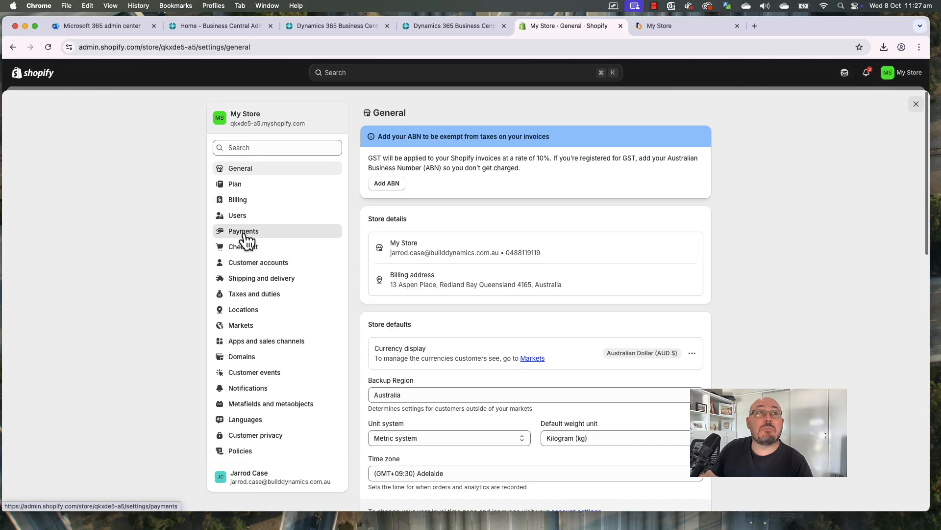
click(244, 231)
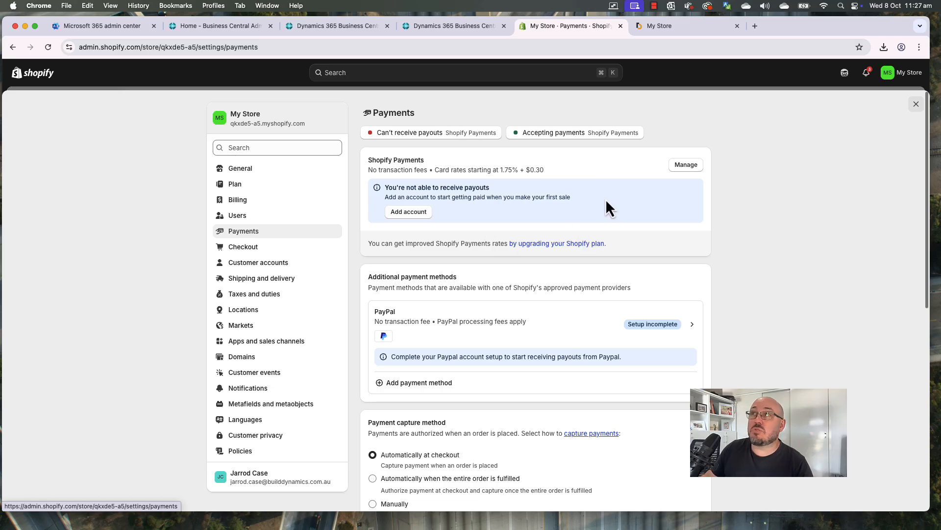
scroll(549, 350, down, 10)
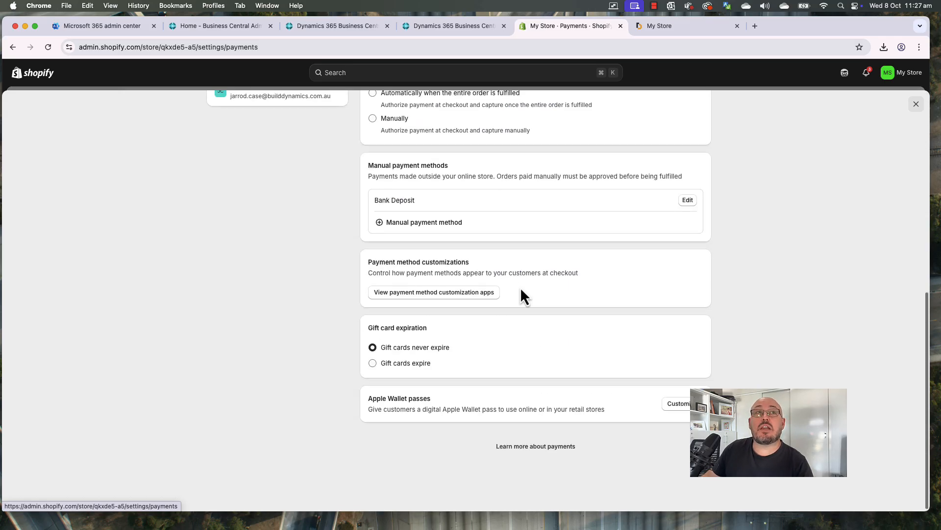
scroll(519, 287, up, 1)
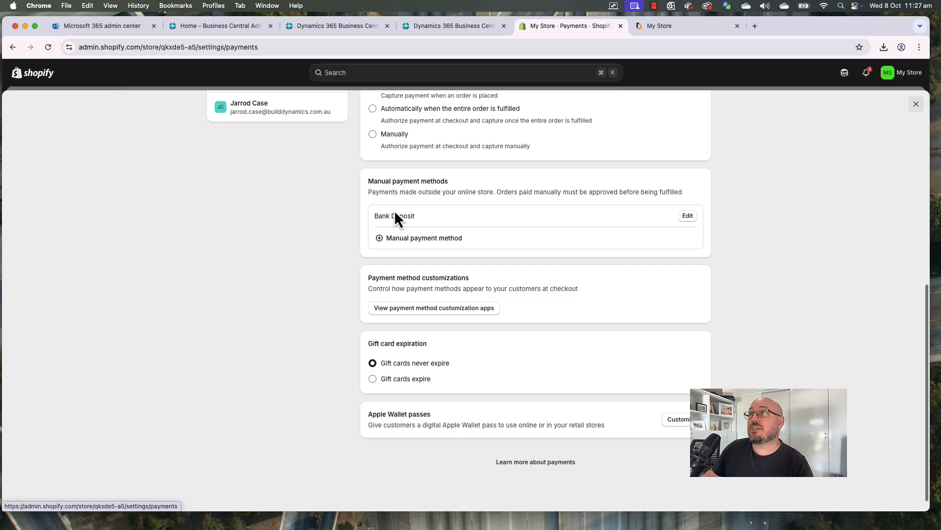
click(914, 104)
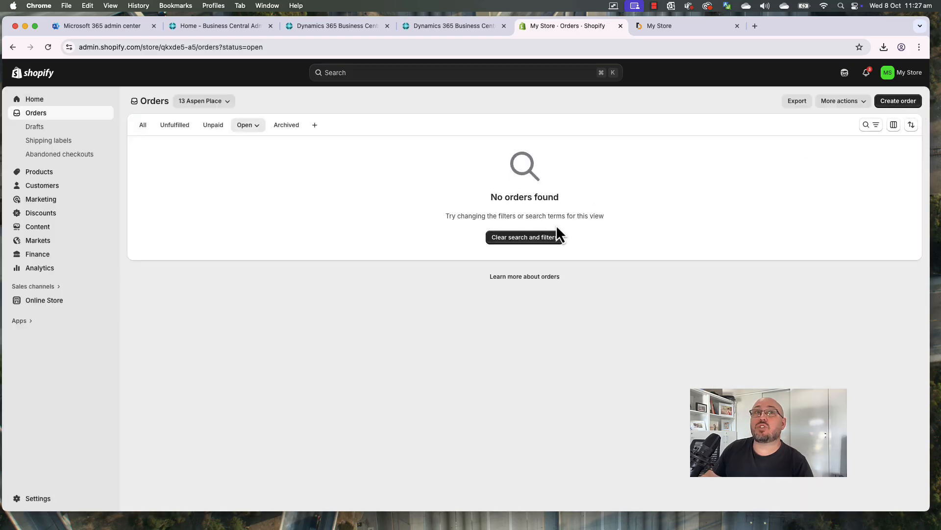
click(692, 30)
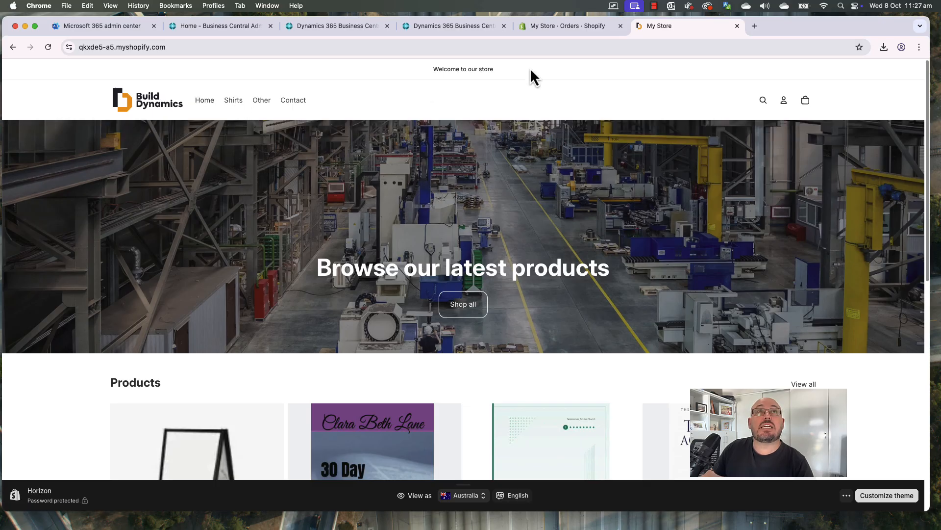
Inspect the Shirts item in the Main menu unchanged, then go to admin Home and the storefront
click(559, 27)
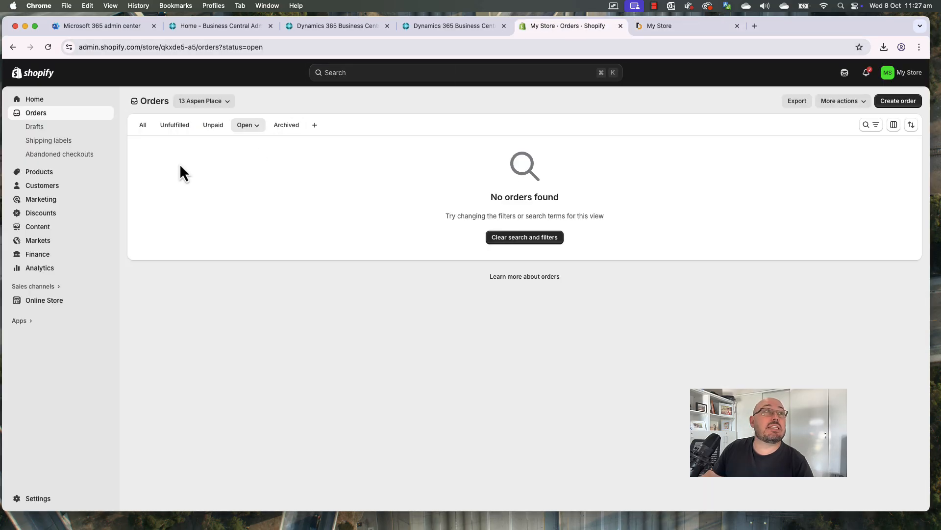
click(45, 229)
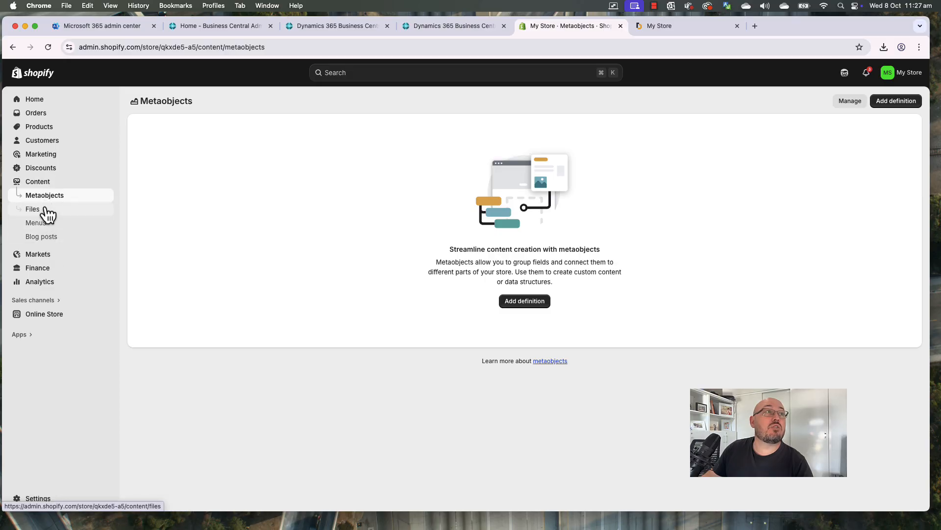
click(39, 223)
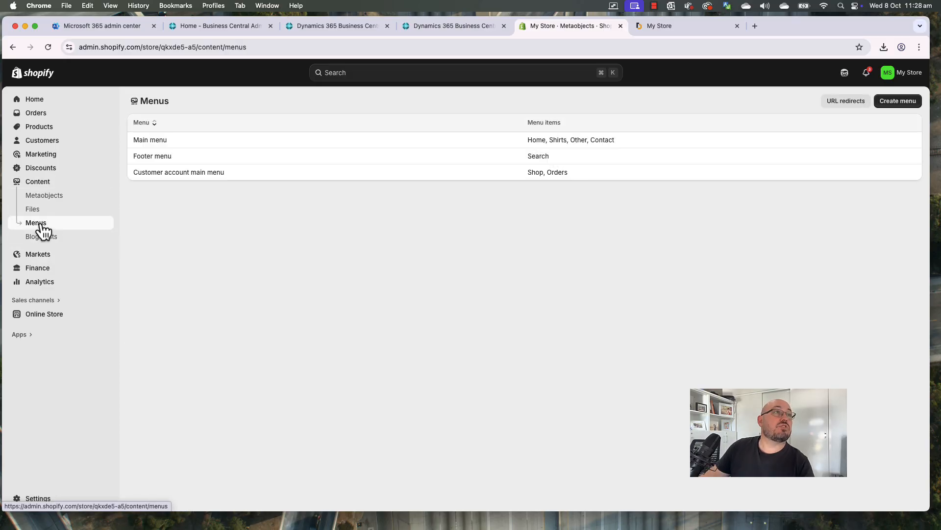
click(149, 140)
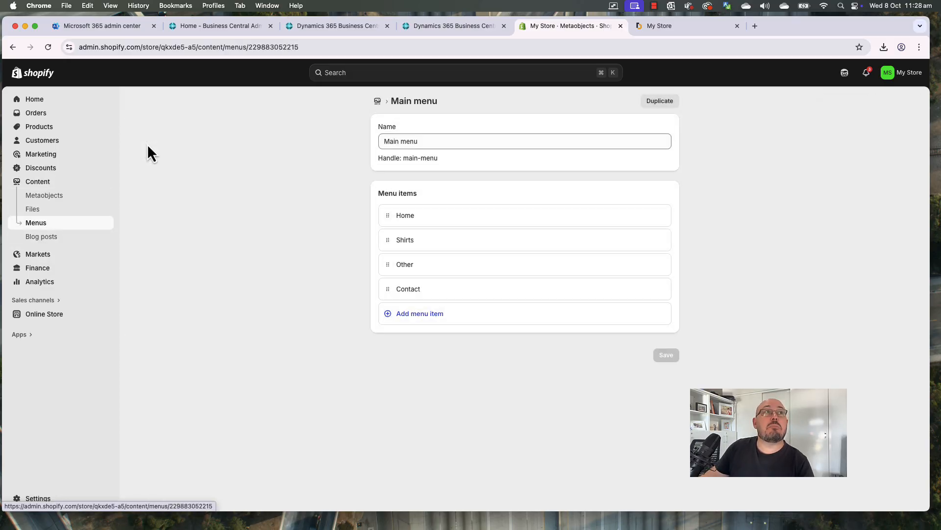
click(445, 246)
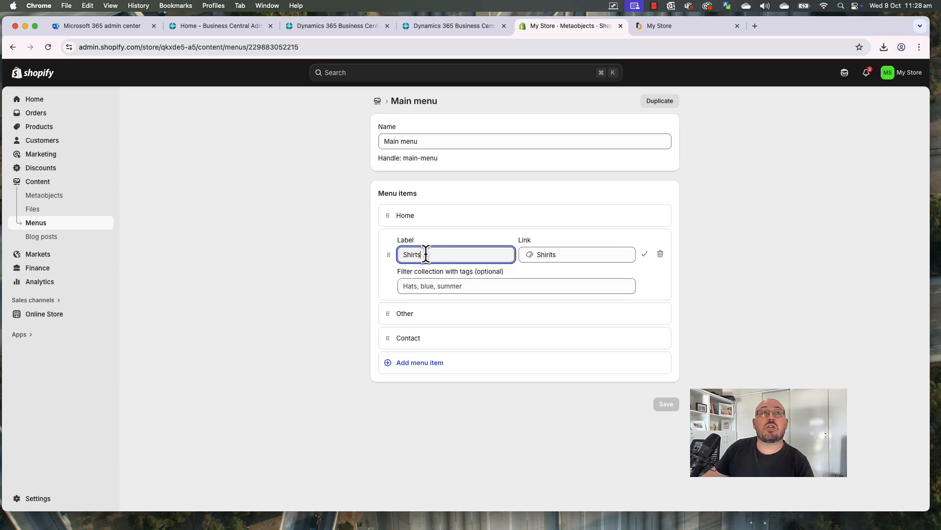
click(387, 102)
click(86, 101)
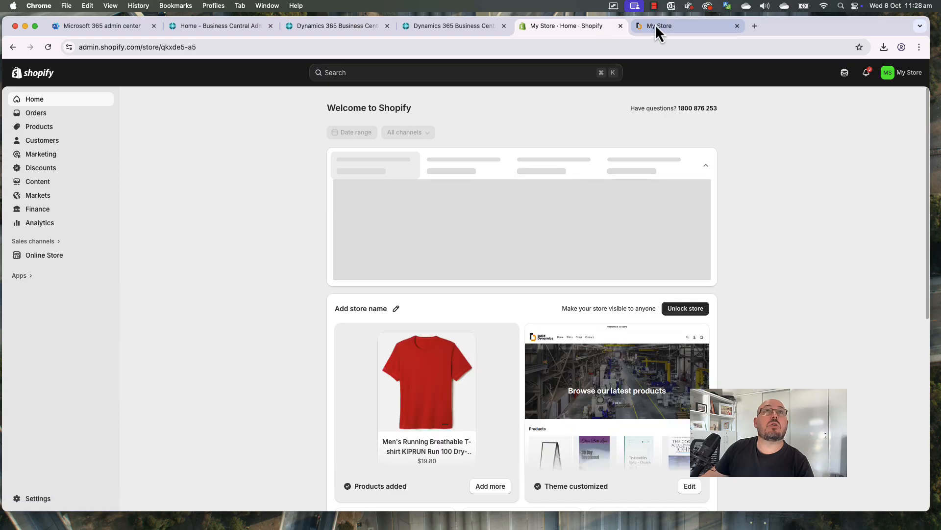
click(657, 25)
Browse the storefront Shirts collection, then the admin Products list and the Open orders view
click(242, 102)
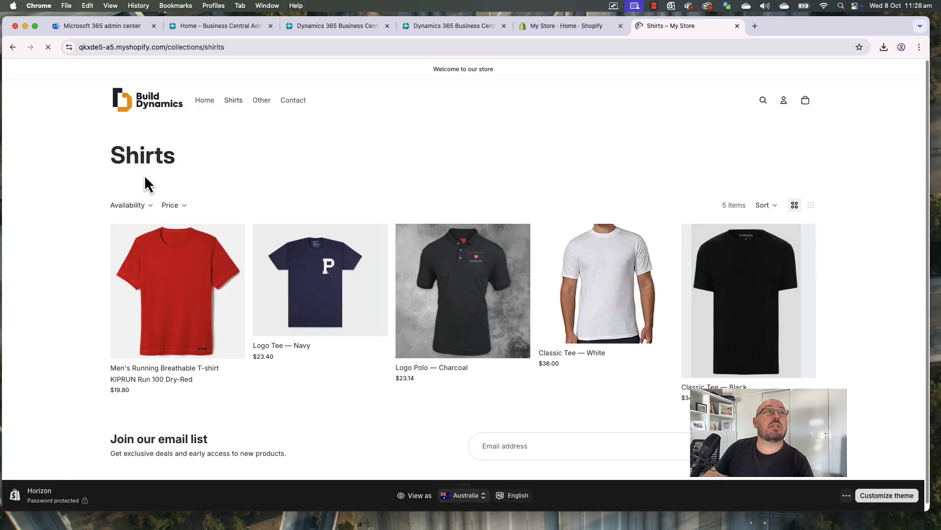
drag(112, 153, 430, 192)
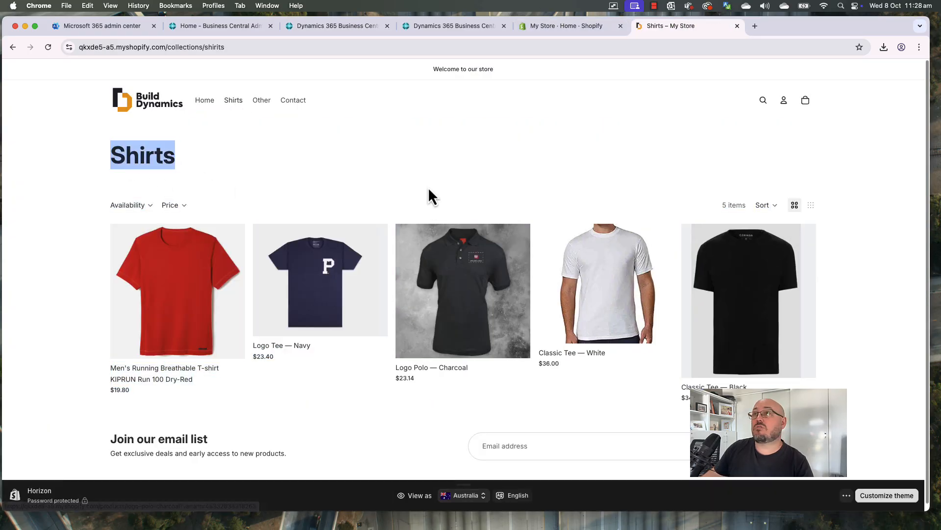
click(431, 192)
click(569, 26)
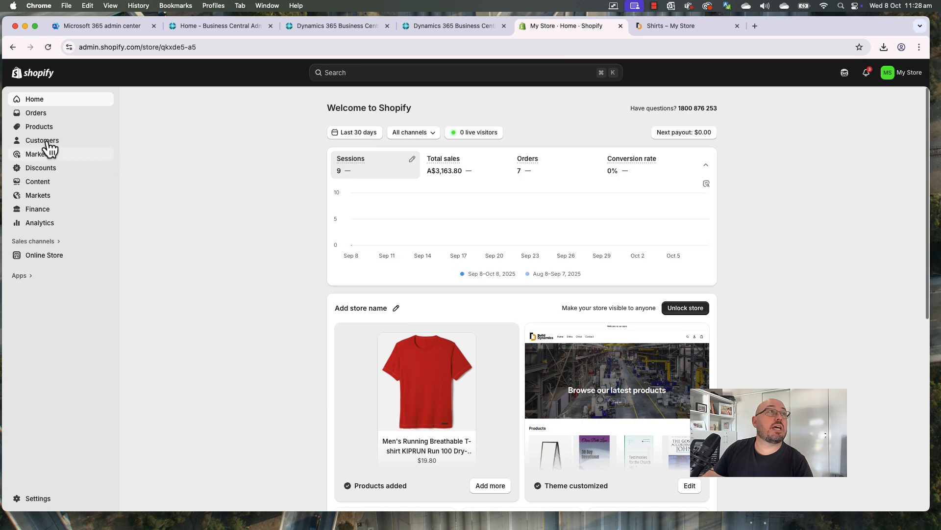
click(39, 128)
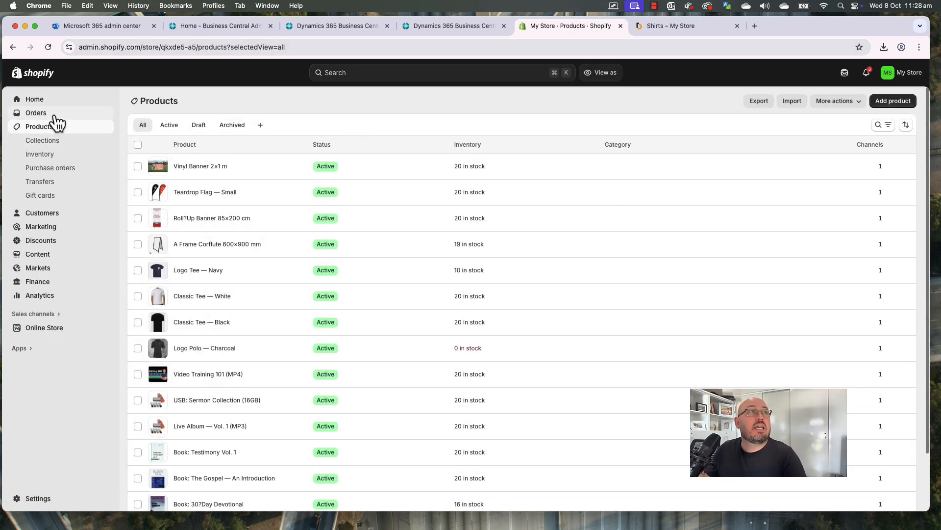
click(41, 104)
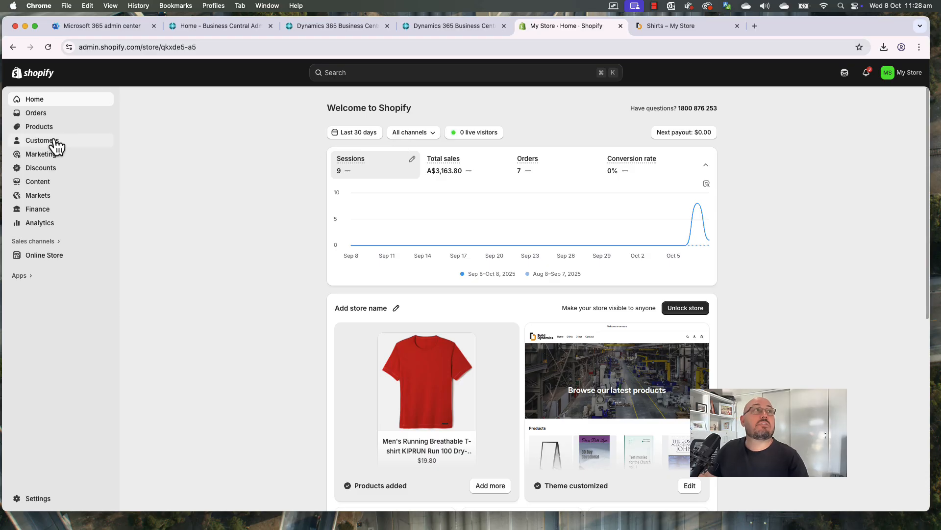
click(36, 113)
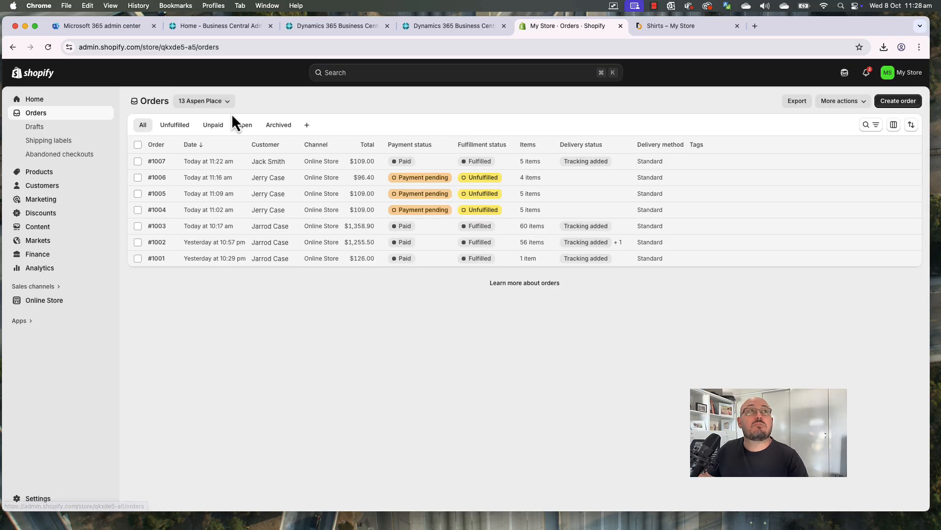
click(244, 125)
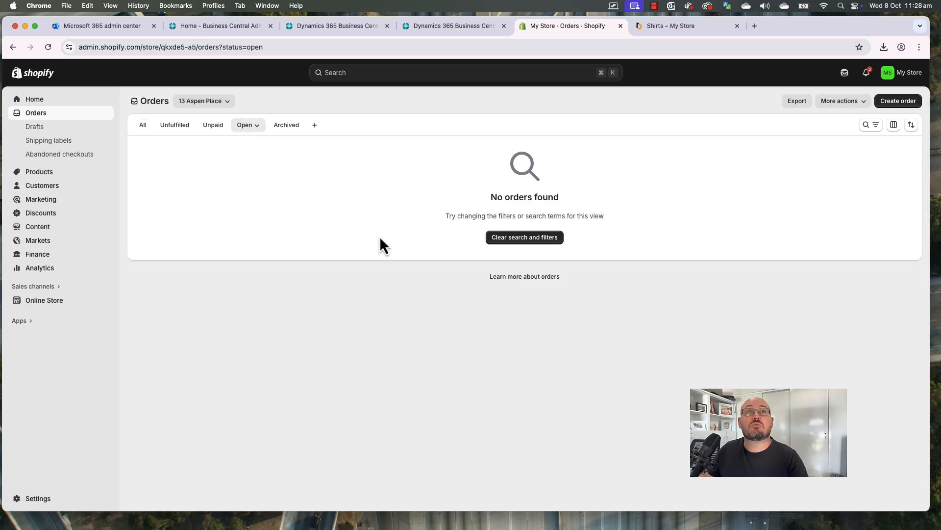
Open the Business Central Items list showing the Shopify shirts
click(679, 30)
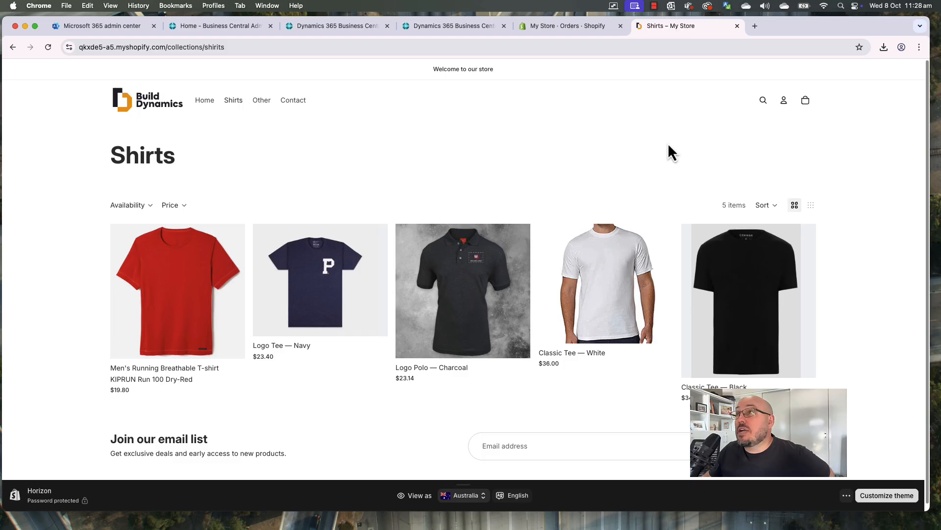
click(319, 29)
click(190, 120)
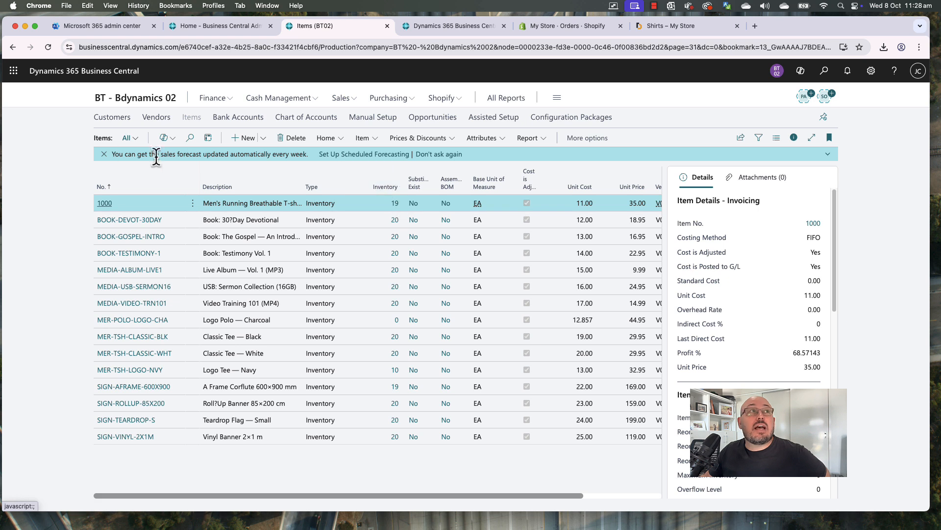
Choose 'Don't ask again' on the sales forecast banner and return to the Shirts storefront page
click(444, 155)
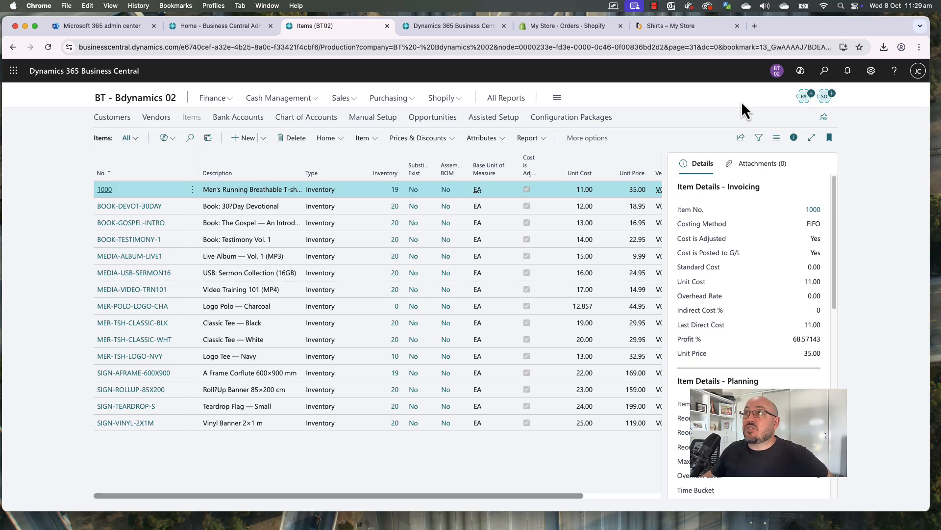
click(691, 28)
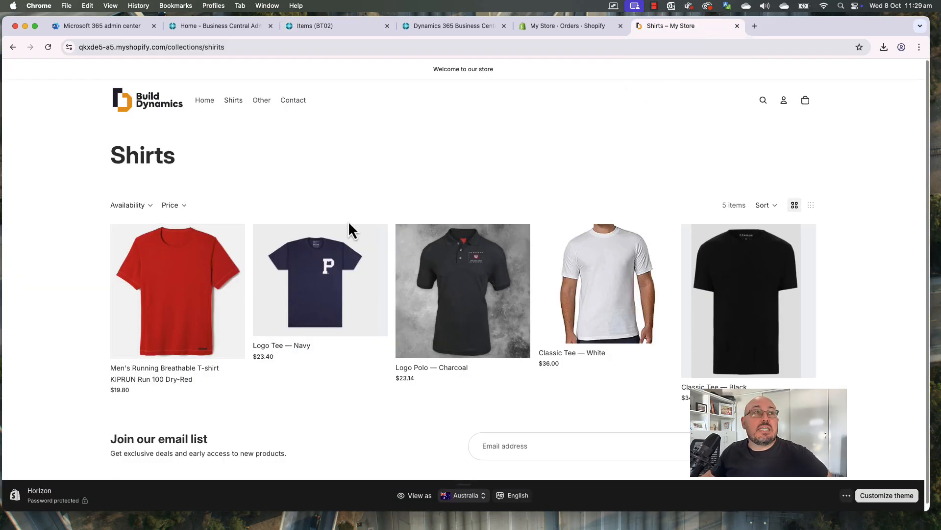
Add five red KIPRUN running T-shirts to the cart and view the cart
click(178, 290)
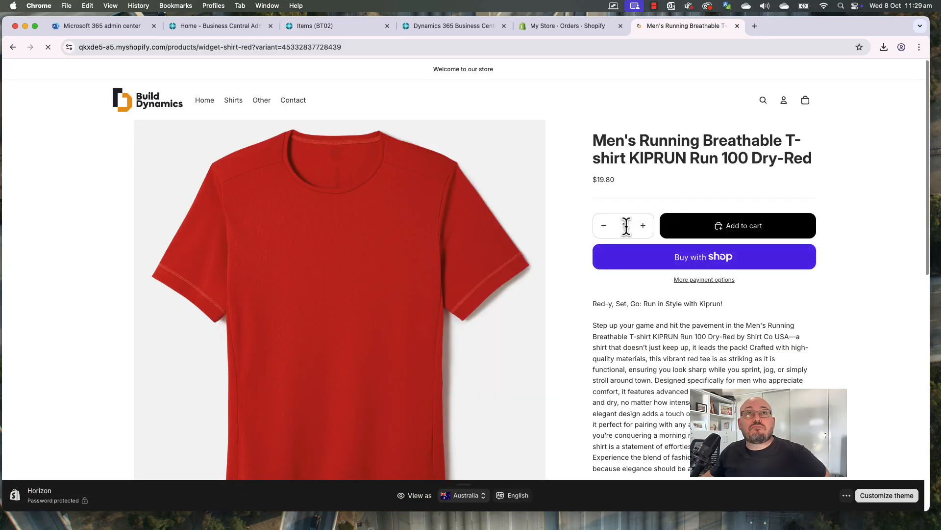
double_click(624, 226)
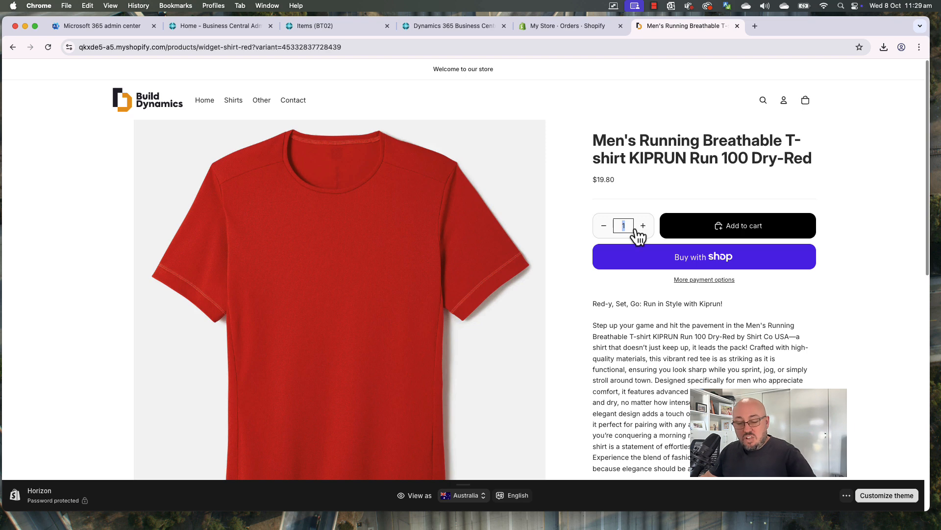
text(5)
click(737, 228)
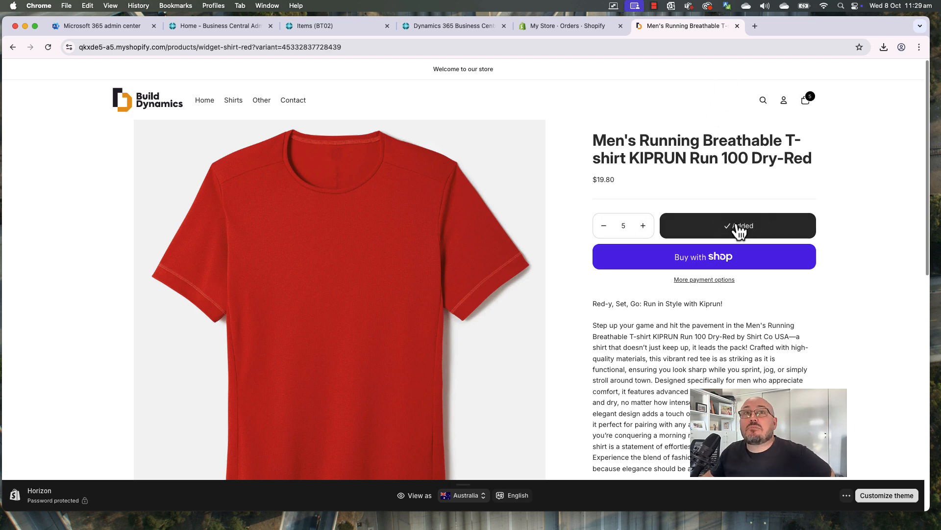
click(807, 101)
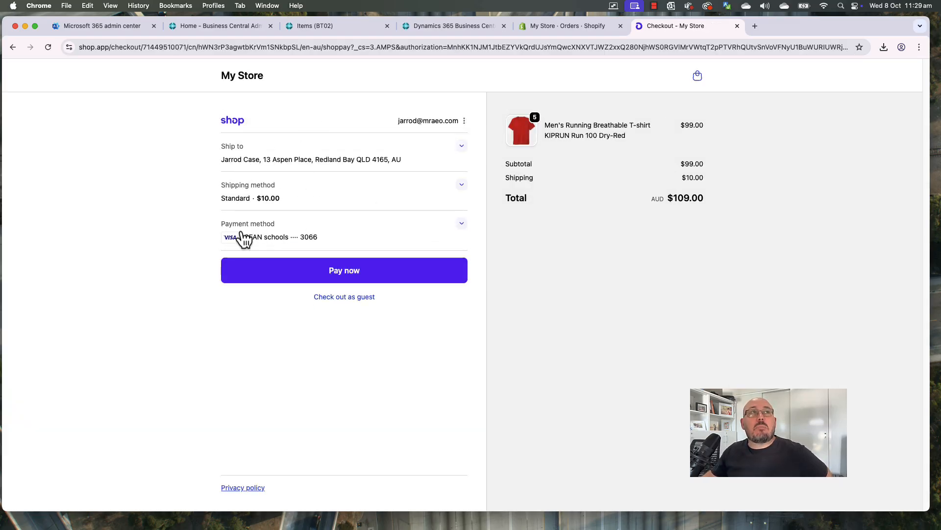
Check out as a guest and replace the contact field with the customer's e-mail address
click(463, 121)
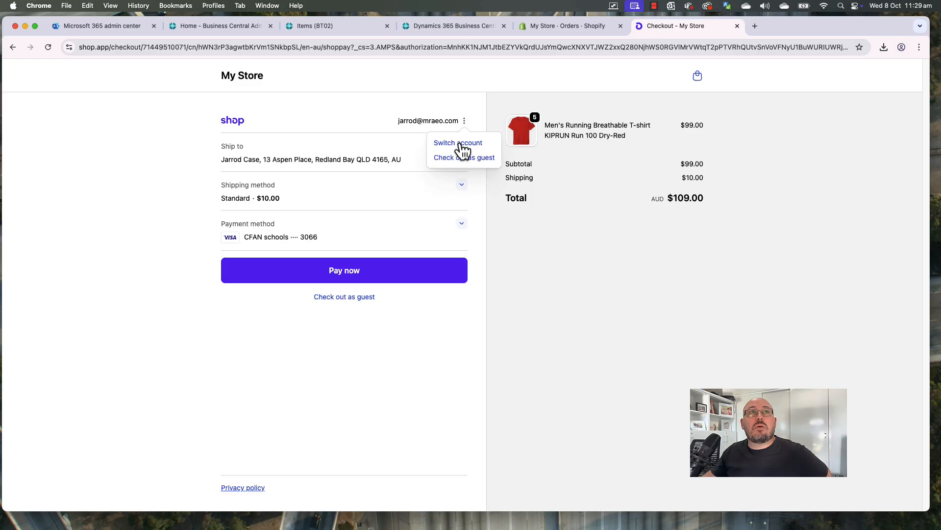
click(459, 160)
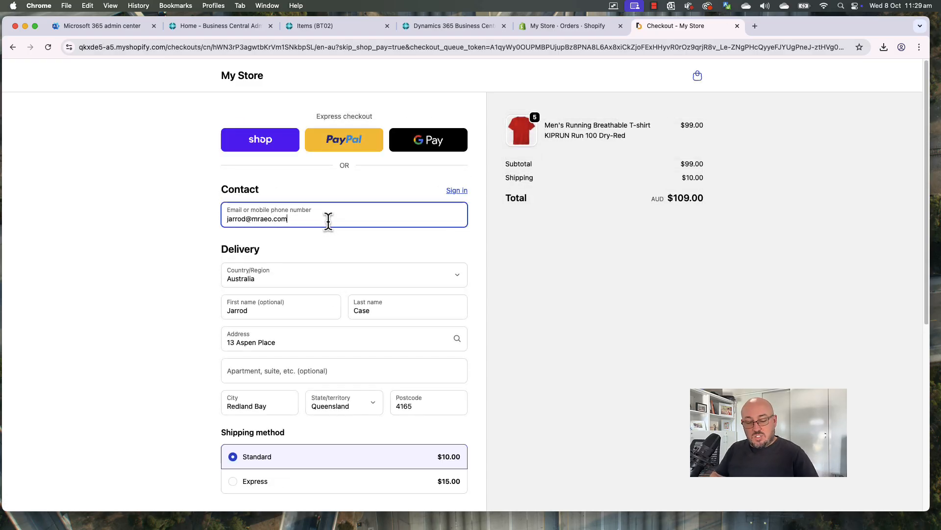
key(super+a)
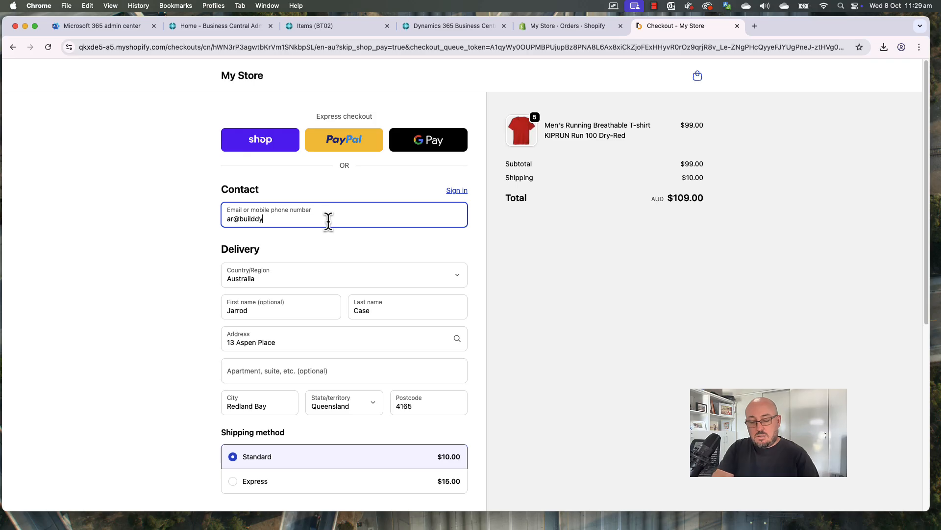
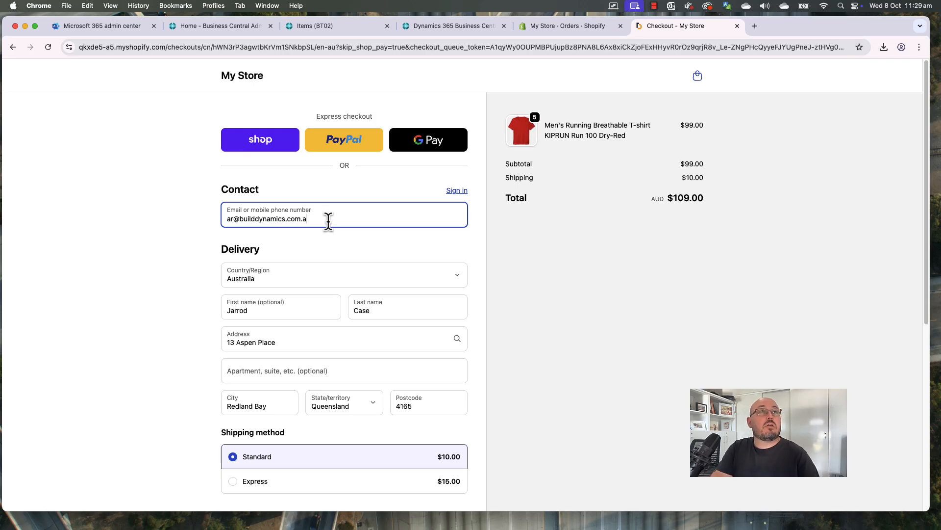
Fill in the customer's first and last name and correct the delivery address house number
key(Tab)
key(Tab)
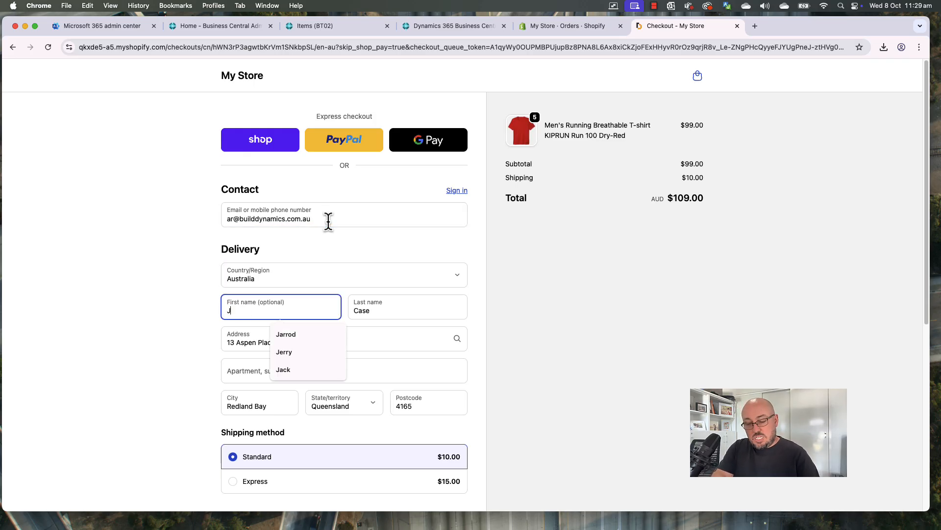
key(Tab)
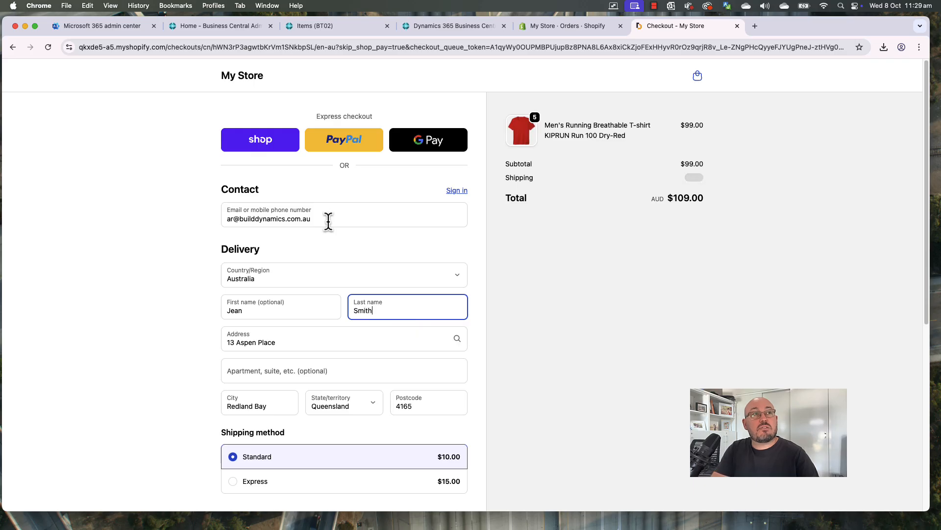
key(Tab)
text(0)
key(super+z)
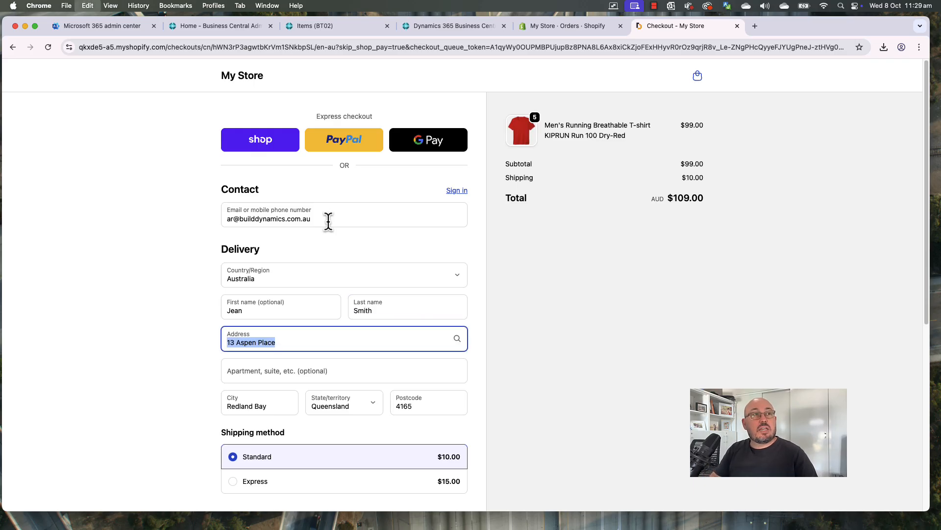
key(Left)
key(shift+Right)
key(shift+Right)
text(11)
key(Tab)
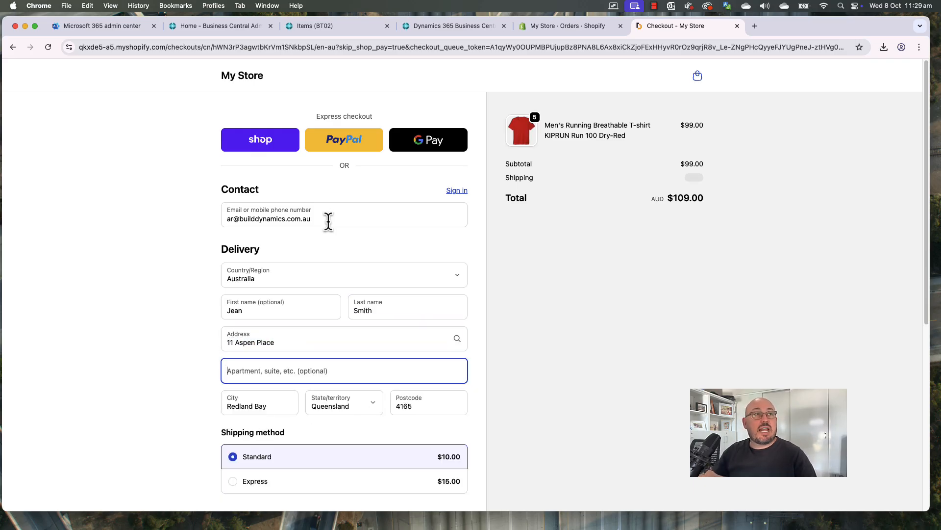
click(539, 365)
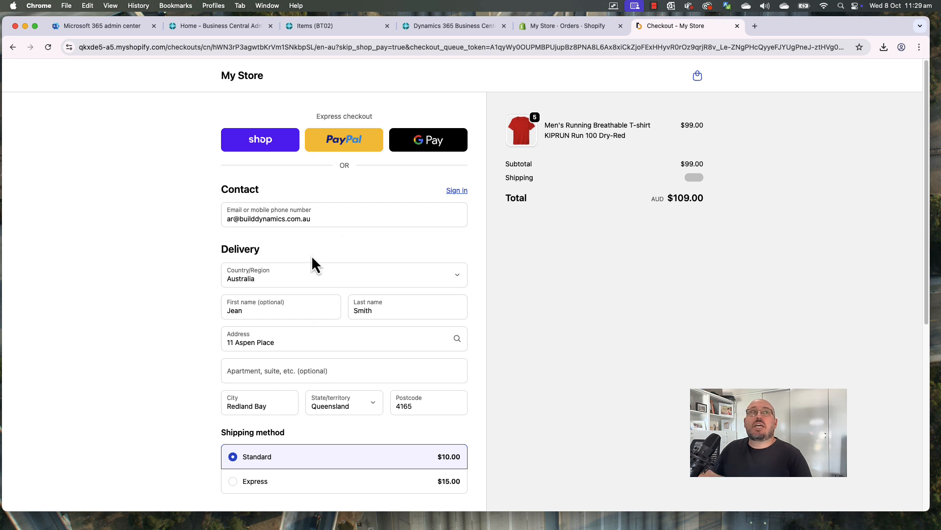
Select Bank Deposit as the payment method and complete the order
scroll(264, 392, down, 6)
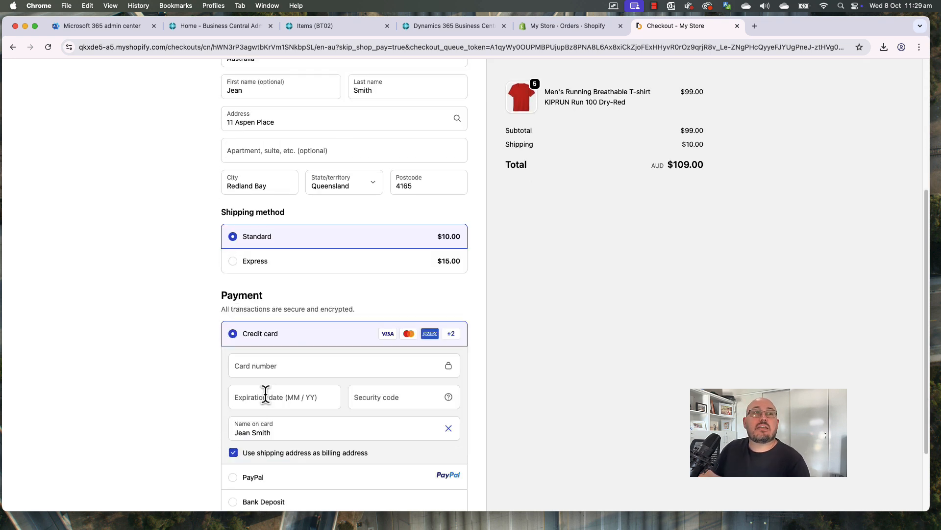
click(262, 408)
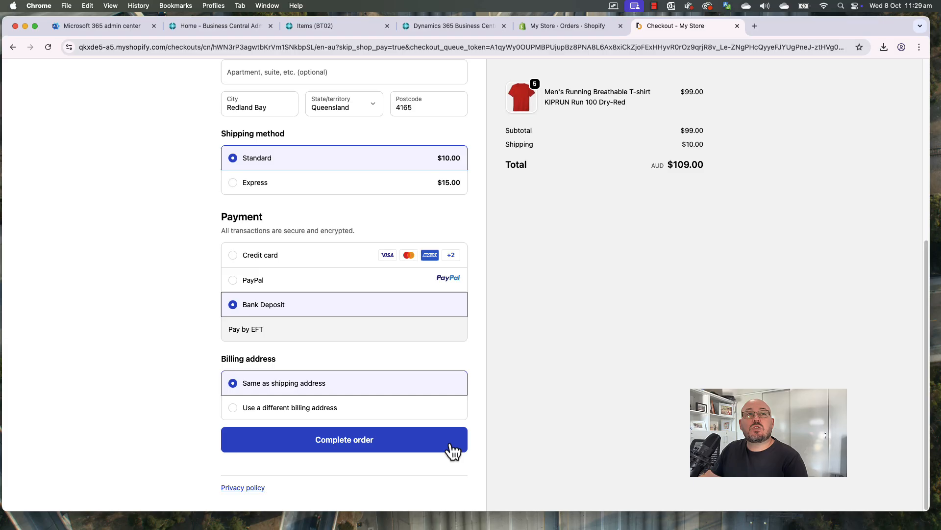
click(367, 444)
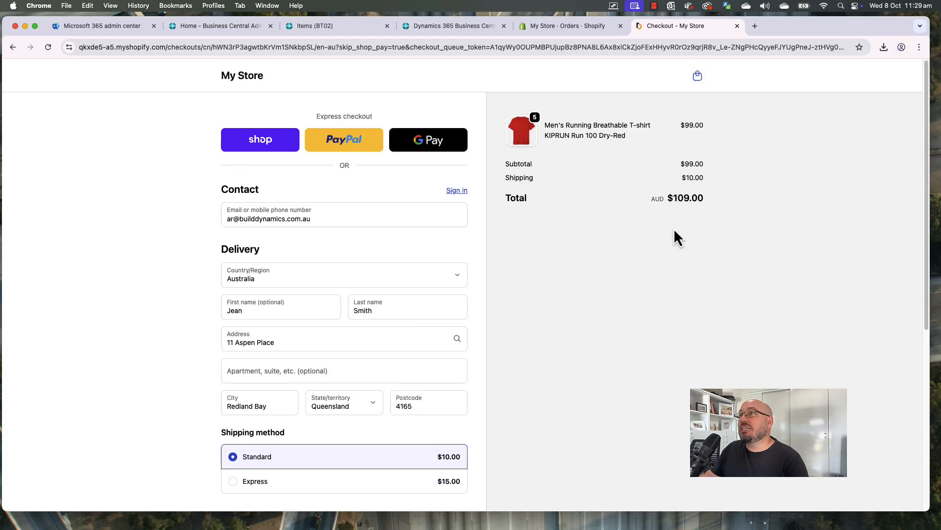
scroll(587, 358, down, 6)
click(354, 443)
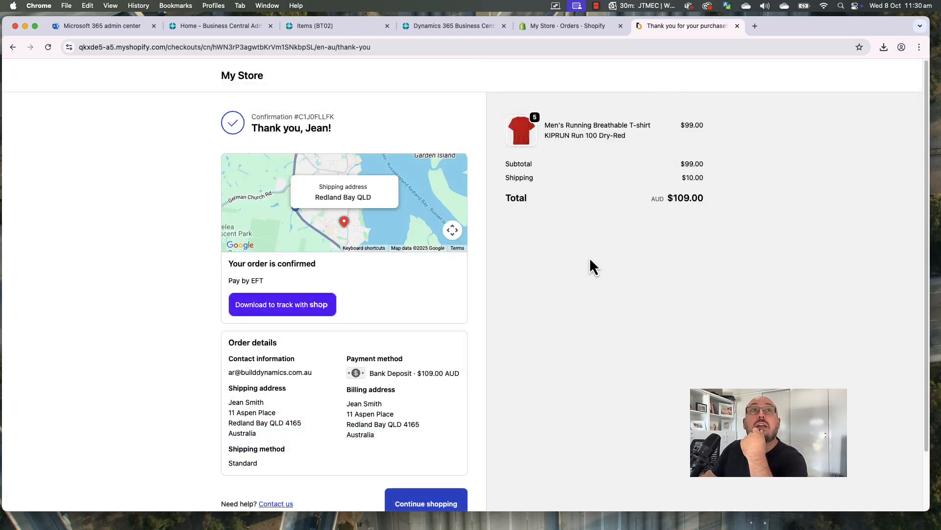
Reload the Shopify orders list and open new order #1008, payment pending and unfulfilled
click(571, 28)
click(564, 46)
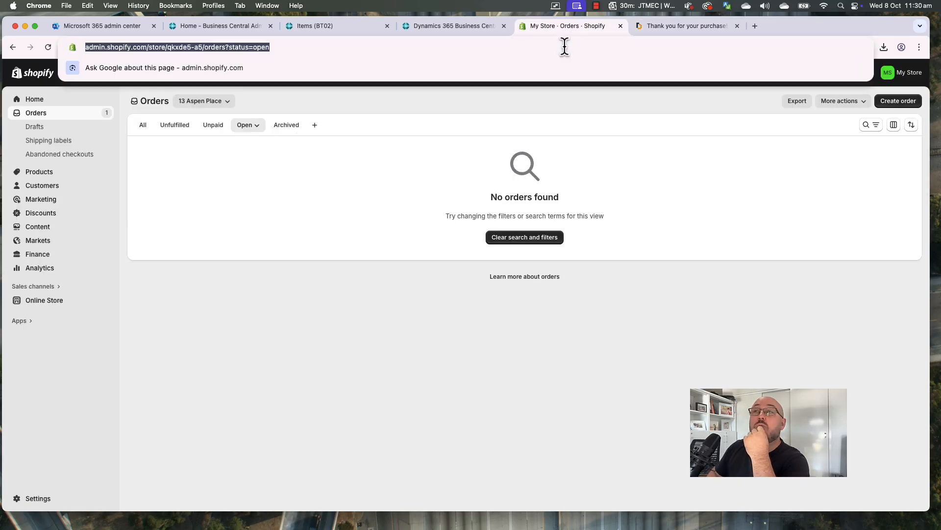
key(Return)
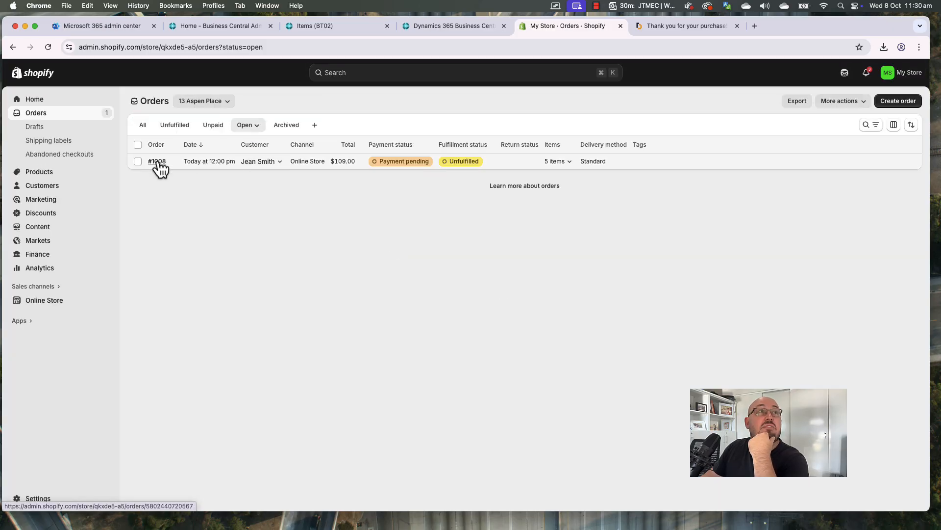
click(156, 162)
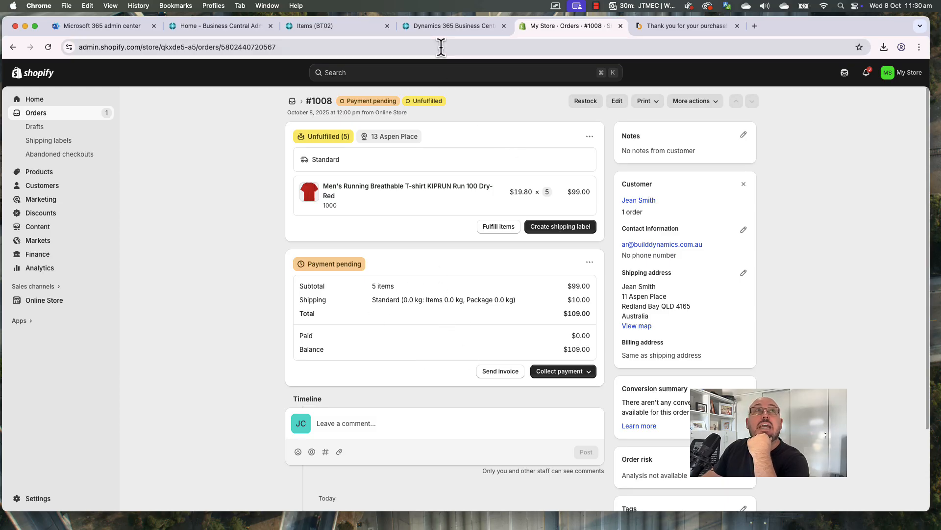
Go to the Business Central home page and its Shopify area
click(343, 32)
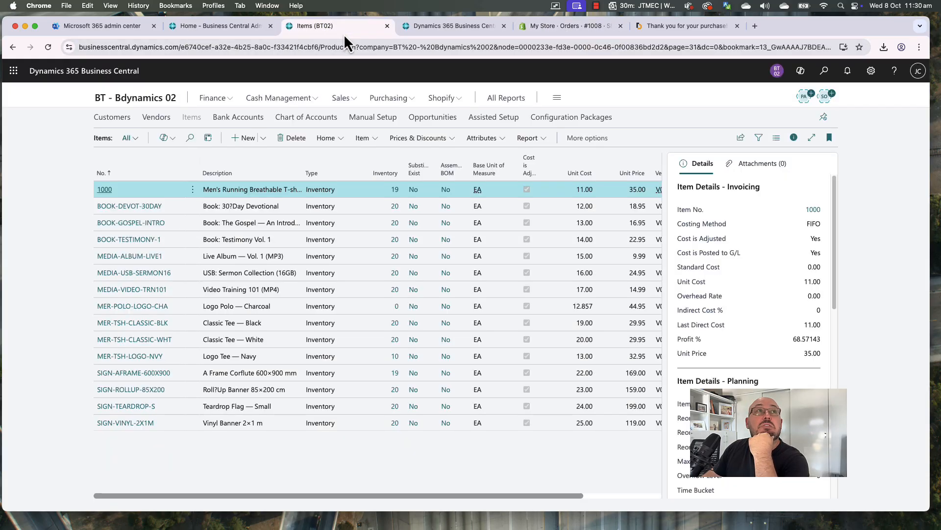
click(154, 100)
click(447, 100)
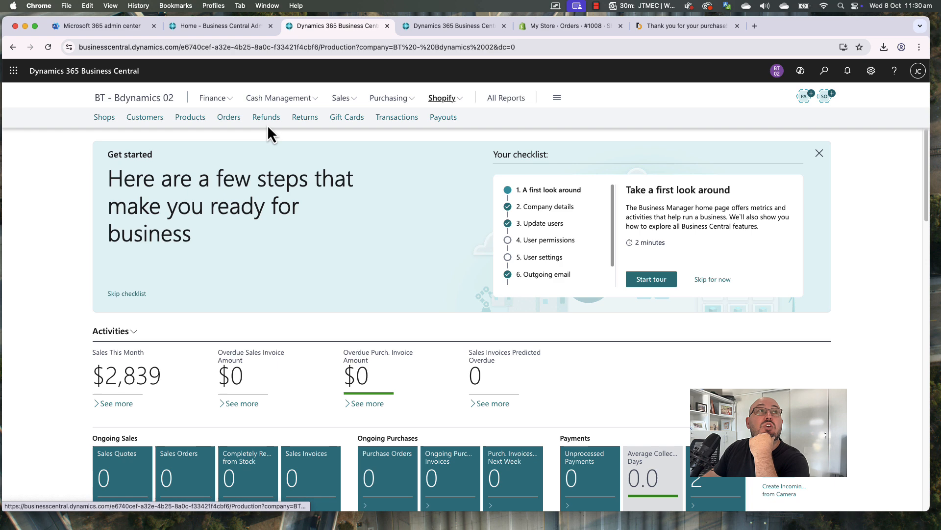
Open order #1008 in Business Central's Shopify Orders, Mark as Paid, and confirm with OK
click(229, 118)
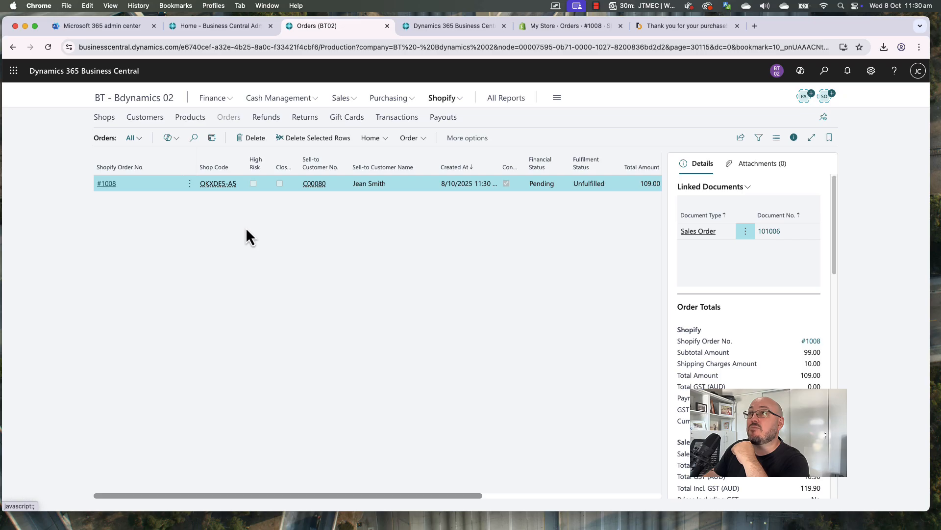
click(106, 184)
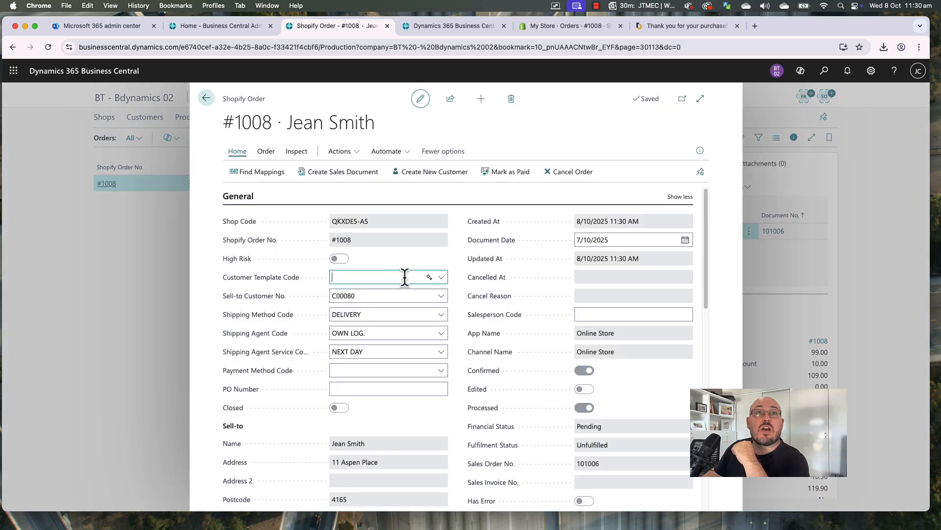
scroll(631, 468, down, 6)
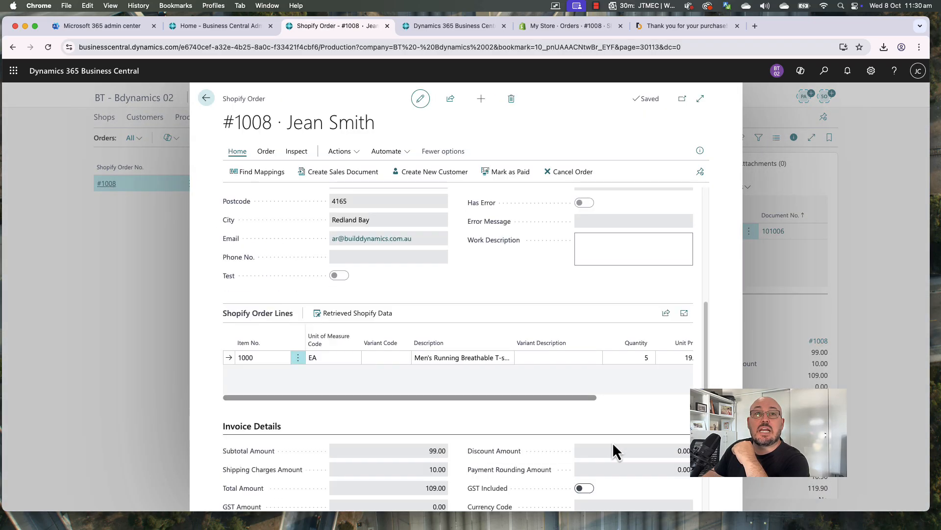
drag(483, 397, 462, 400)
scroll(503, 410, down, 2)
scroll(504, 405, up, 5)
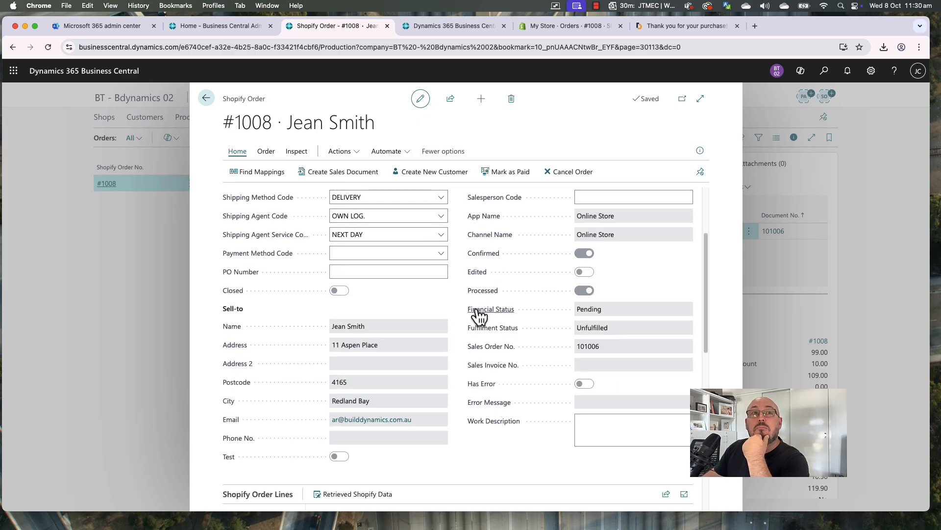
click(510, 177)
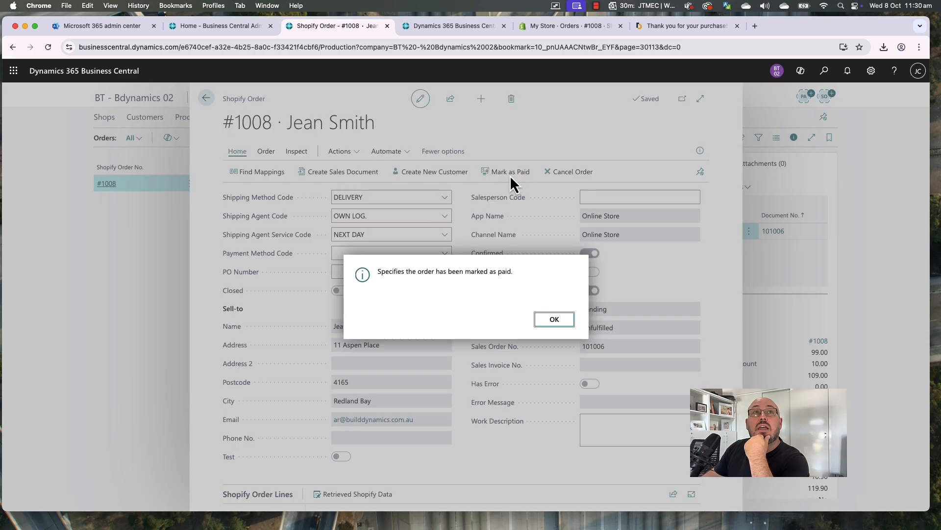
click(554, 319)
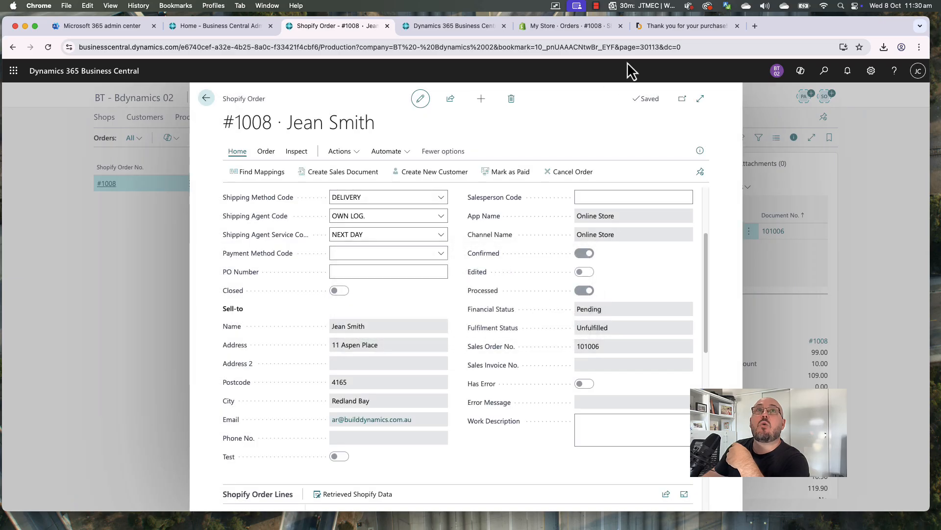
click(565, 28)
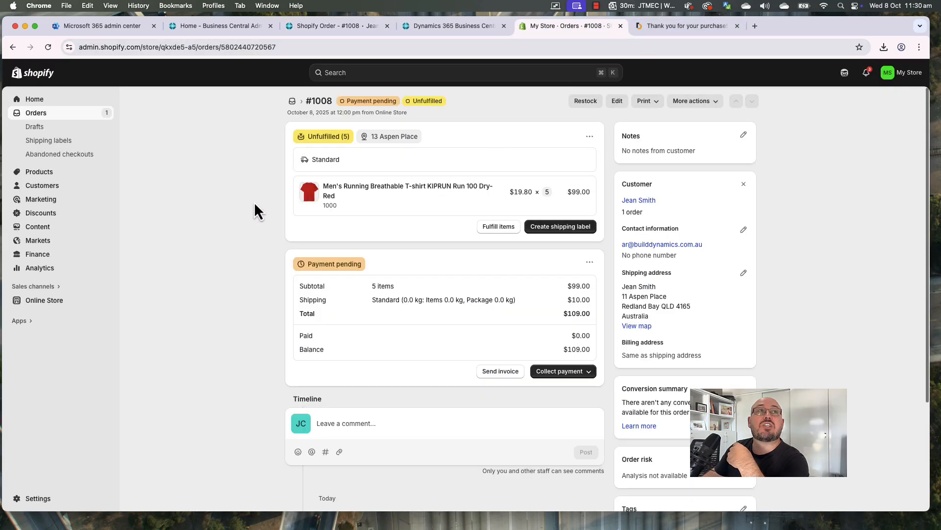
Reload Shopify order #1008 to show it Paid, then return to Business Central's #1008 card
click(308, 49)
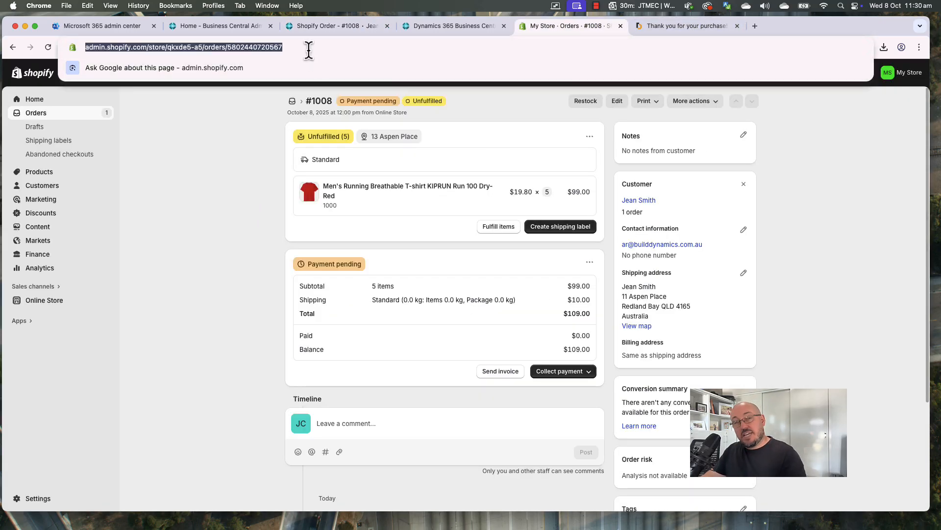
key(Return)
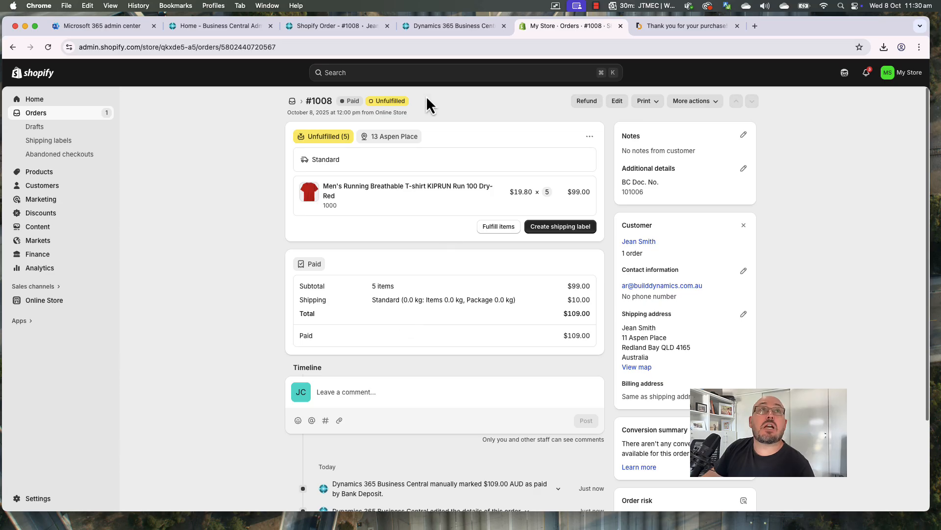
click(357, 28)
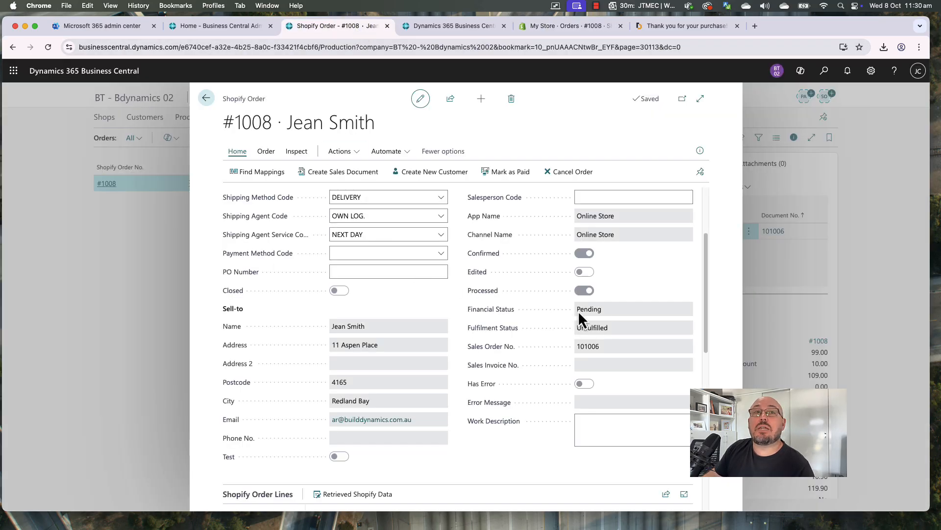
Run Sync Orders From Shopify from the Shopify Orders list without filters
click(206, 98)
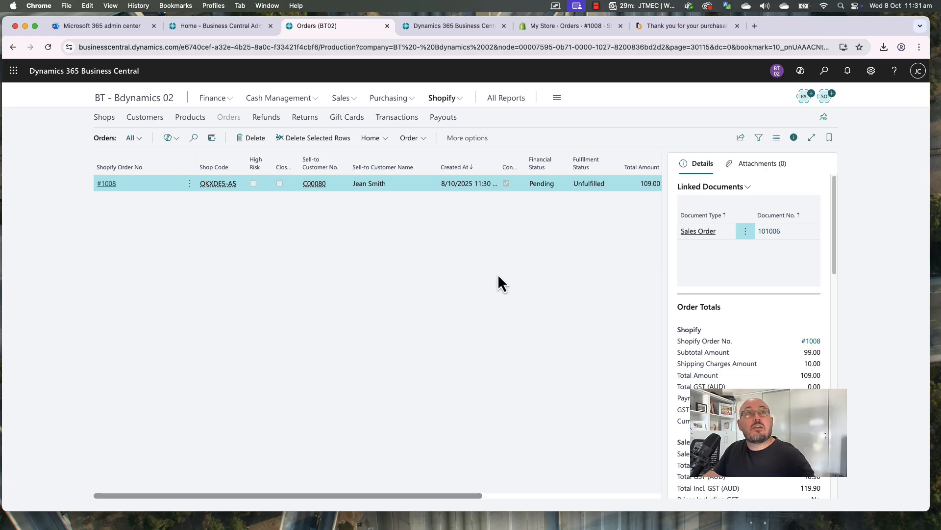
click(371, 139)
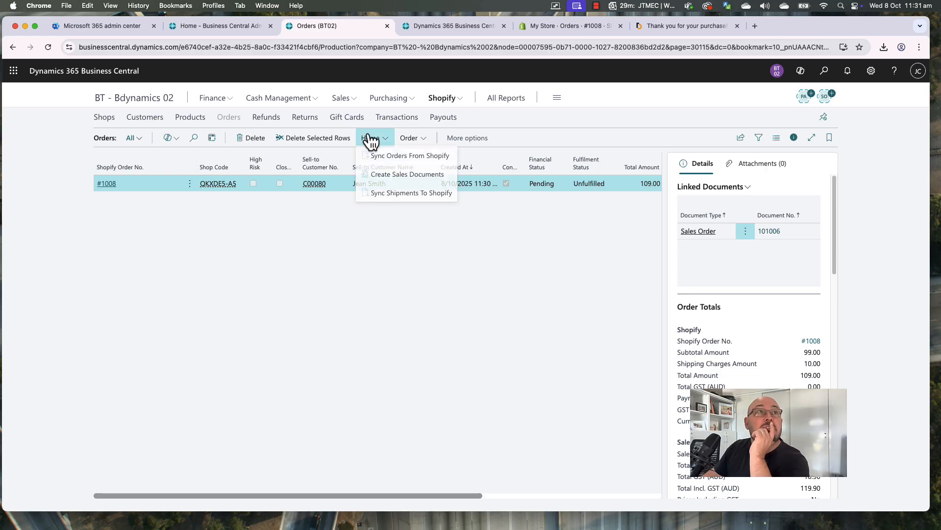
click(396, 156)
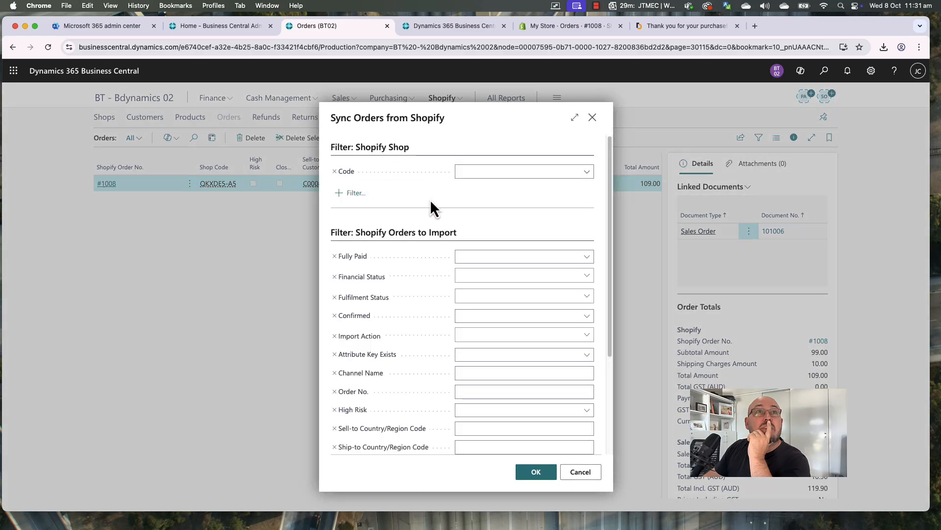
click(534, 472)
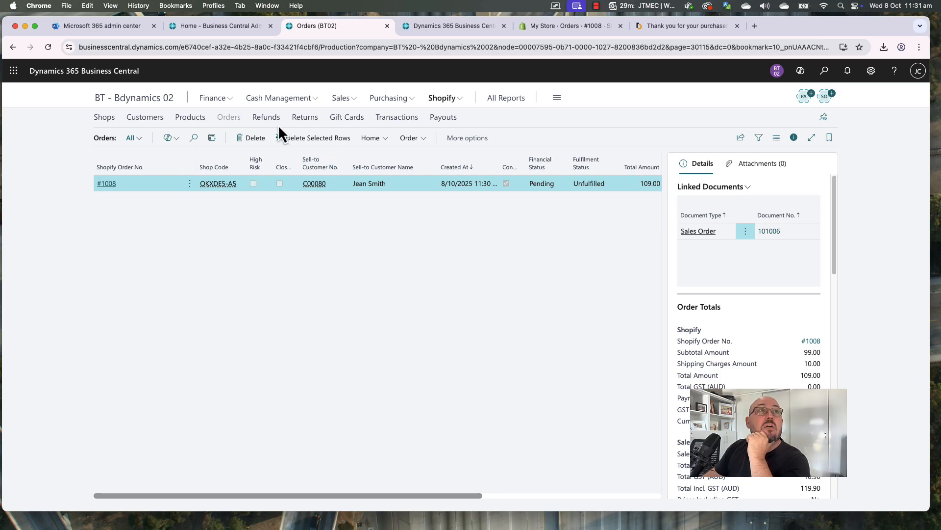
Open the Customers list and select the Shopify buyer to show their sales history
click(344, 101)
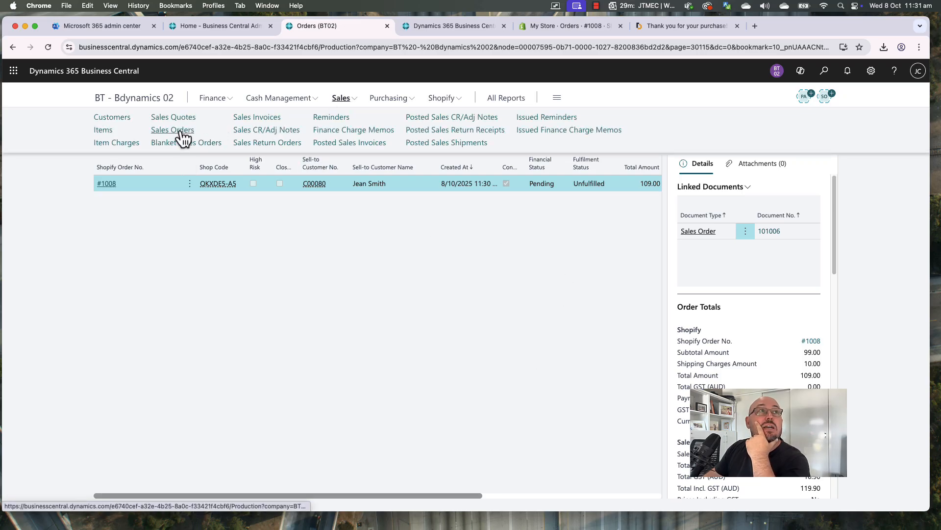
click(116, 118)
click(186, 309)
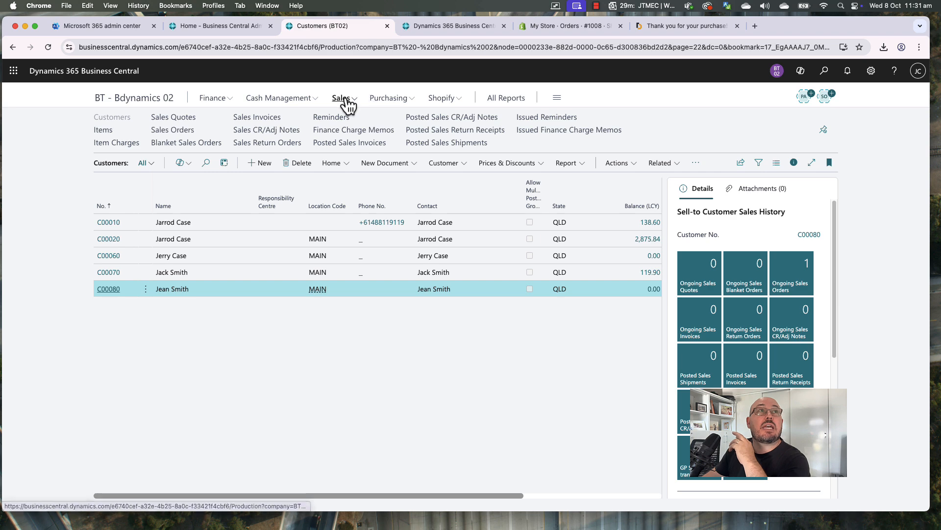
Open the released sales order created from the Shopify order, with five T-shirts from MAIN
click(175, 131)
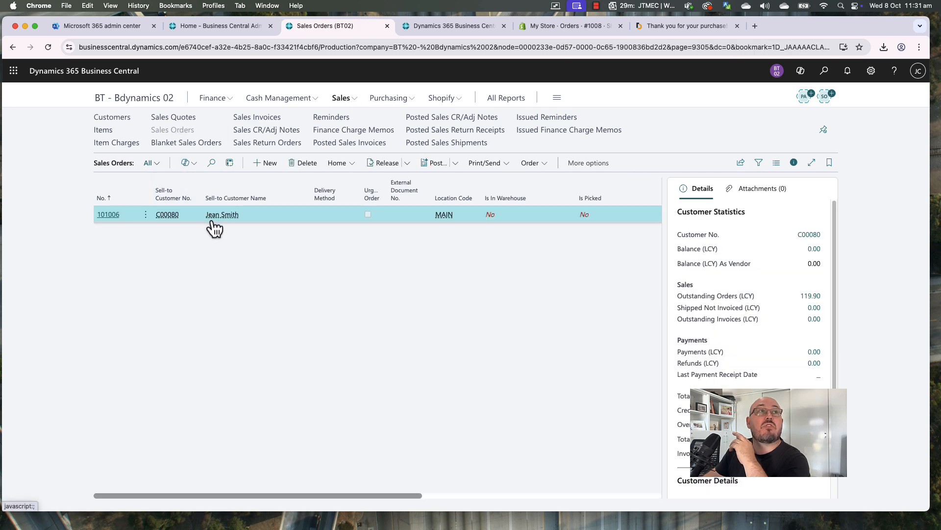
click(109, 215)
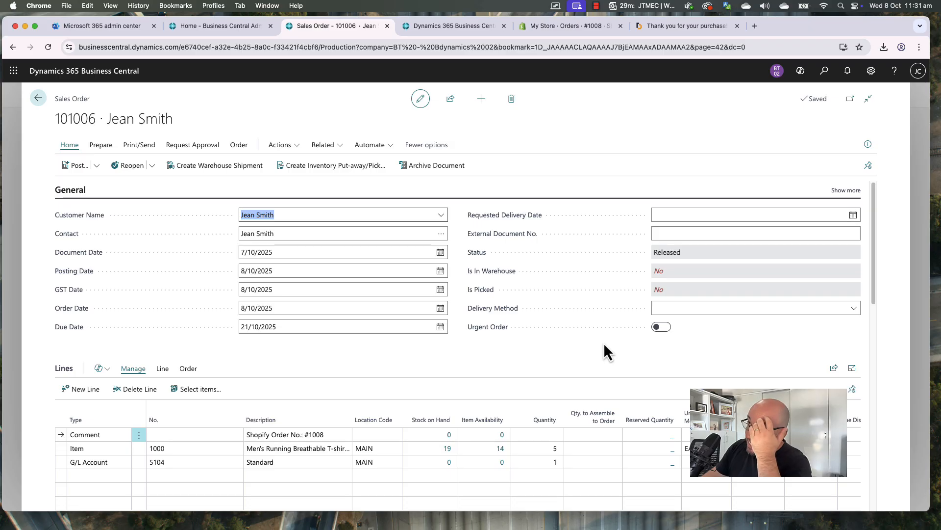
click(624, 353)
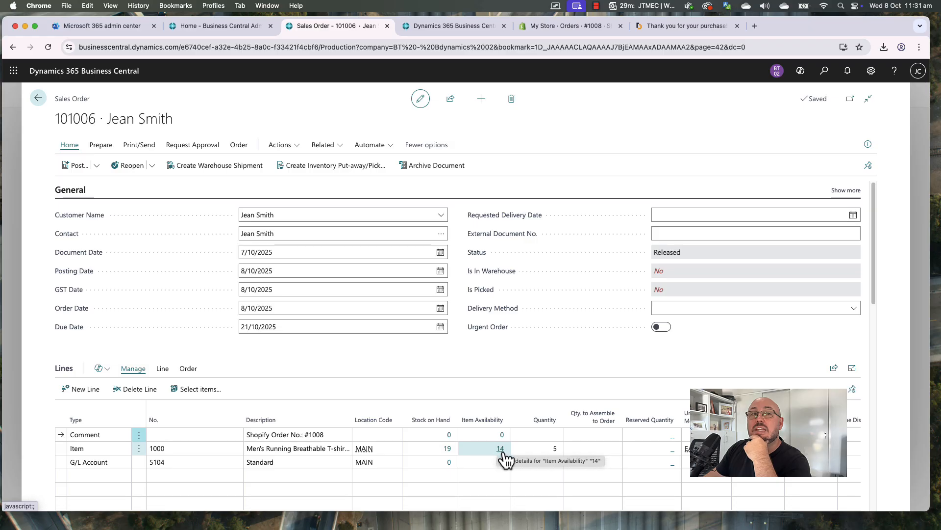
click(448, 449)
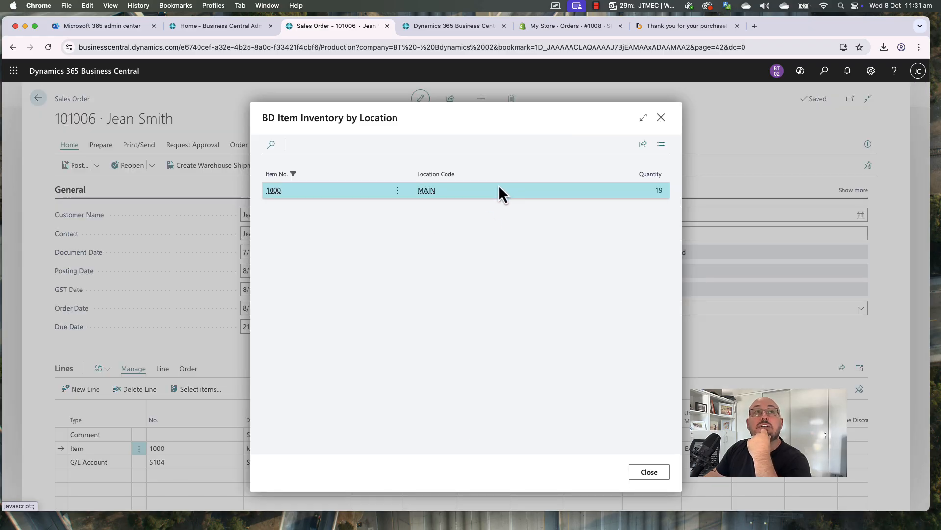
click(658, 192)
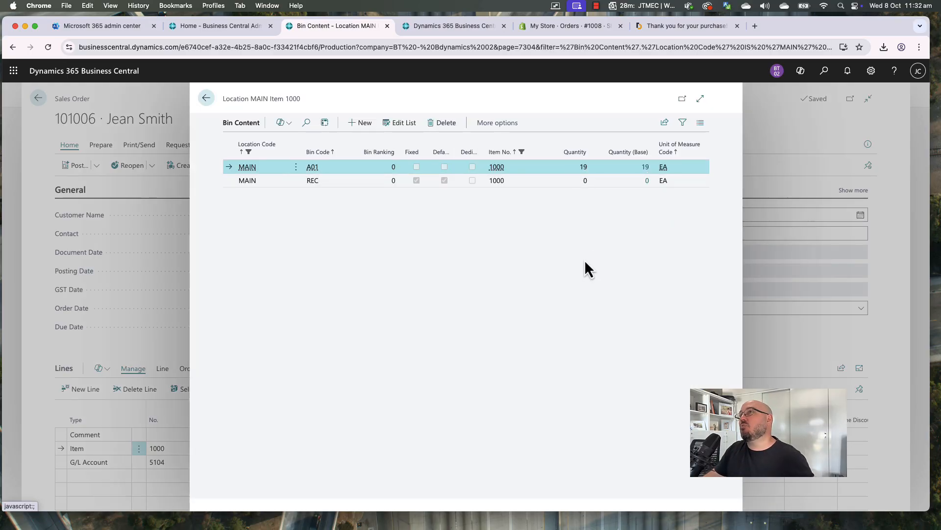
key(Escape)
key(Escape)
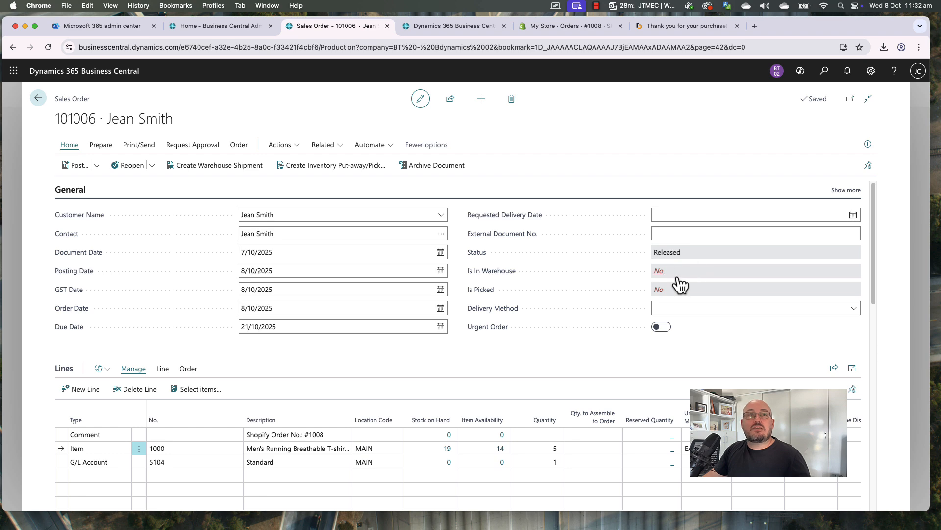
Create warehouse shipment SH000008 for the sales order, covering item 1000 from MAIN
click(218, 167)
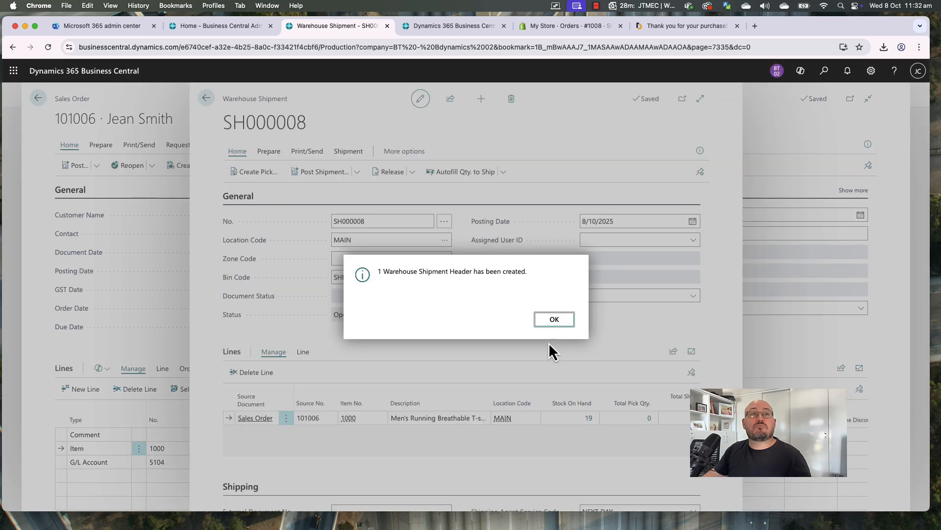
click(554, 319)
click(444, 25)
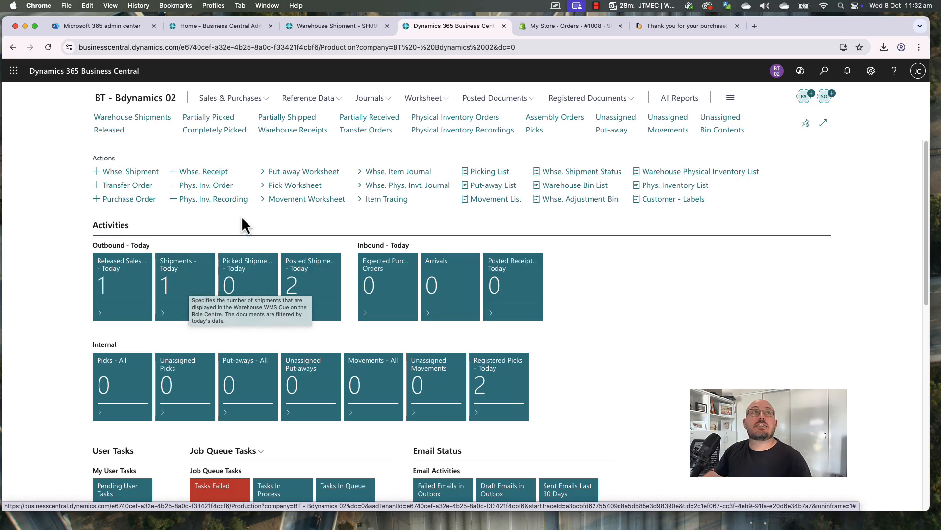
click(329, 29)
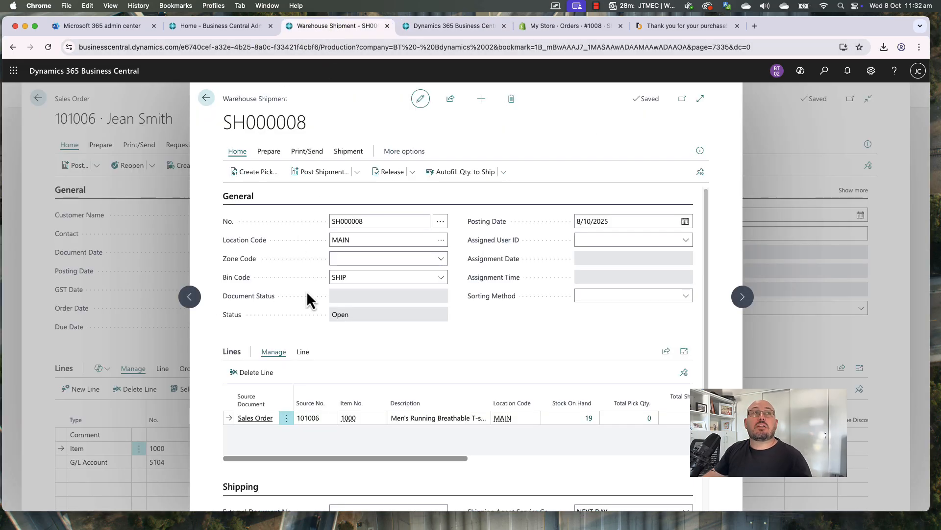
Create pick PI000007 from shipment SH000008 with Do Not Fill Qty. to Handle turned on
click(259, 173)
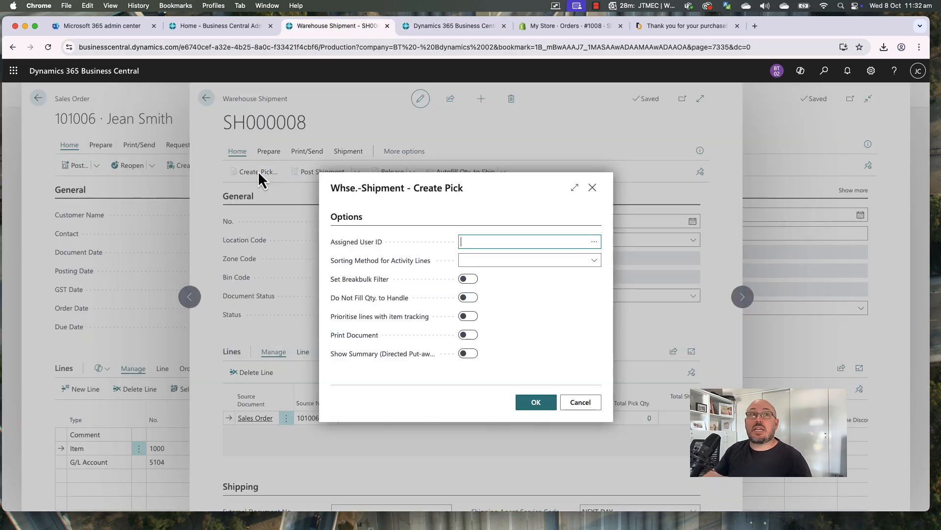
click(500, 259)
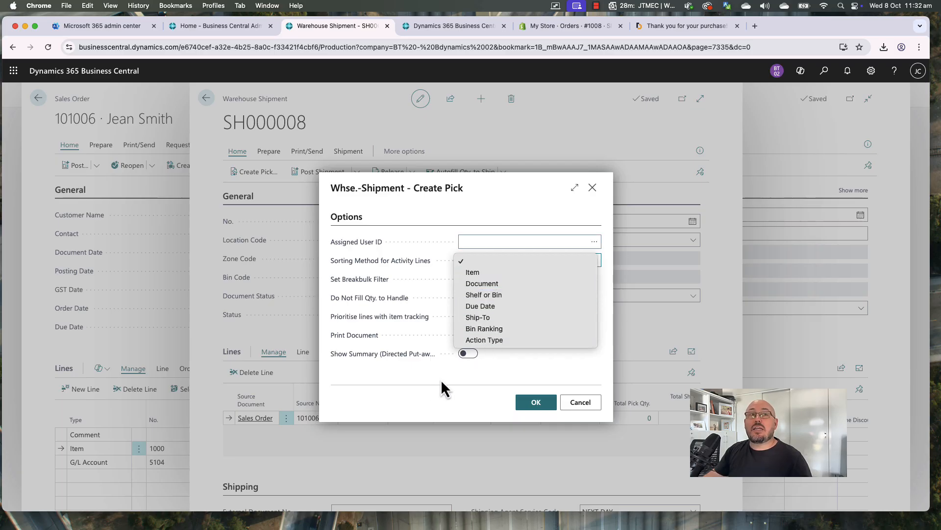
click(474, 375)
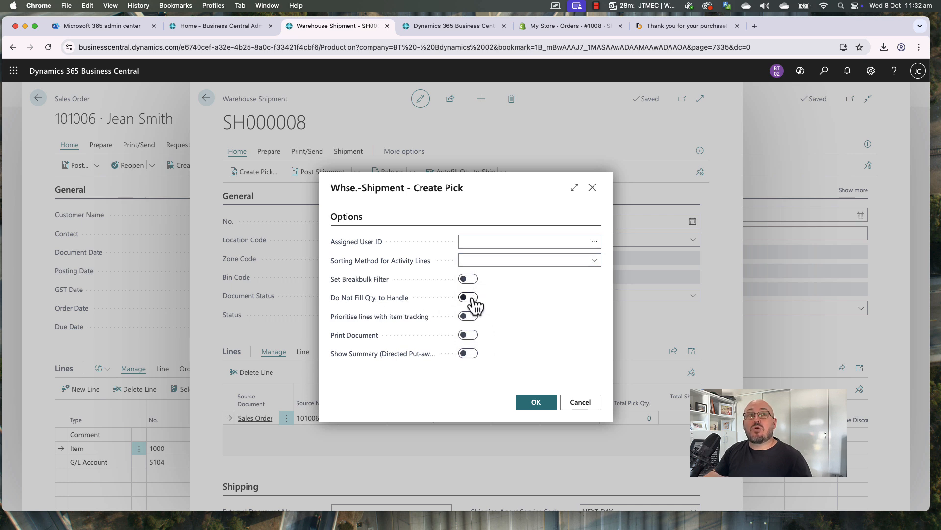
click(469, 298)
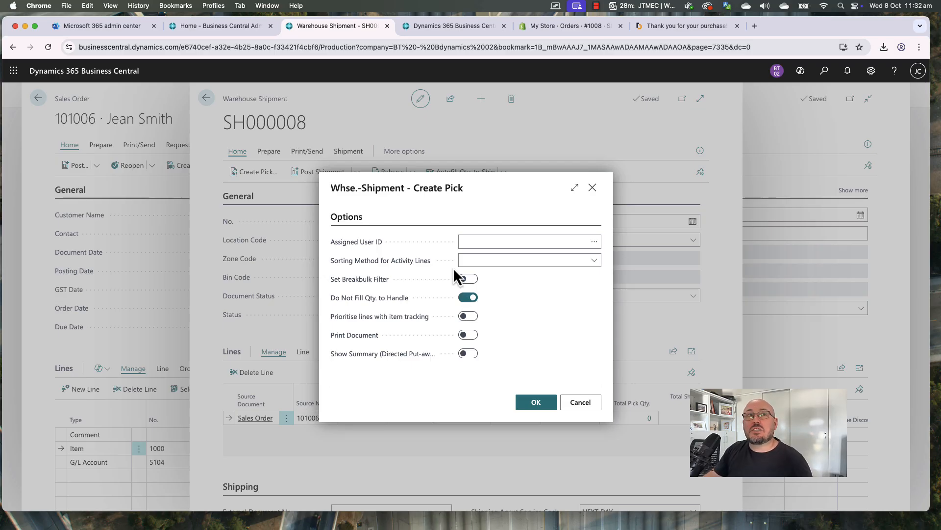
click(541, 403)
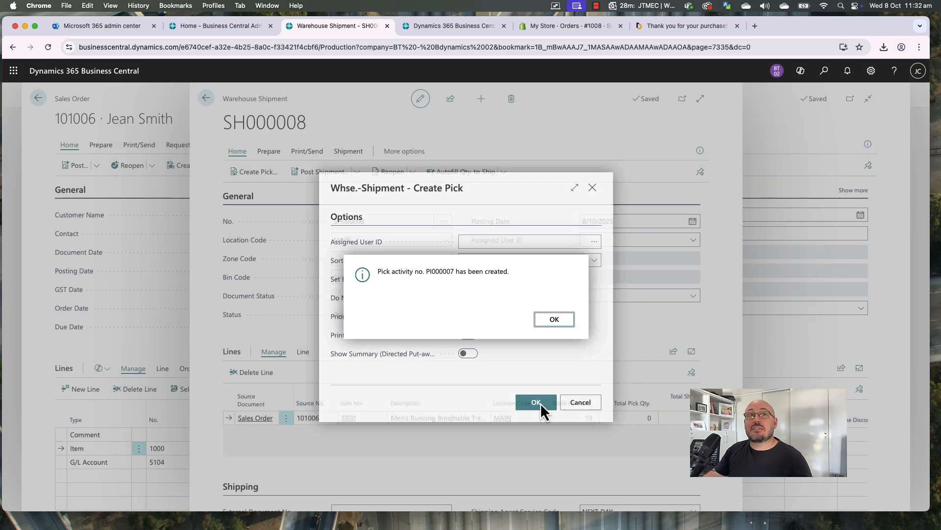
click(553, 321)
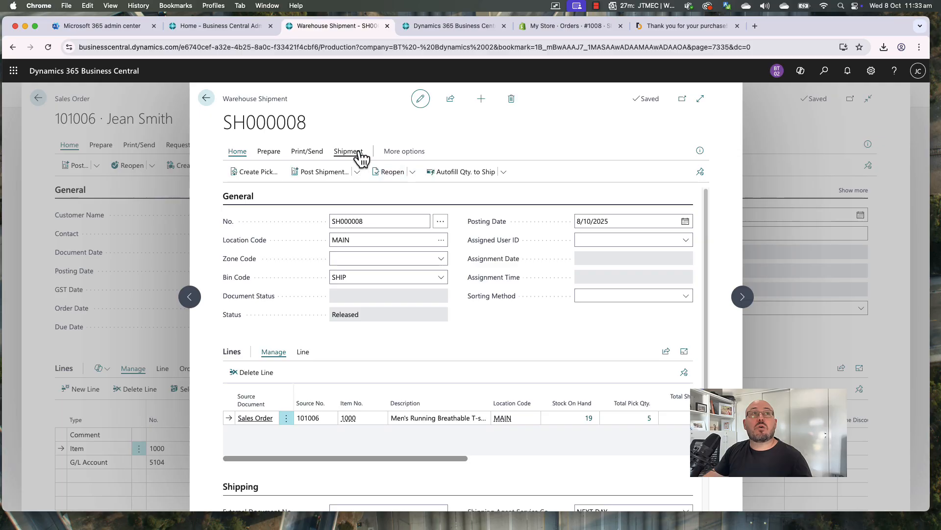
click(349, 152)
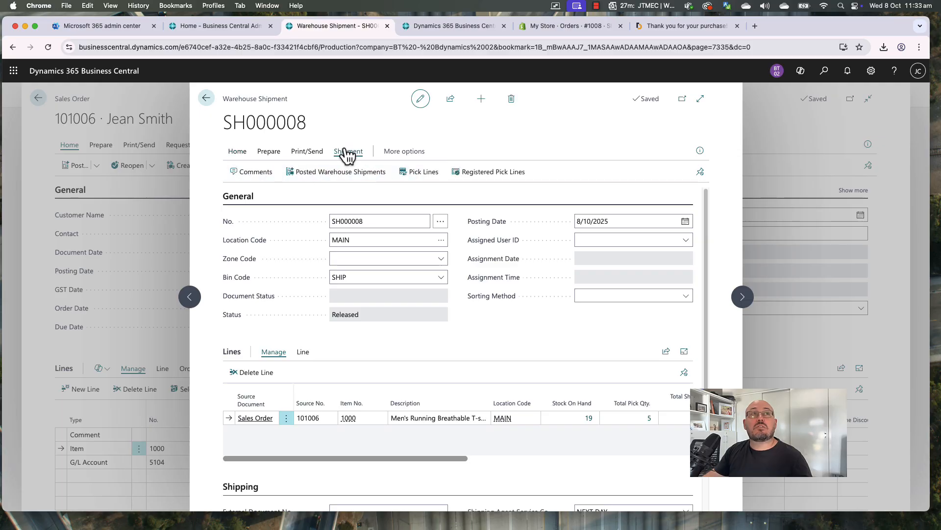
Open the full warehouse pick document PI000007 enlarged to fill the screen
click(422, 175)
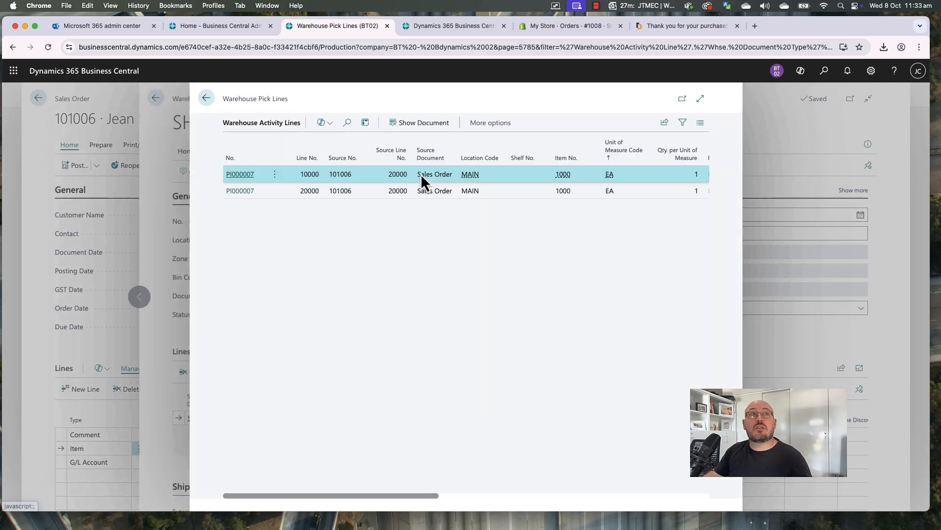
click(419, 123)
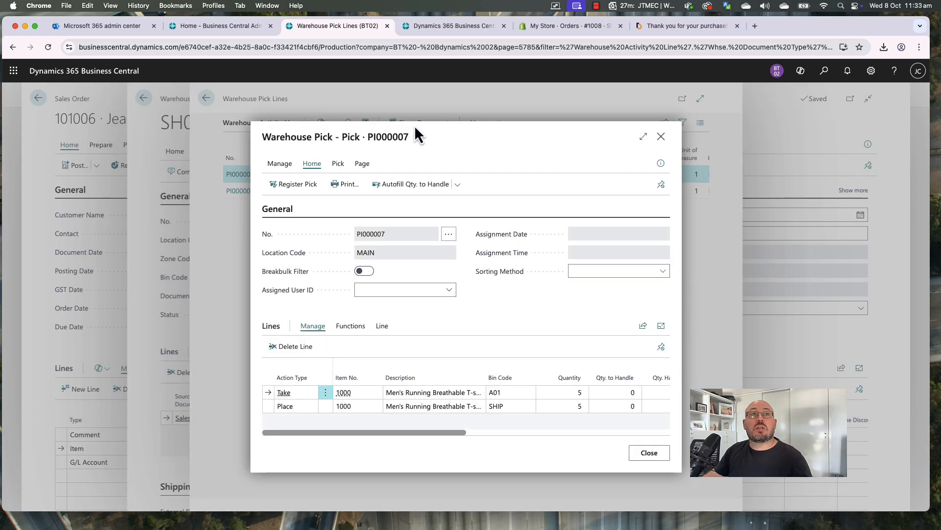
click(643, 136)
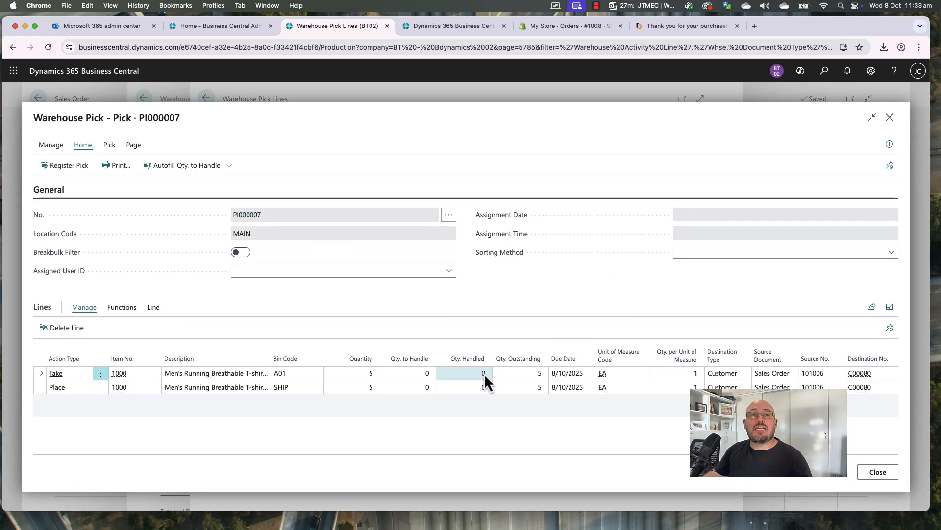
Manually edit the Take and Place lines' quantity to handle, entering 5 on Place
click(422, 375)
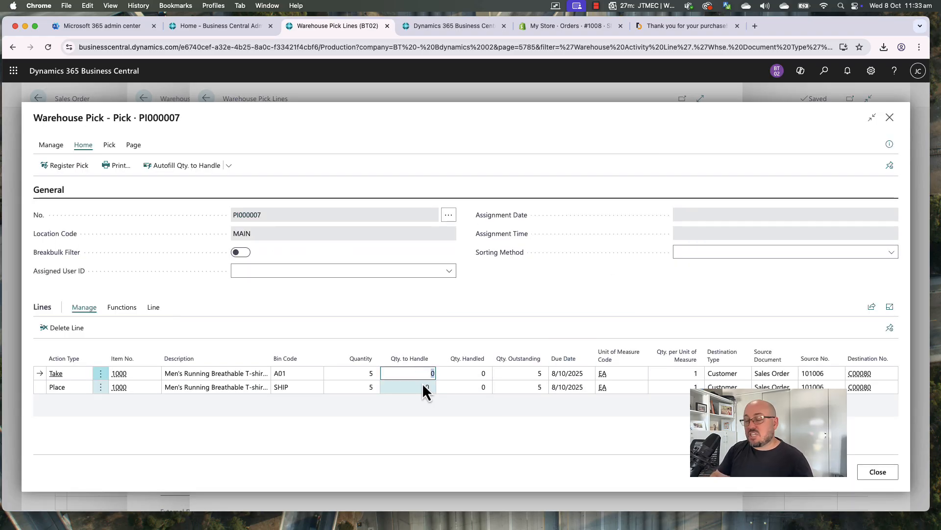
key(Down)
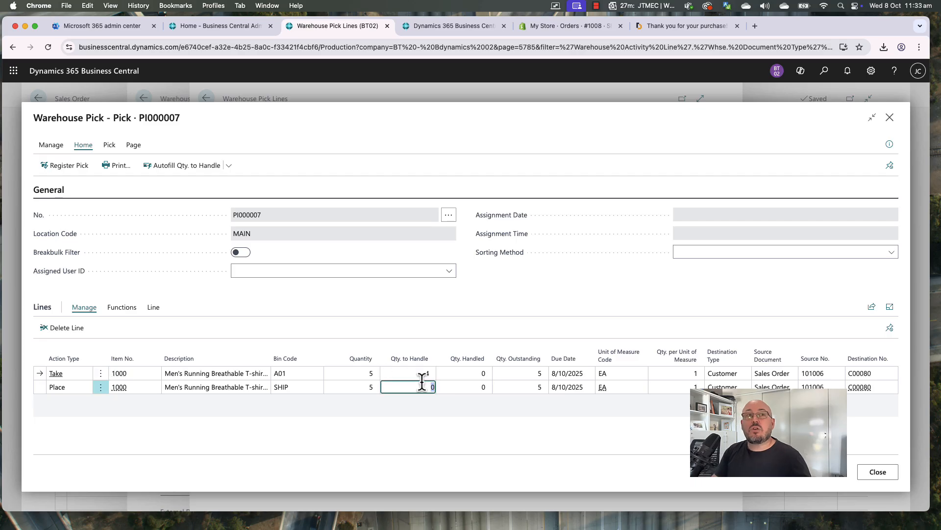
text(5)
key(Up)
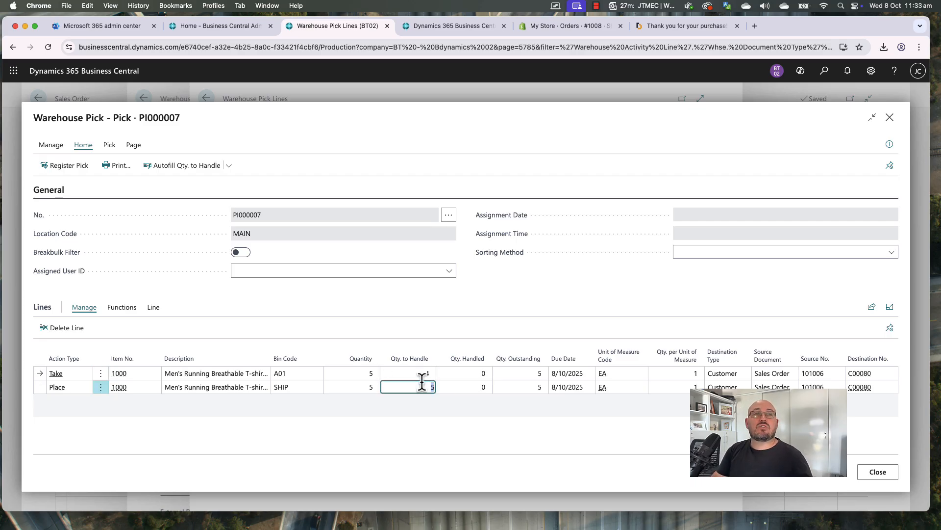
click(422, 384)
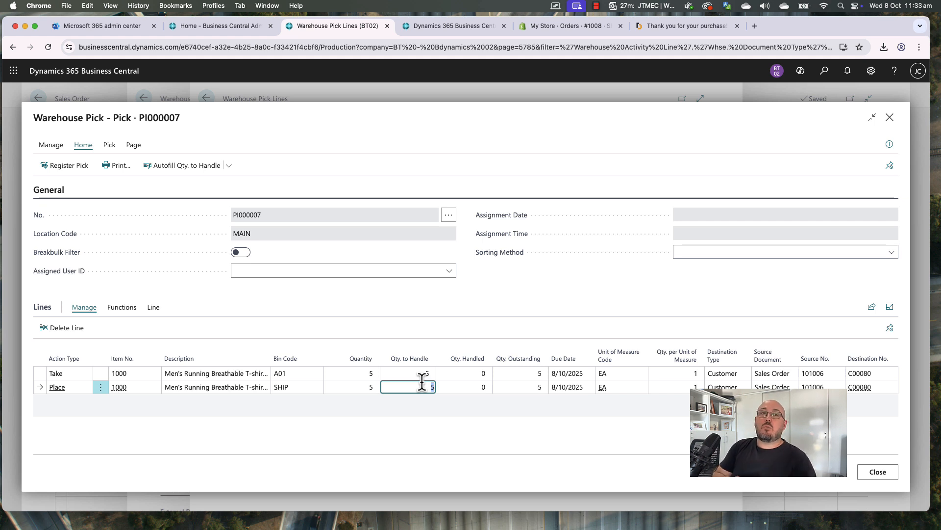
click(364, 312)
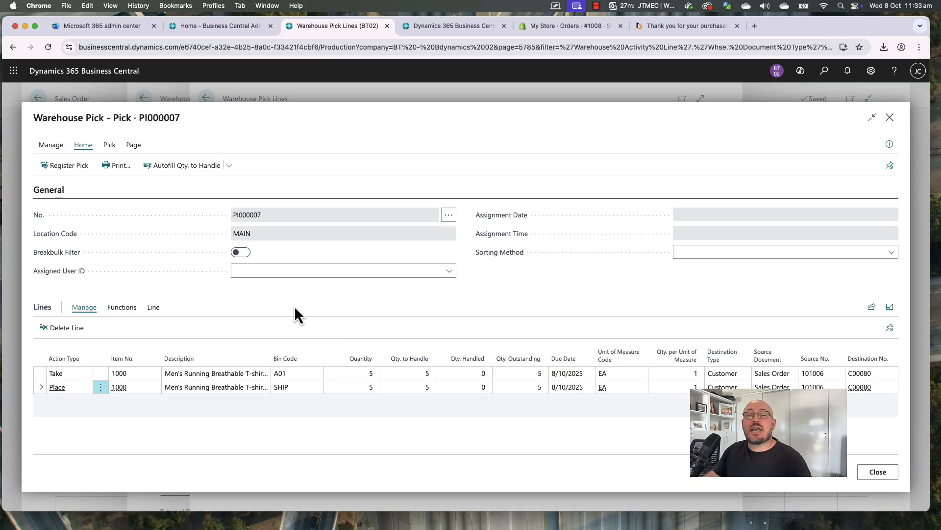
click(405, 374)
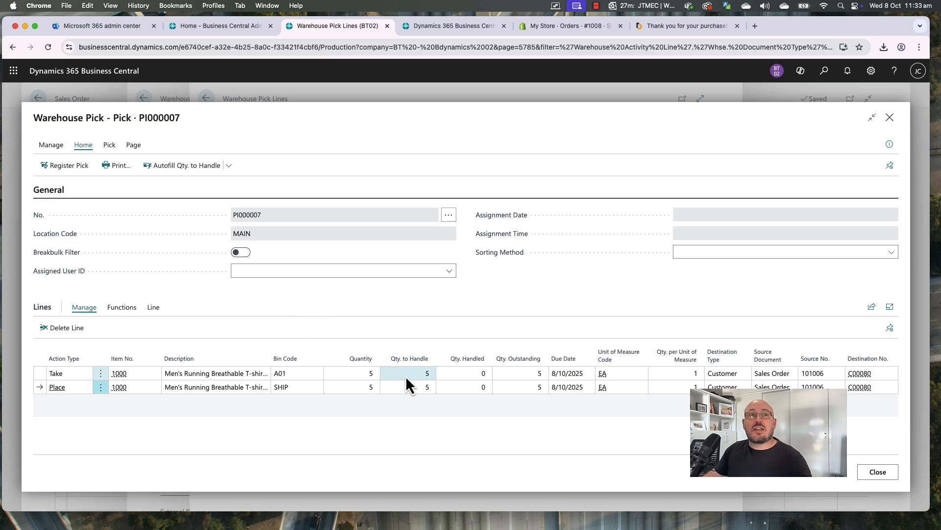
key(BackSpace)
key(Down)
click(434, 373)
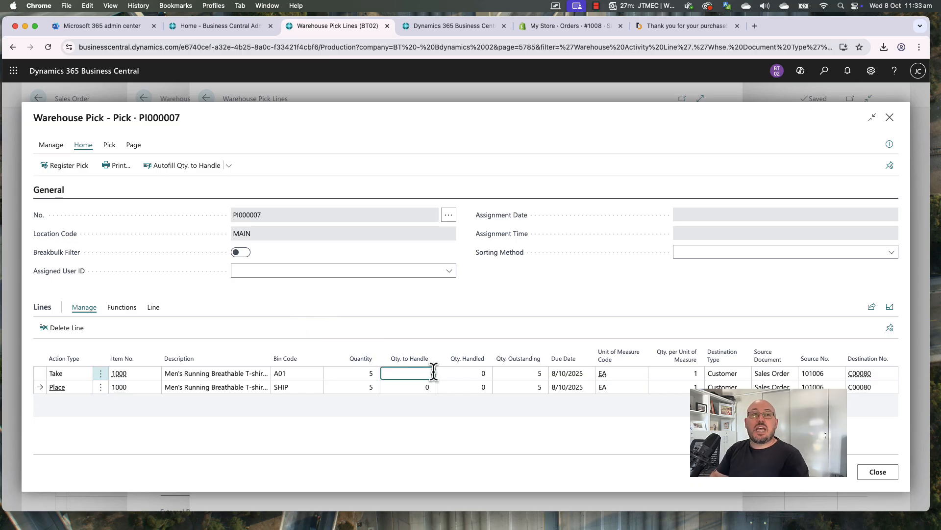
click(425, 307)
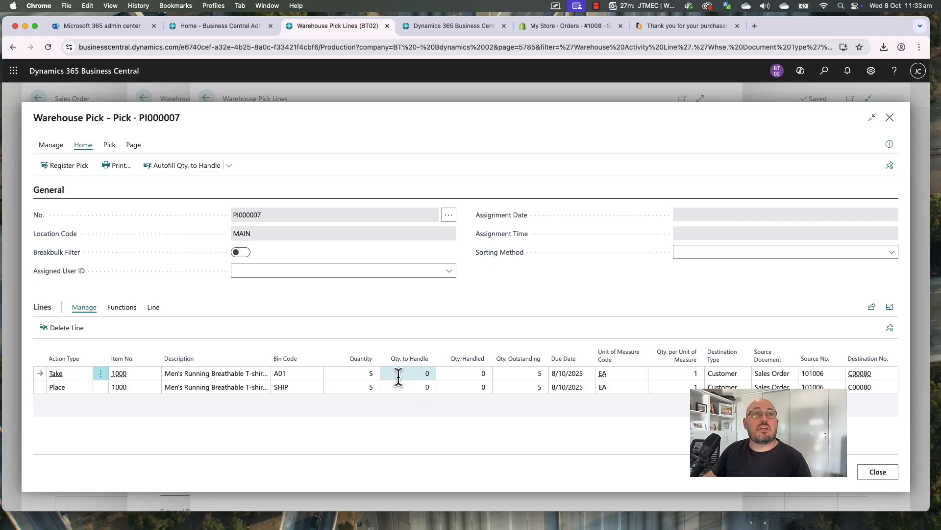
Autofill quantity to handle with 5 on both lines and register the pick
click(194, 168)
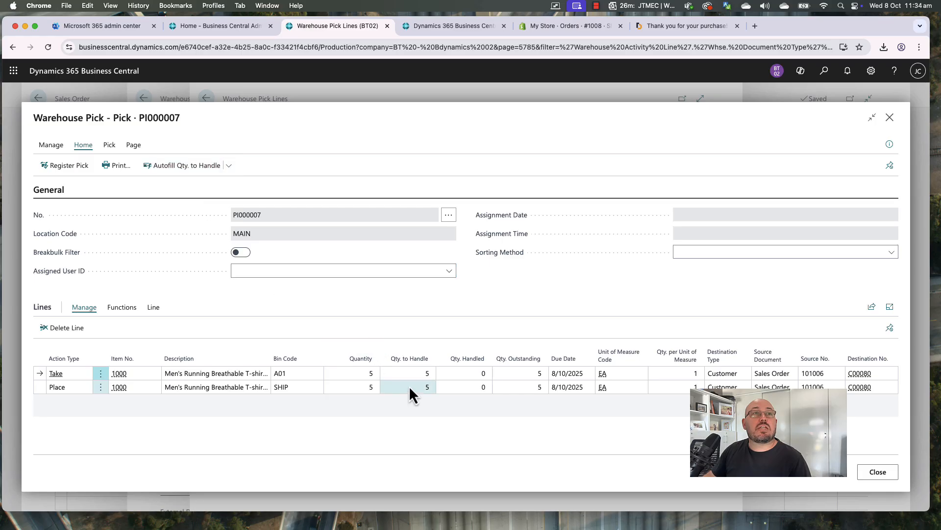
click(72, 172)
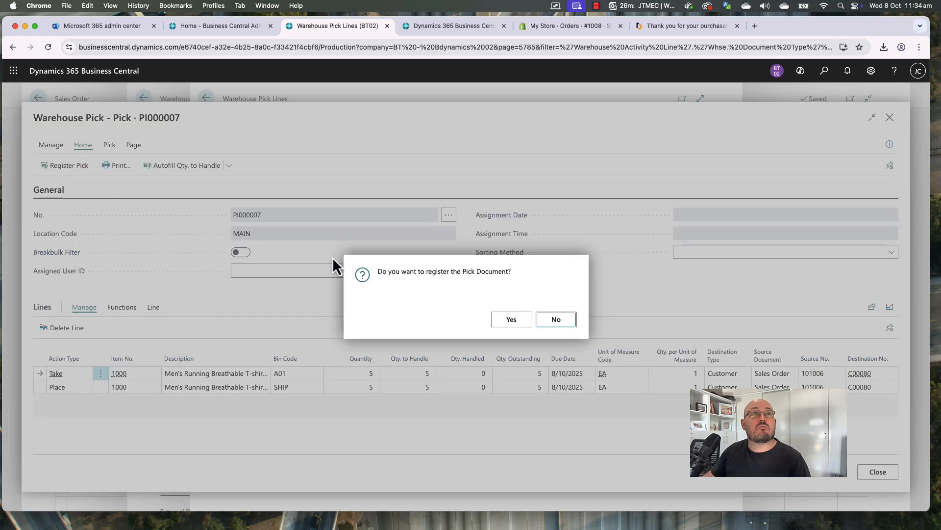
click(505, 322)
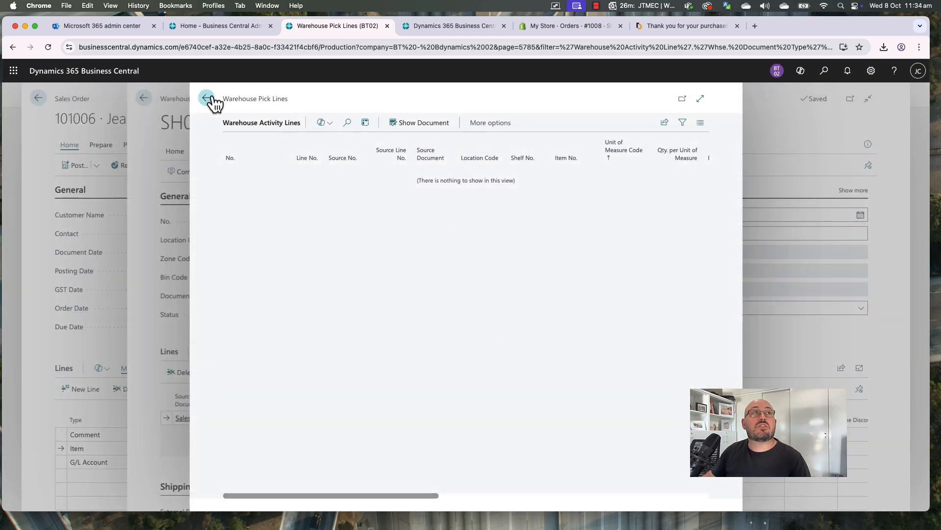
click(207, 98)
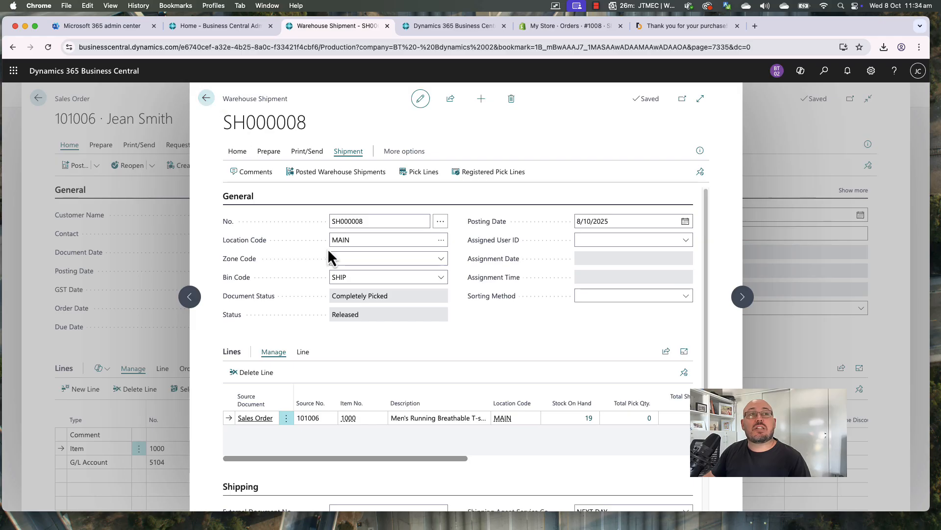
Check the warehouse Role Center and the Shopify order's status, then return to shipment SH000008
drag(455, 461, 416, 458)
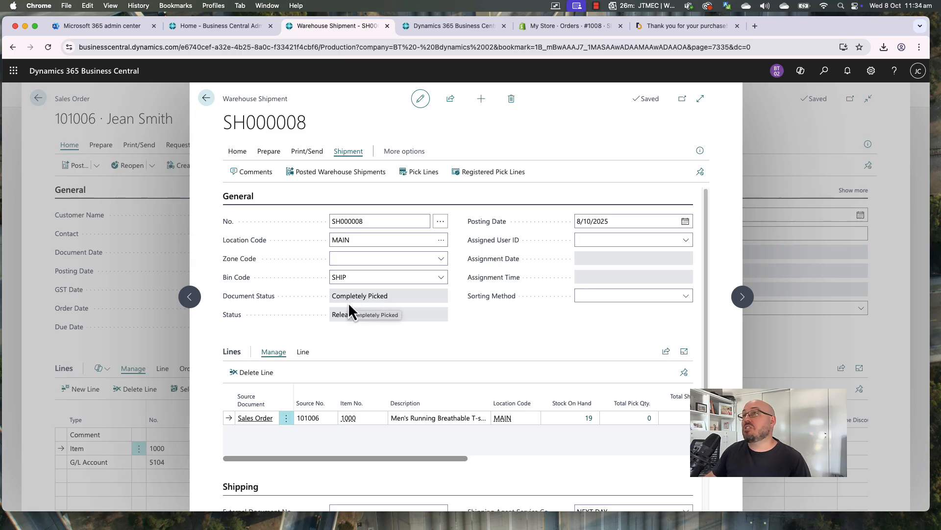
click(413, 33)
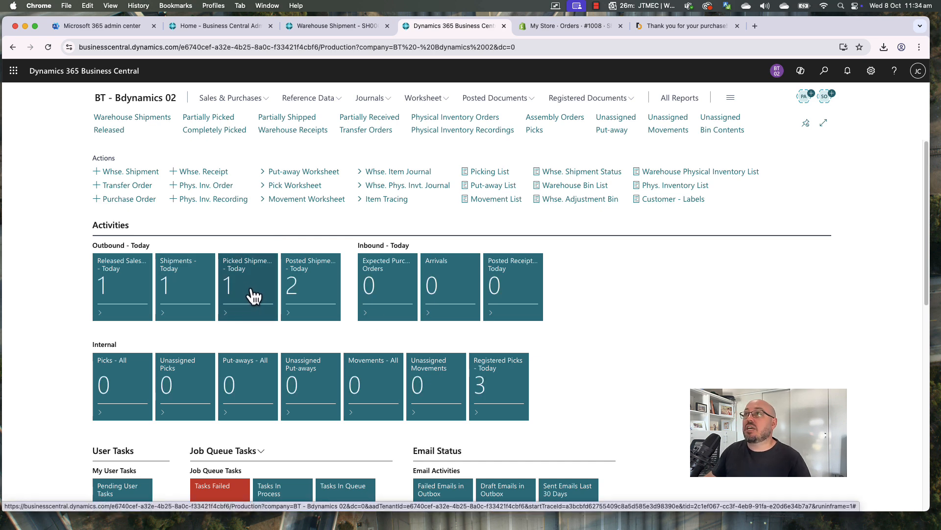
click(328, 27)
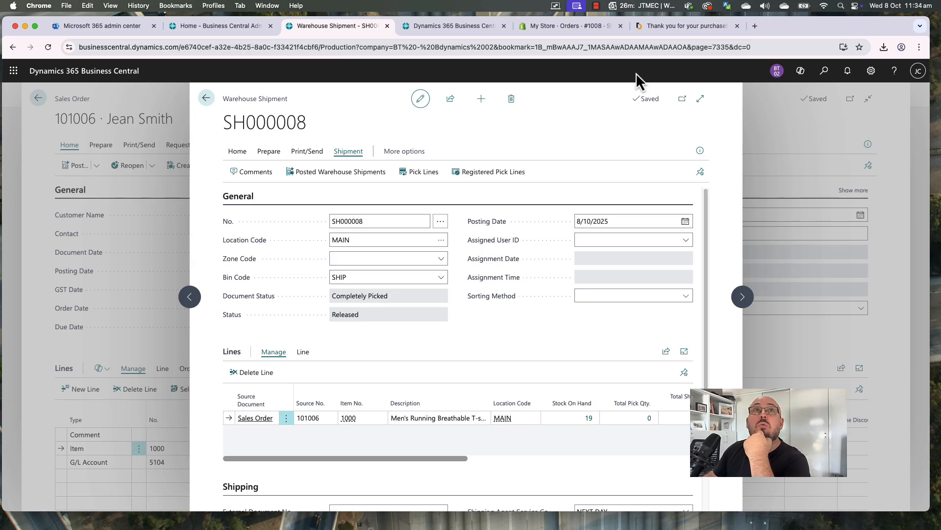
click(584, 27)
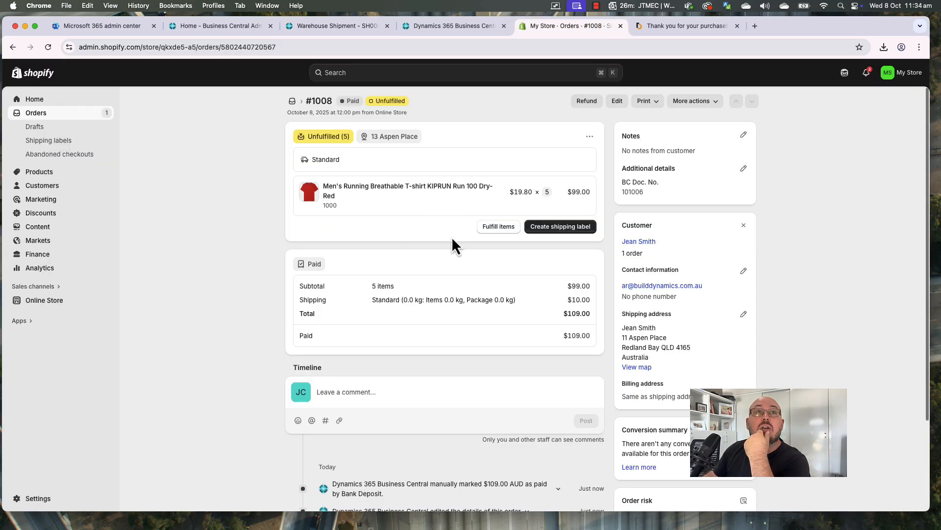
click(349, 28)
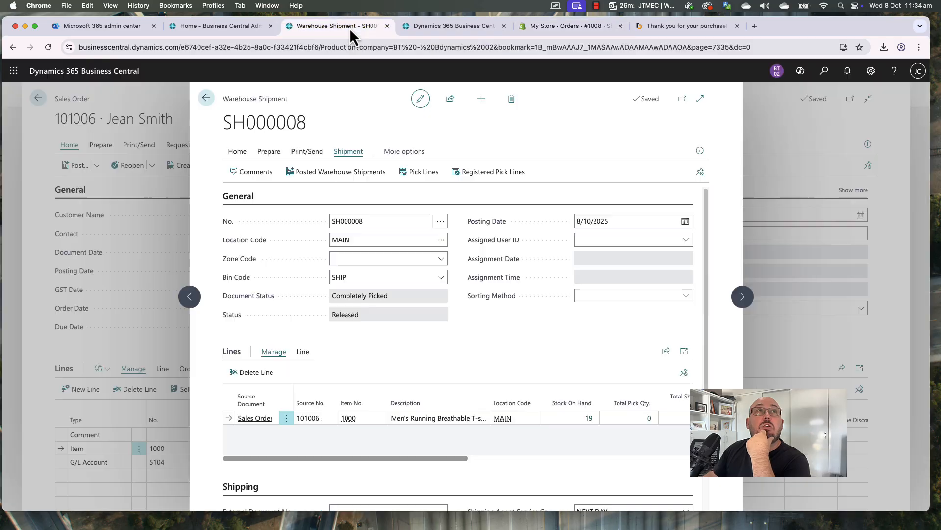
Enter package tracking number AUSTPO32908098 on the sales order
click(206, 98)
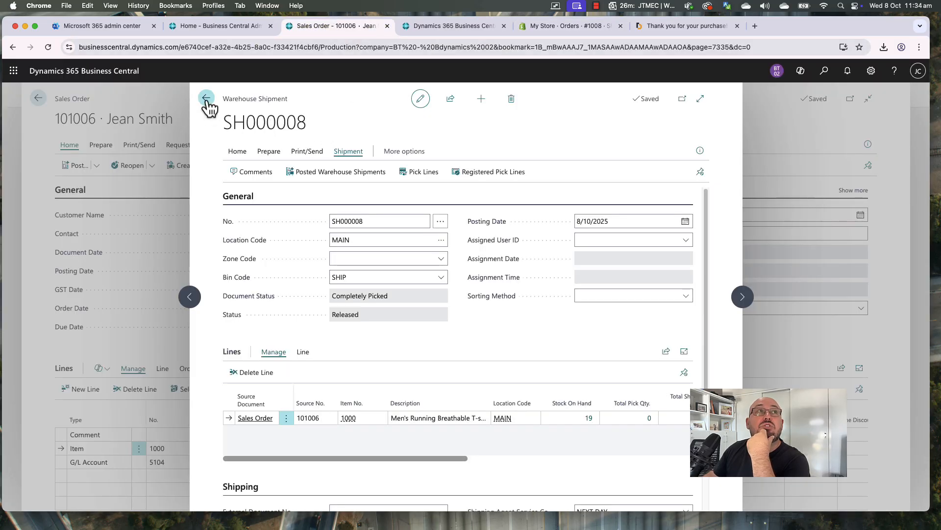
scroll(321, 358, down, 10)
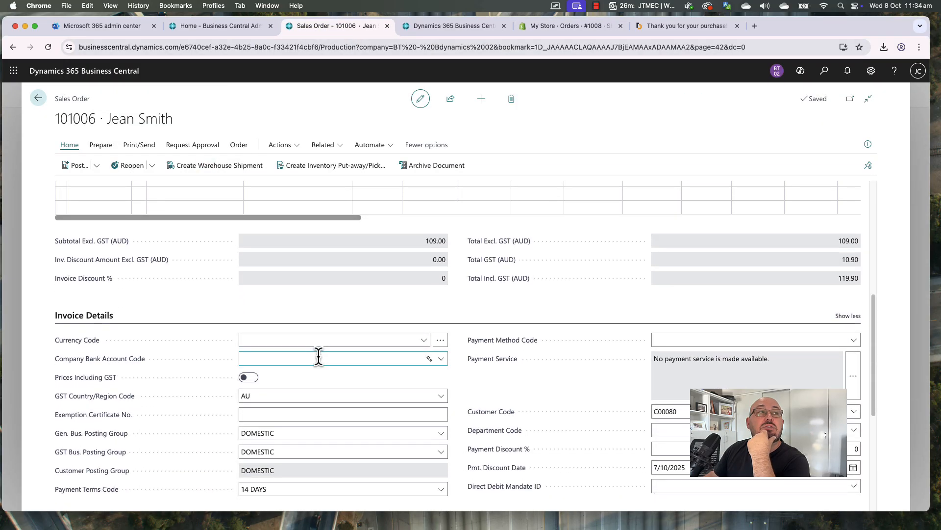
scroll(319, 360, down, 4)
scroll(269, 401, up, 2)
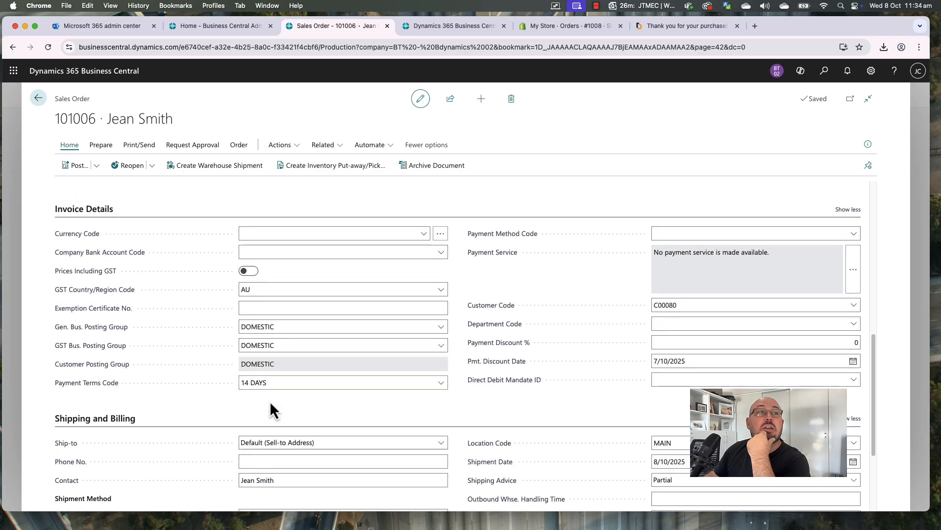
scroll(276, 422, down, 1)
scroll(276, 425, down, 2)
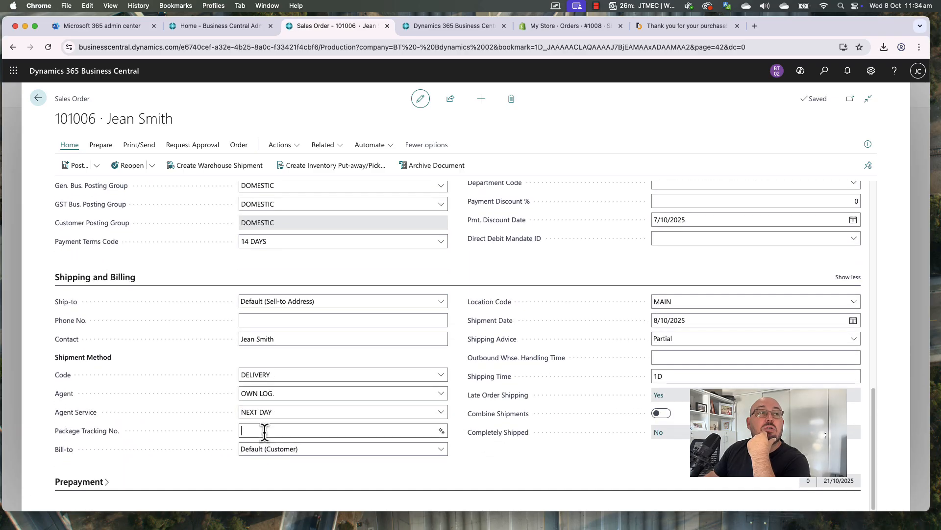
click(264, 432)
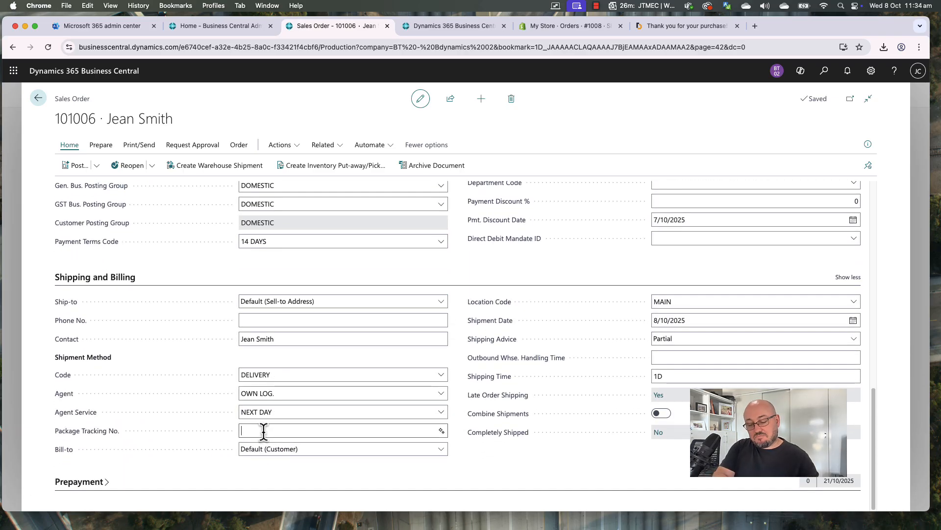
text(AUSTP)
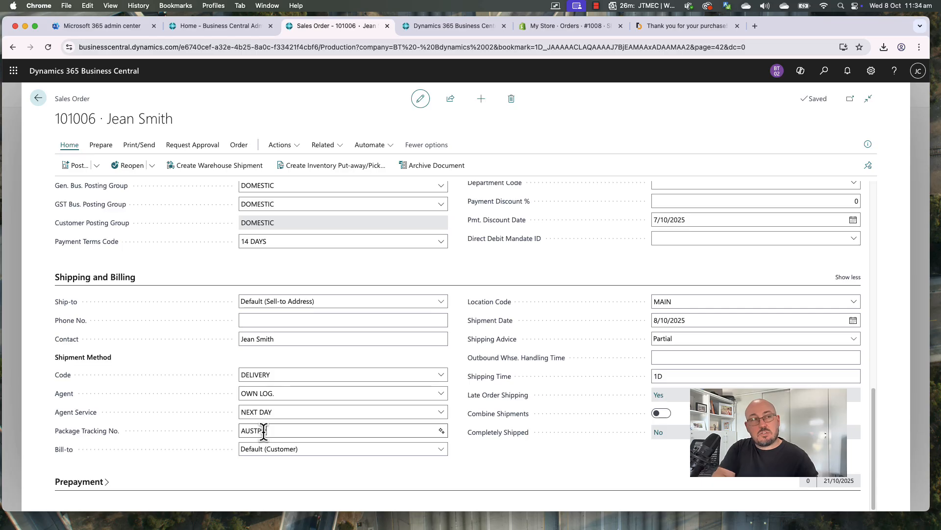
text(O32908098)
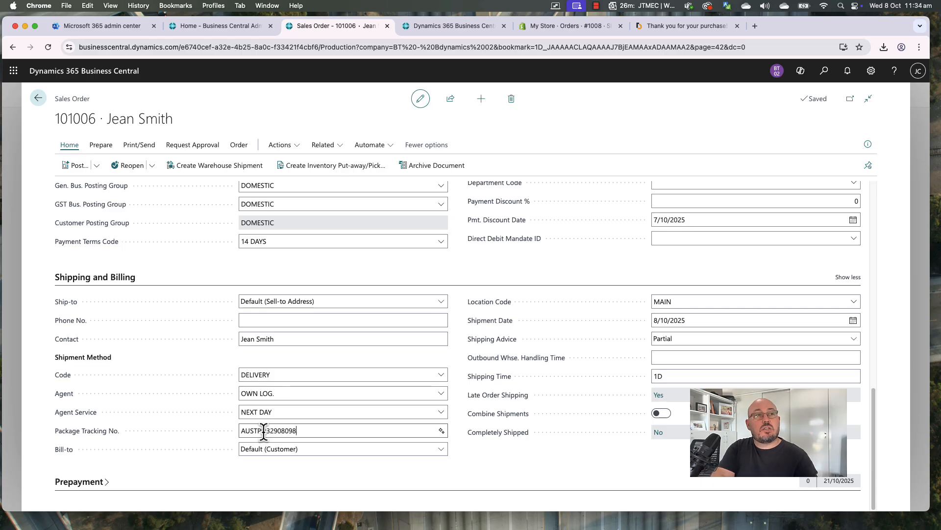
click(304, 472)
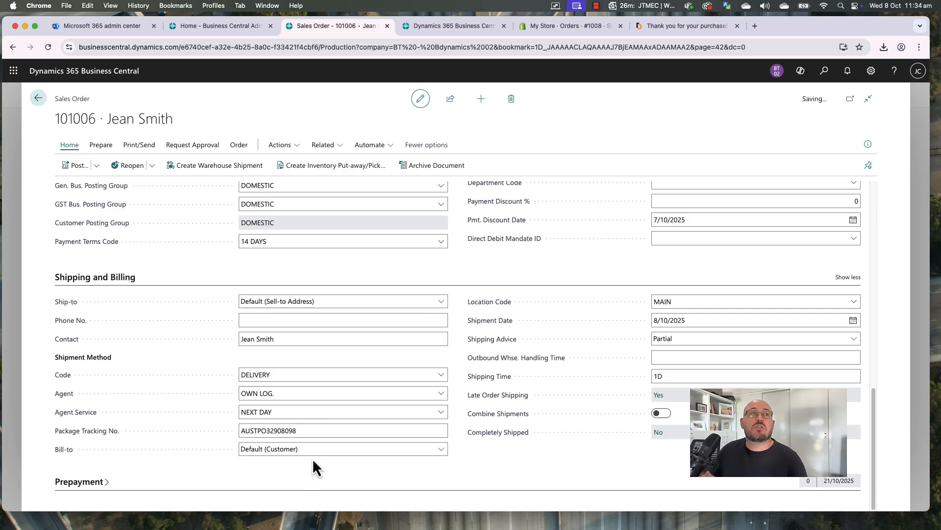
Reopen the order, set shipping agent AUPOST with PARCEL service updating lines, and release it
click(136, 166)
click(439, 395)
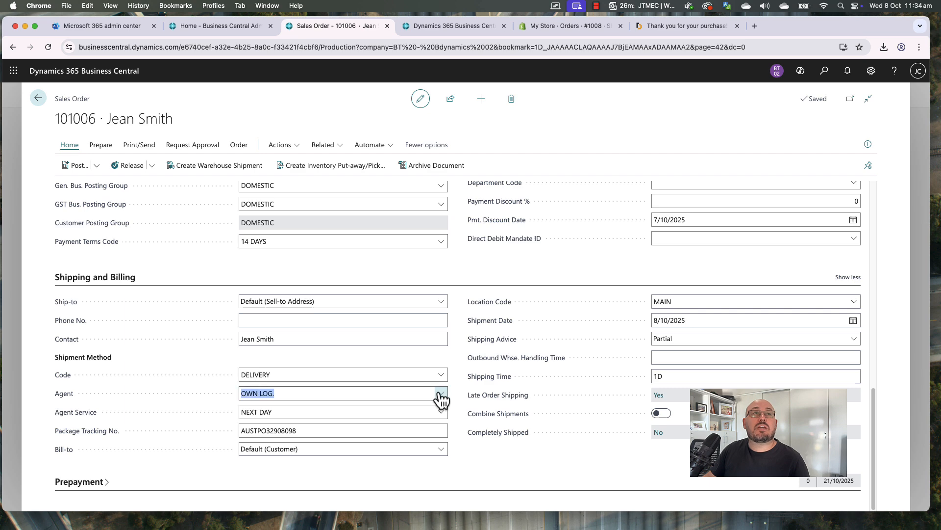
click(340, 310)
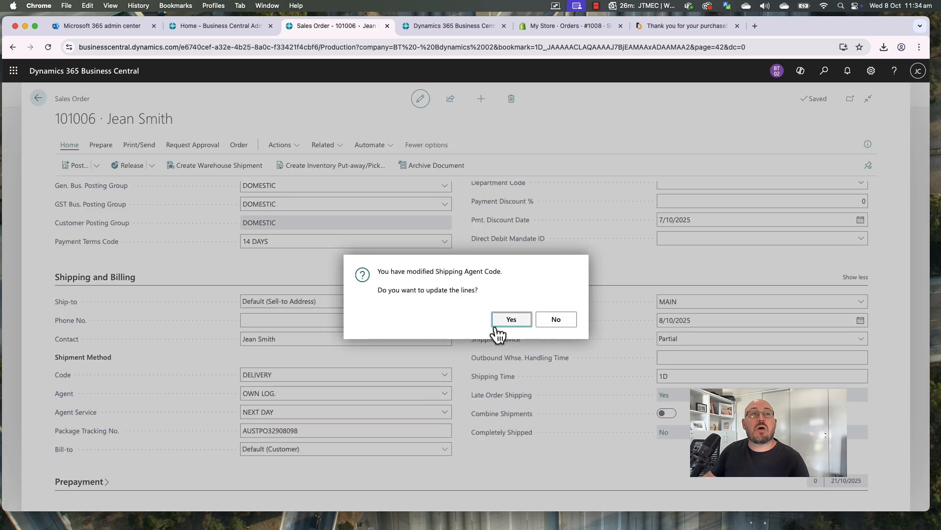
click(510, 324)
click(441, 412)
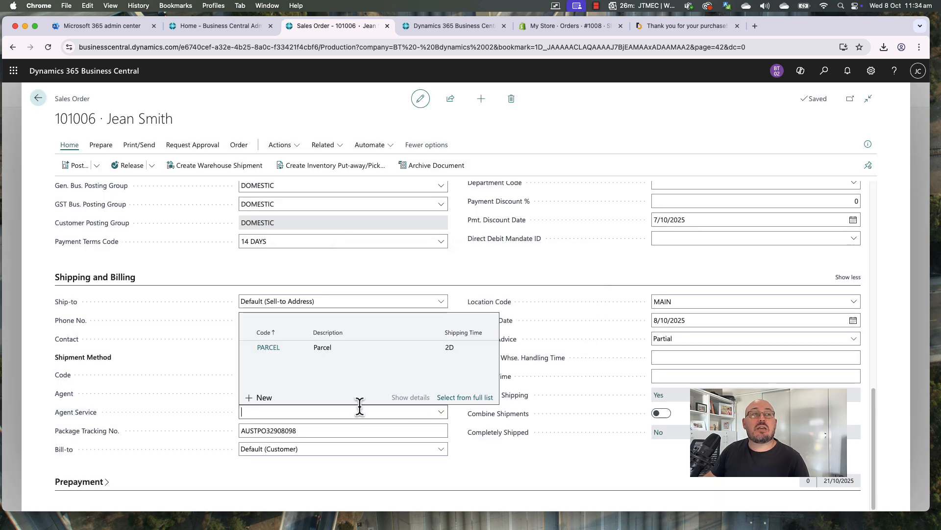
click(308, 349)
click(512, 319)
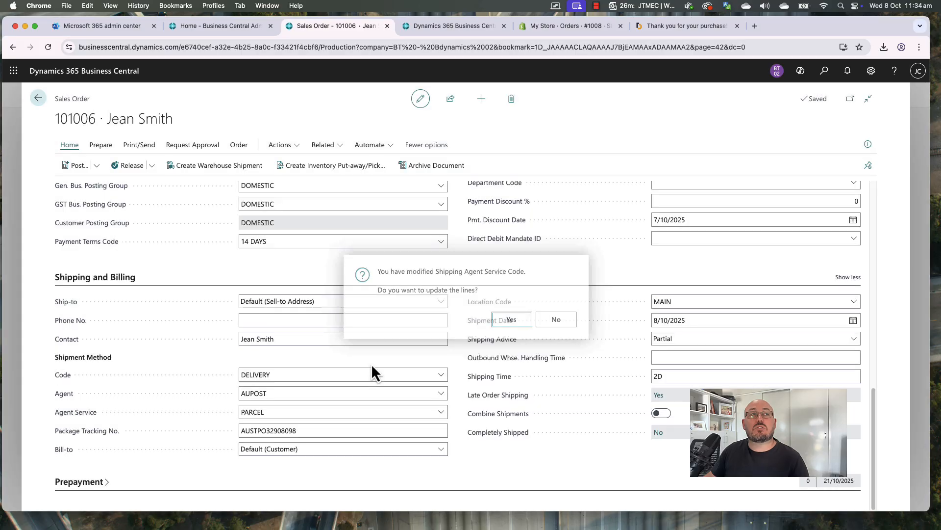
click(132, 167)
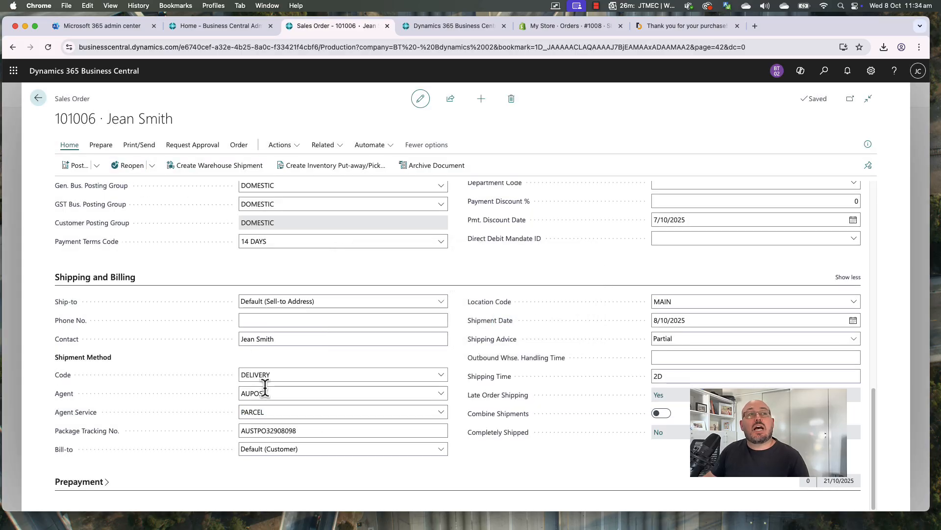
double_click(303, 432)
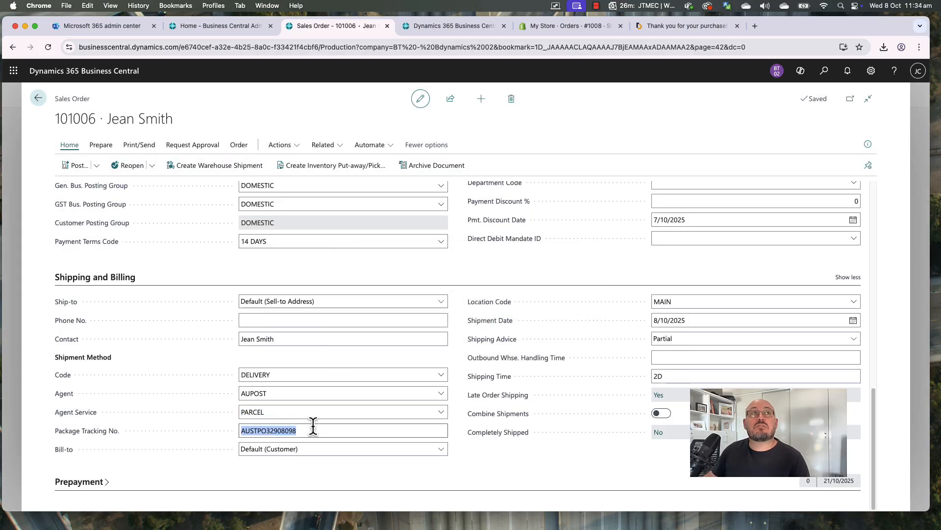
scroll(319, 424, up, 15)
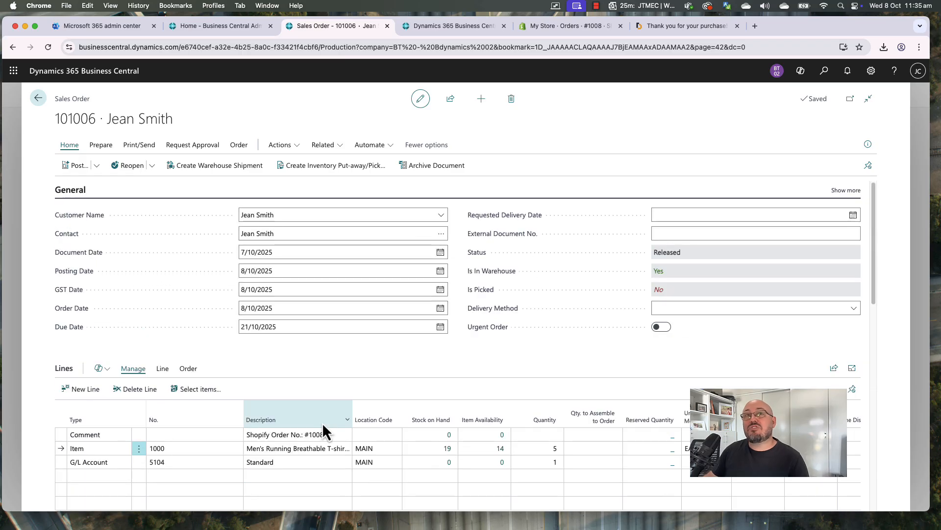
Post warehouse shipment SH000008 as Ship and Invoice, creating invoice 103007
click(657, 273)
click(238, 168)
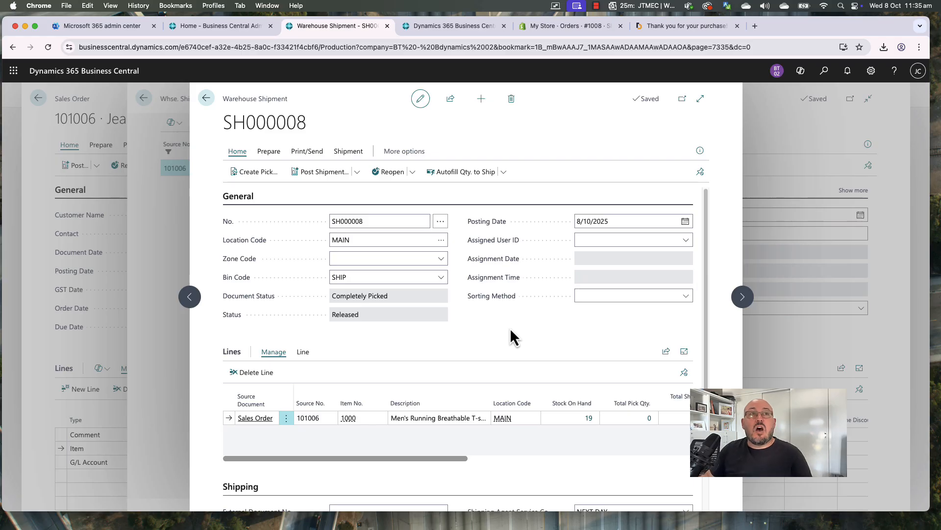
click(330, 180)
click(404, 290)
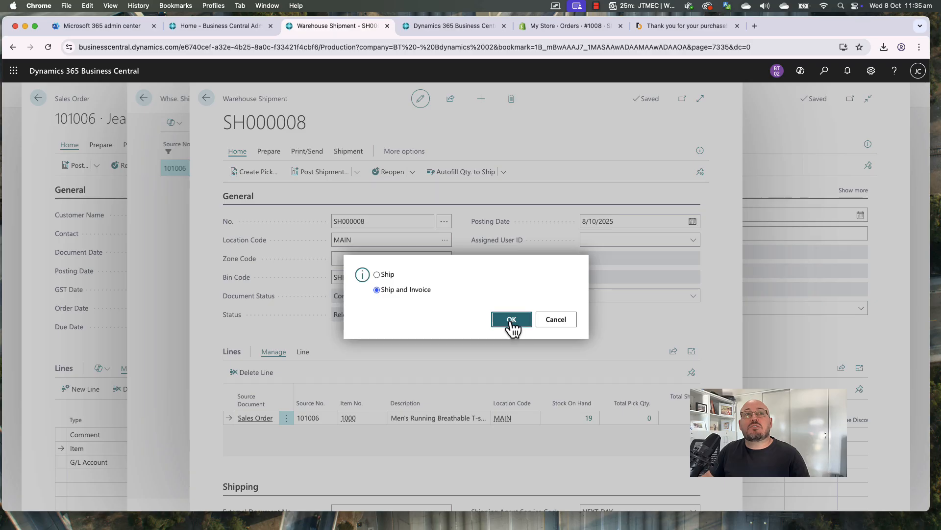
click(511, 320)
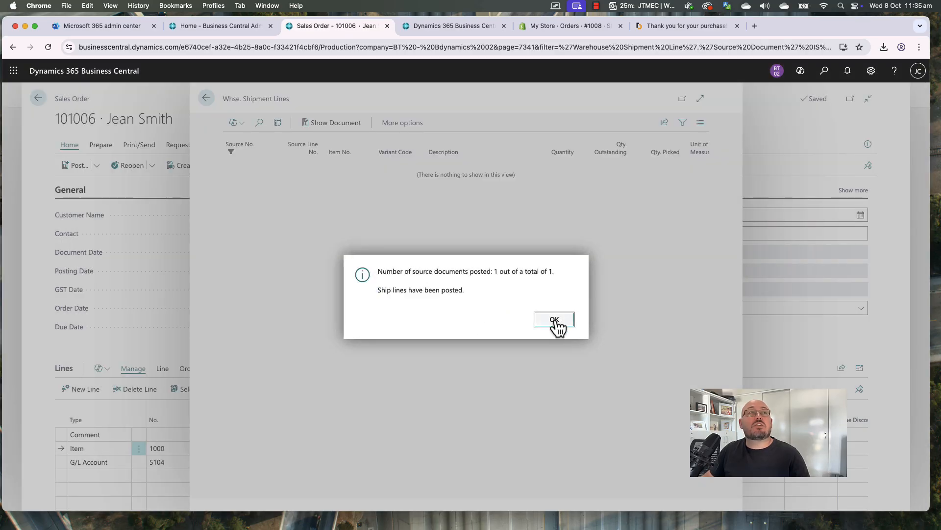
click(554, 321)
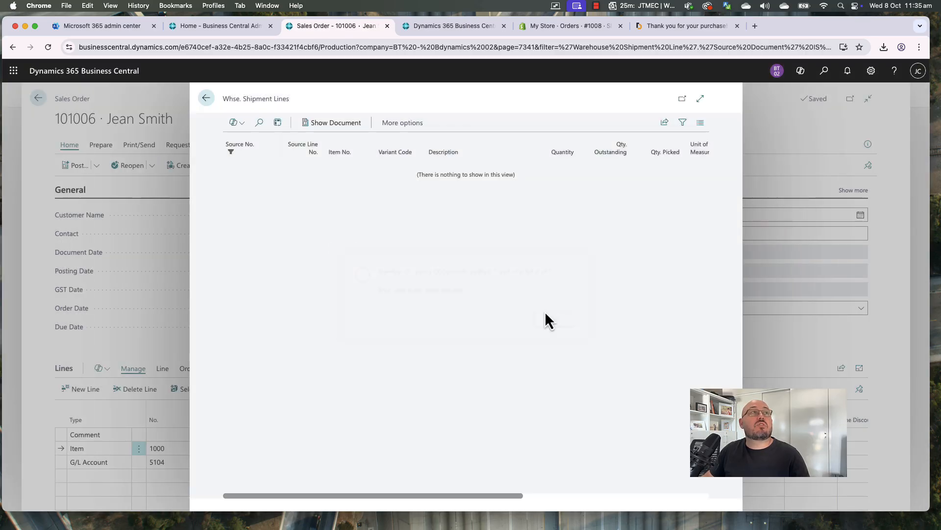
click(206, 99)
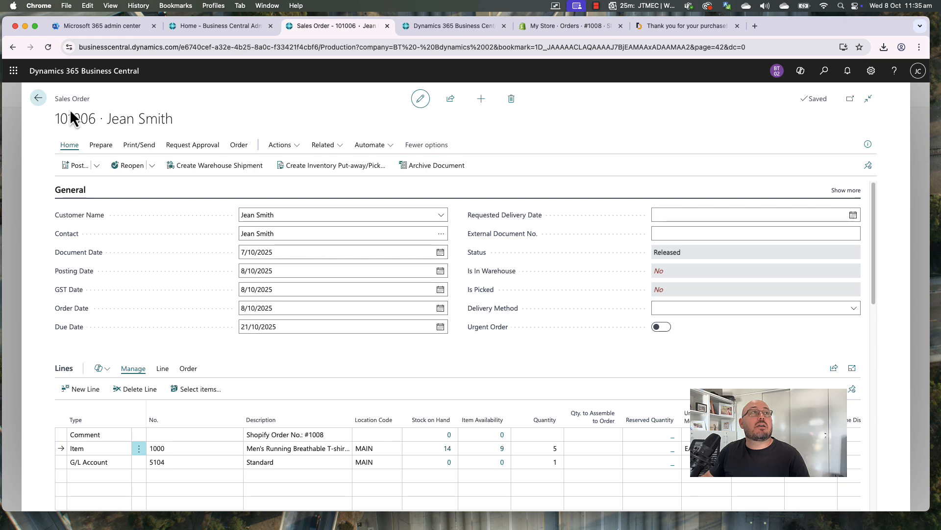
Post the sales order as Ship and Invoice, view posted invoice 103008, then close it
scroll(531, 327, down, 2)
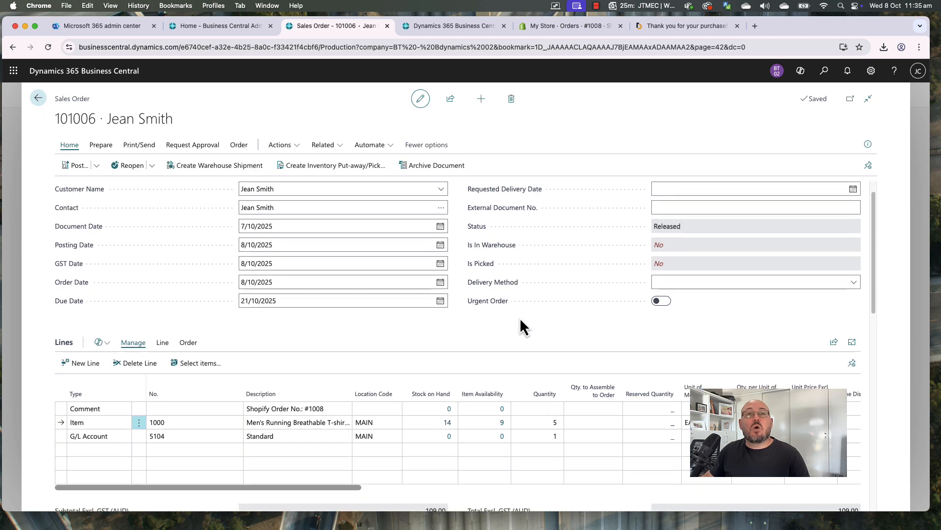
scroll(518, 316, down, 3)
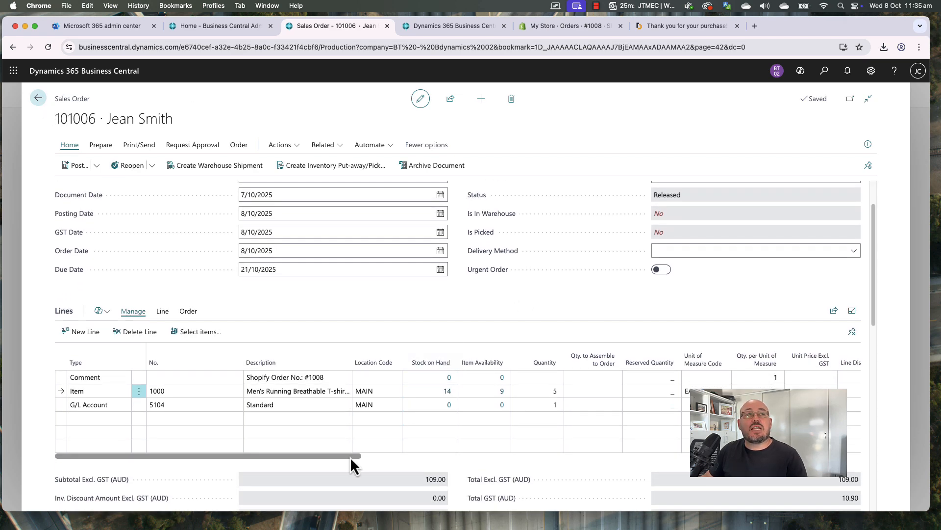
drag(350, 457, 244, 462)
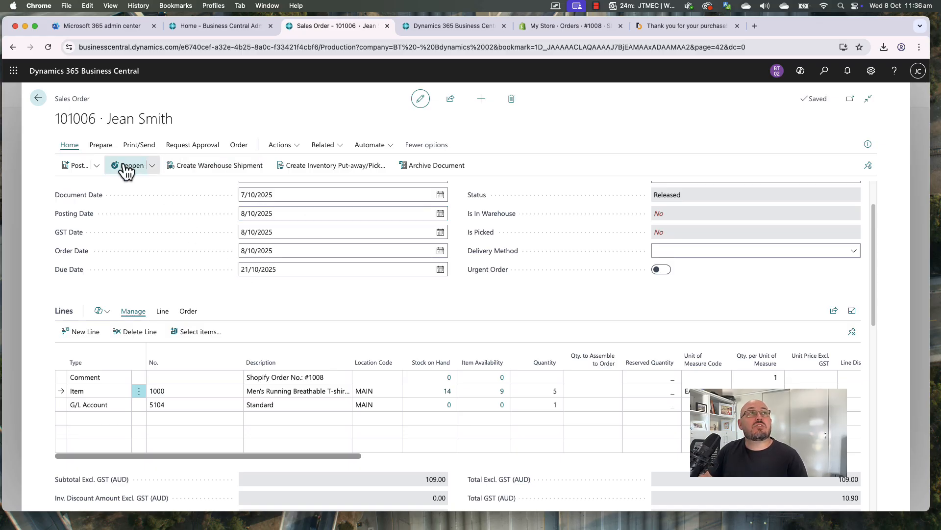
click(76, 167)
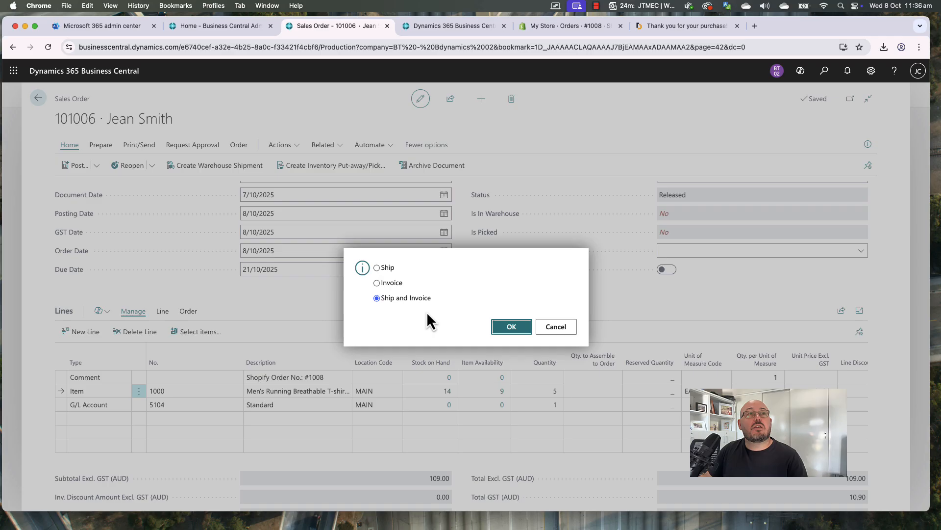
click(508, 329)
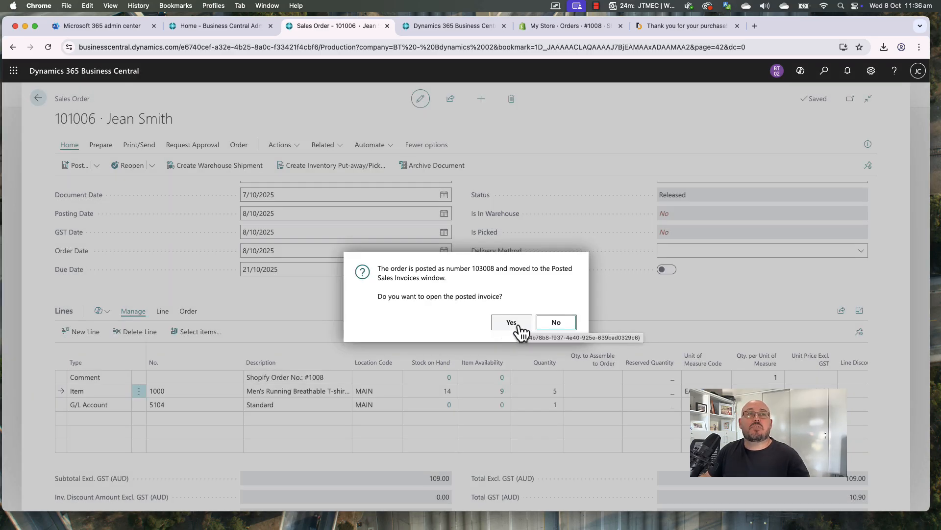
click(518, 324)
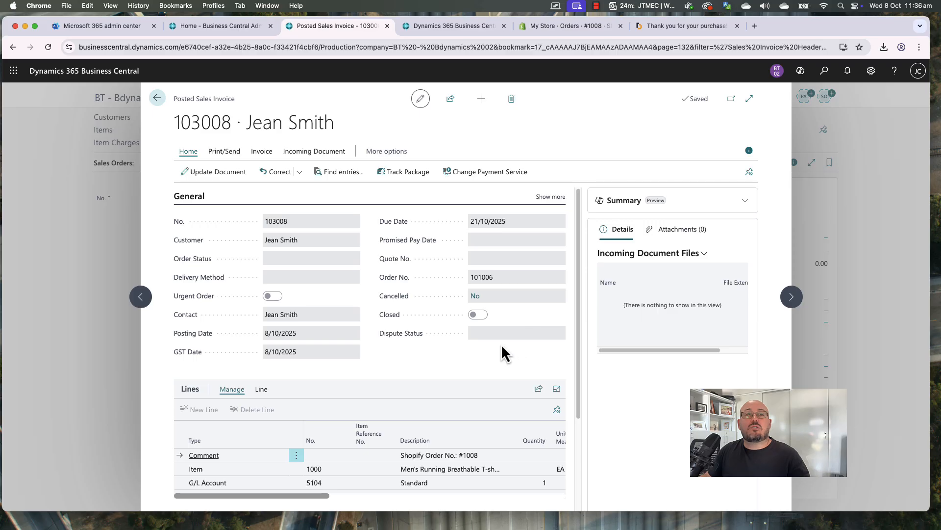
key(Escape)
key(Escape)
key(Escape)
key(Escape)
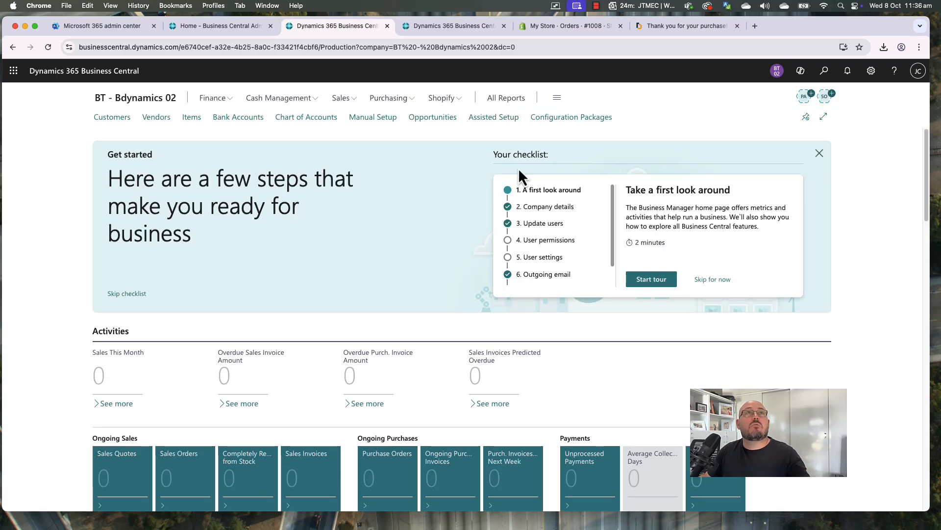
Run Sync Shipments To Shopify from Shopify Orders, then view the order in Shopify Admin
click(445, 100)
click(223, 118)
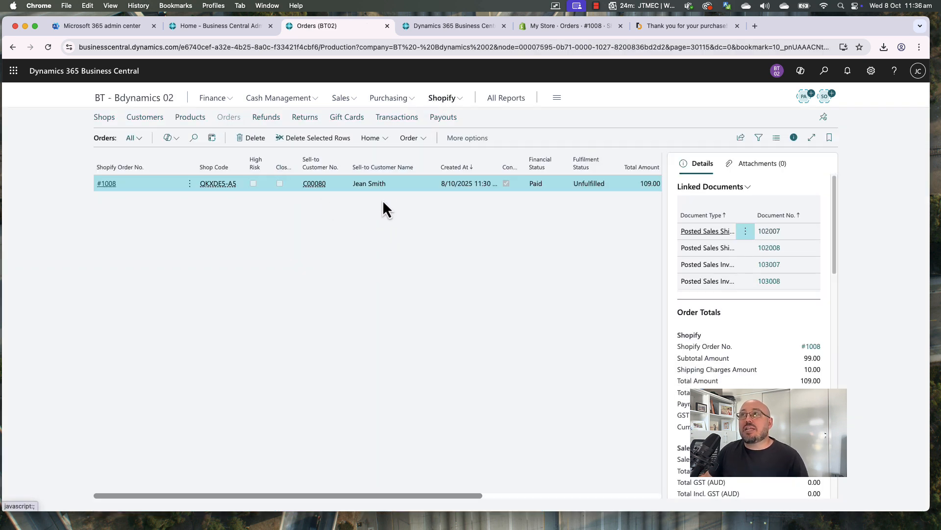
click(377, 141)
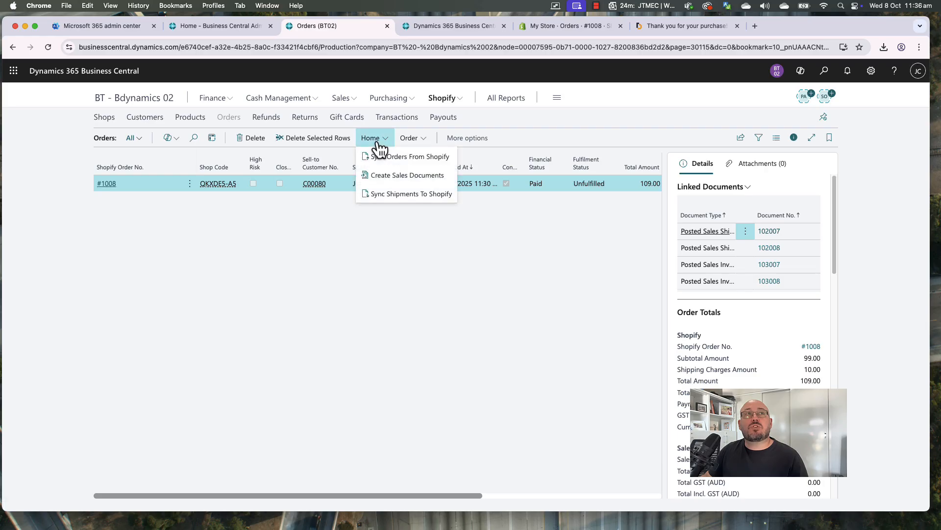
click(395, 194)
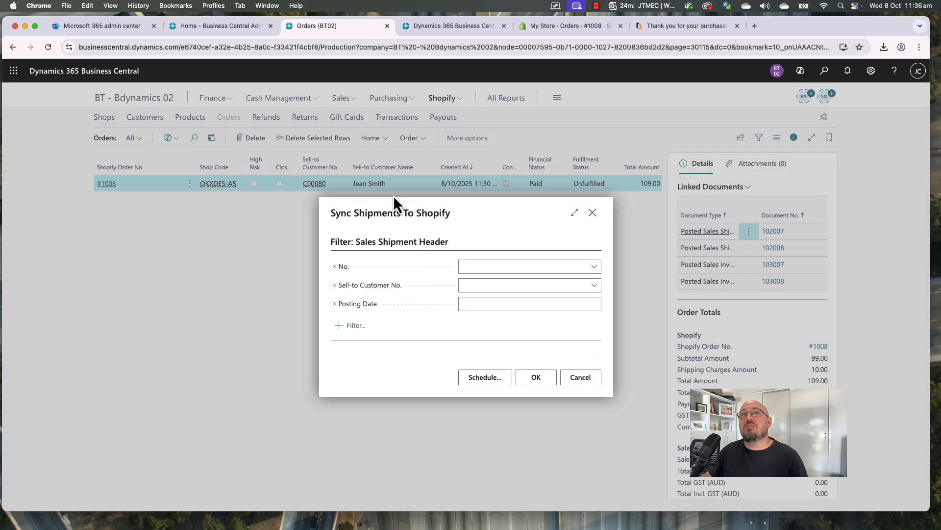
click(542, 378)
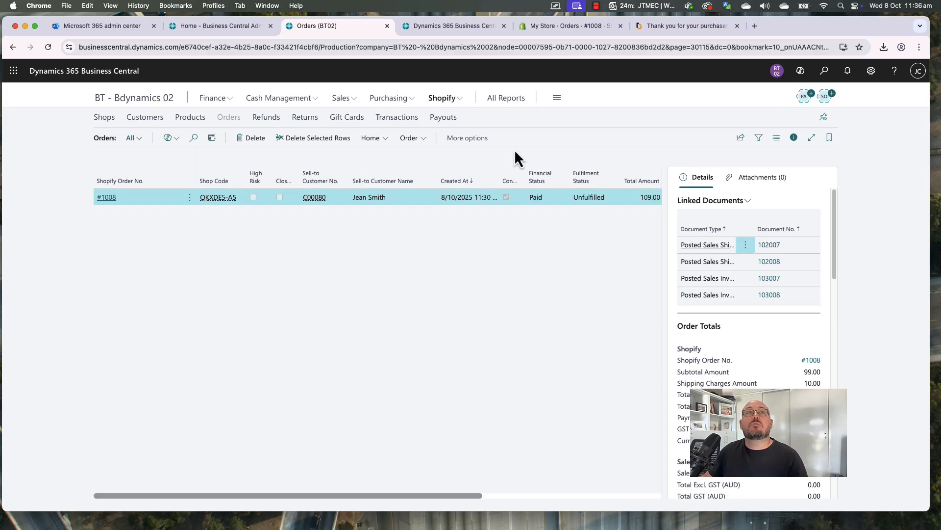
click(573, 25)
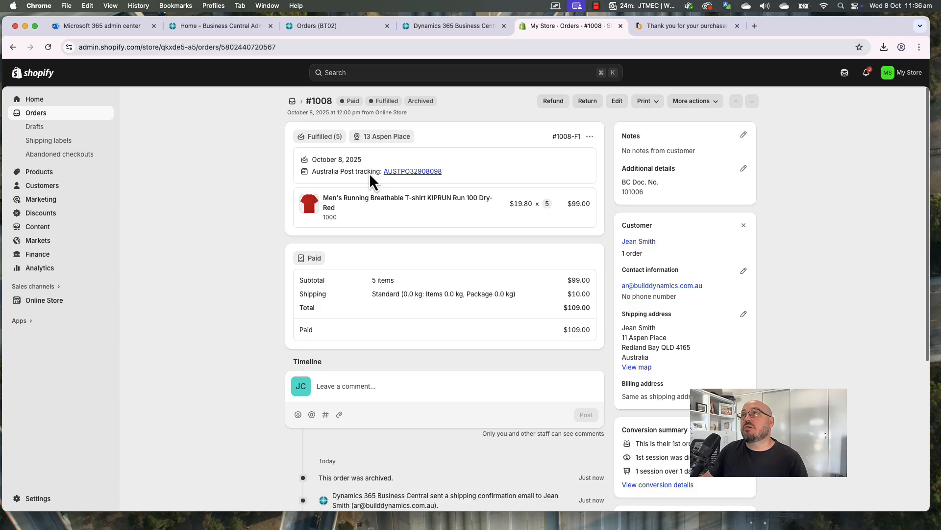
Follow order #1008's Australia Post tracking link, close the tracking page, and return to Business Central
click(409, 171)
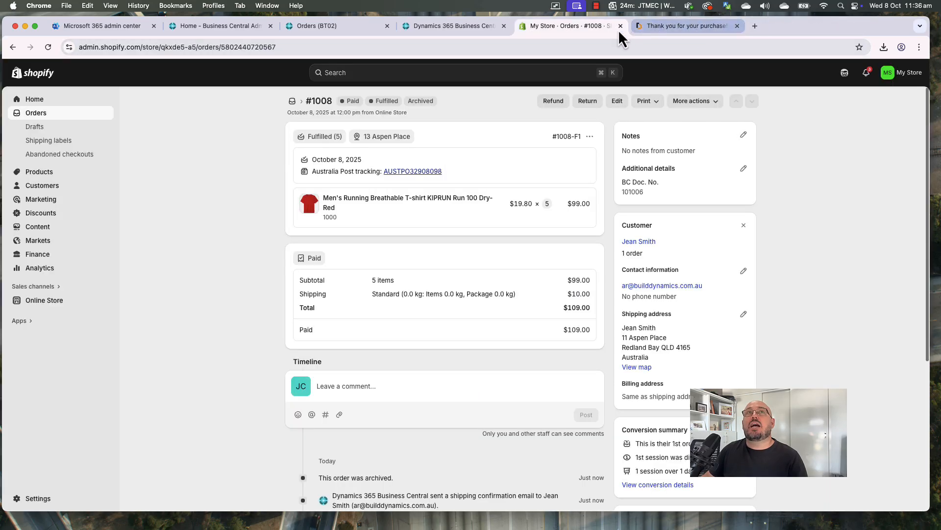
click(737, 26)
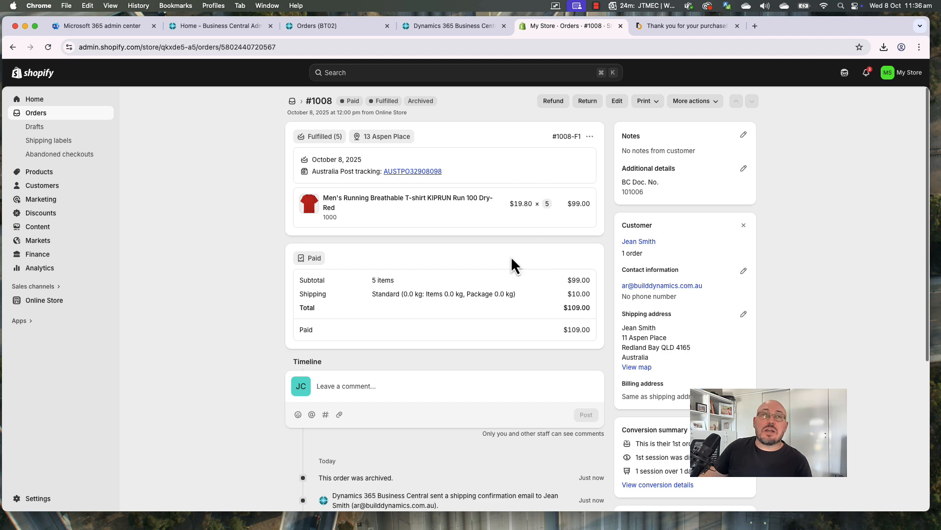
click(441, 28)
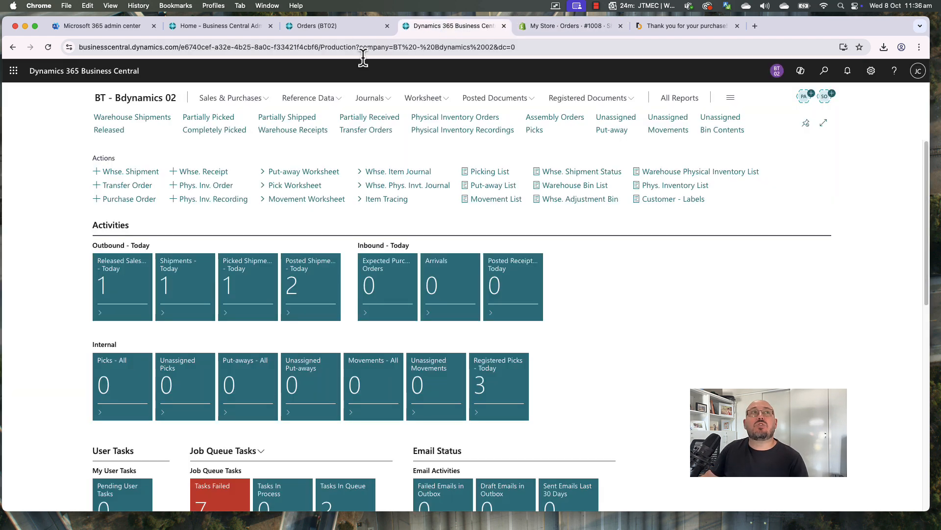
Look over the Shopify orders list and its sync actions, then go back to the home page
click(317, 27)
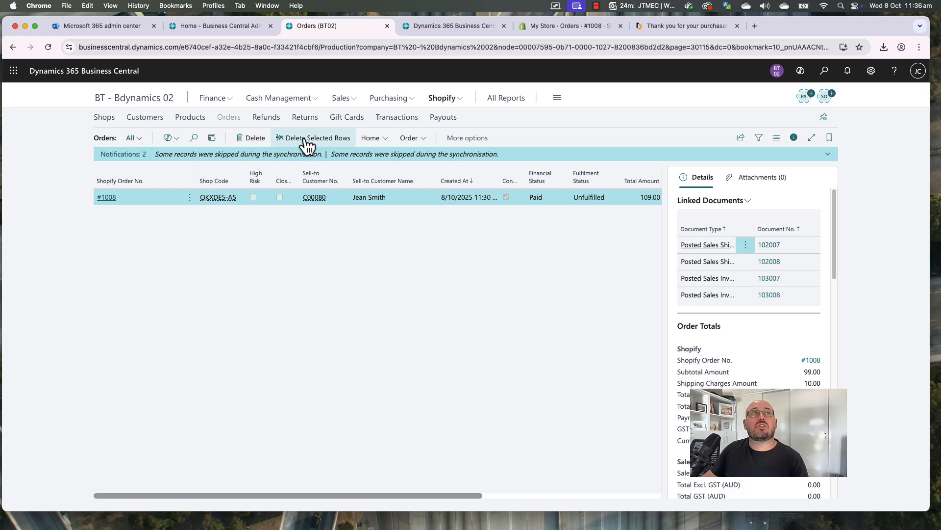
click(375, 139)
click(437, 293)
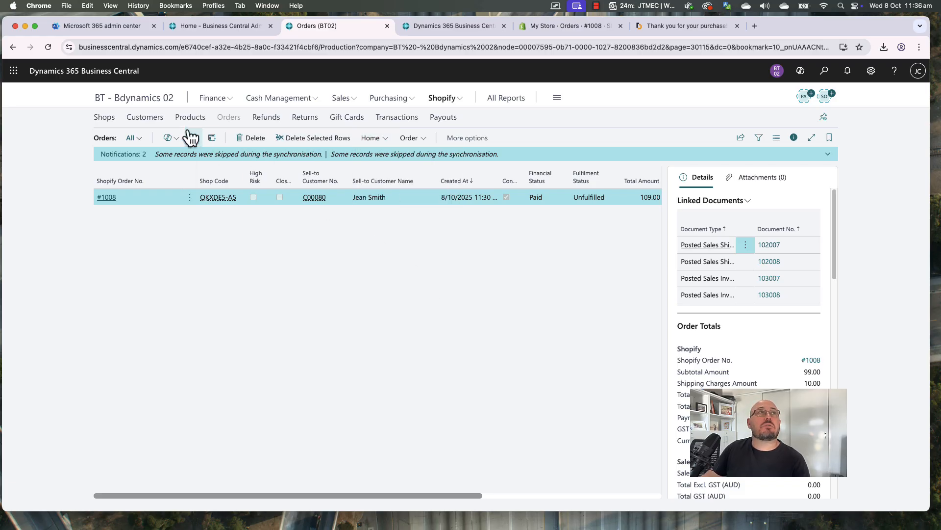
click(136, 99)
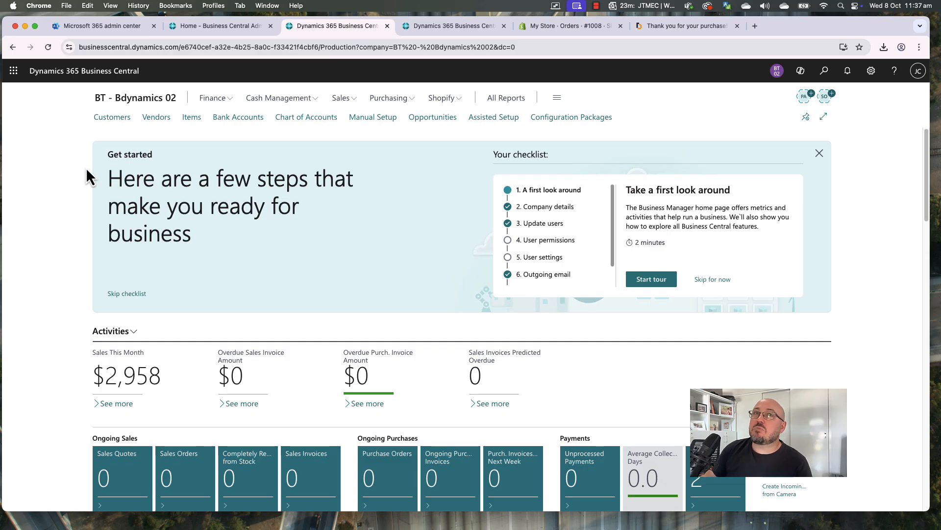
Switch off Auto Release Sales Orders on Shopify shop QKXDE5-A5 and close its card
click(441, 98)
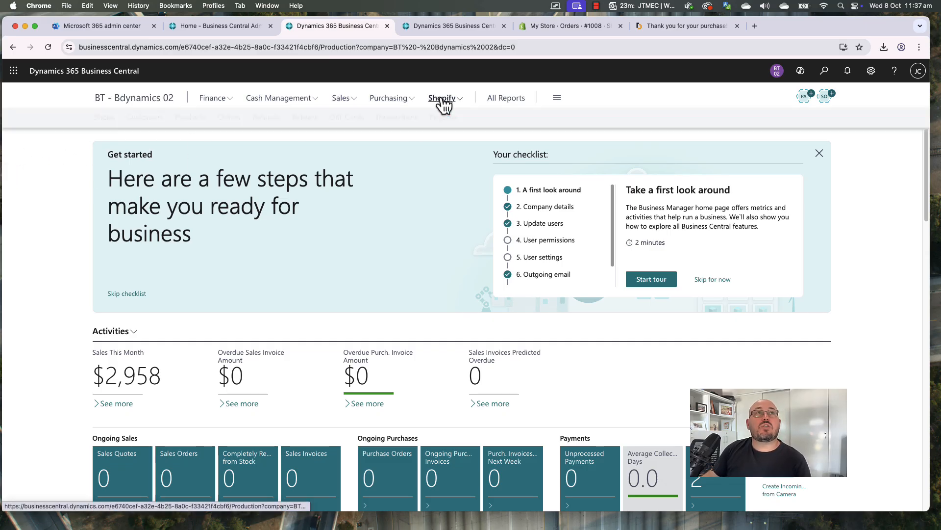
click(104, 118)
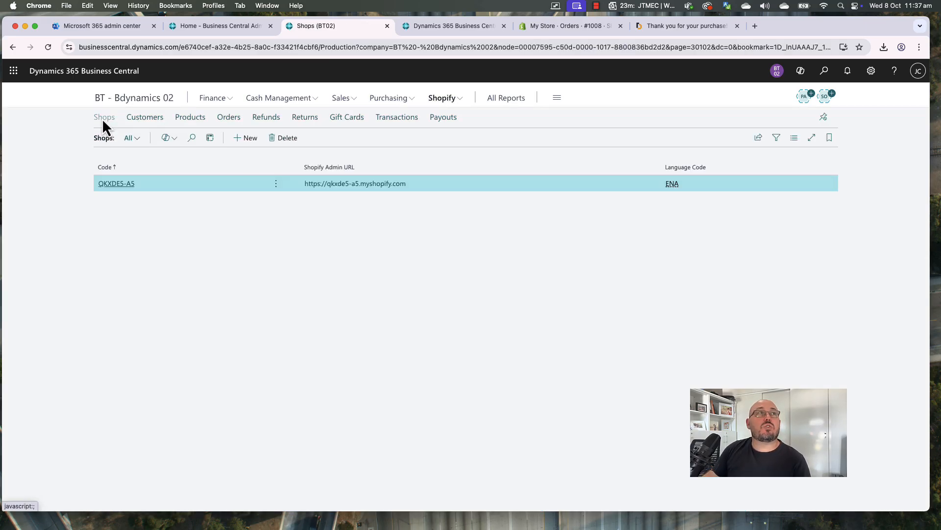
click(117, 184)
scroll(356, 337, down, 15)
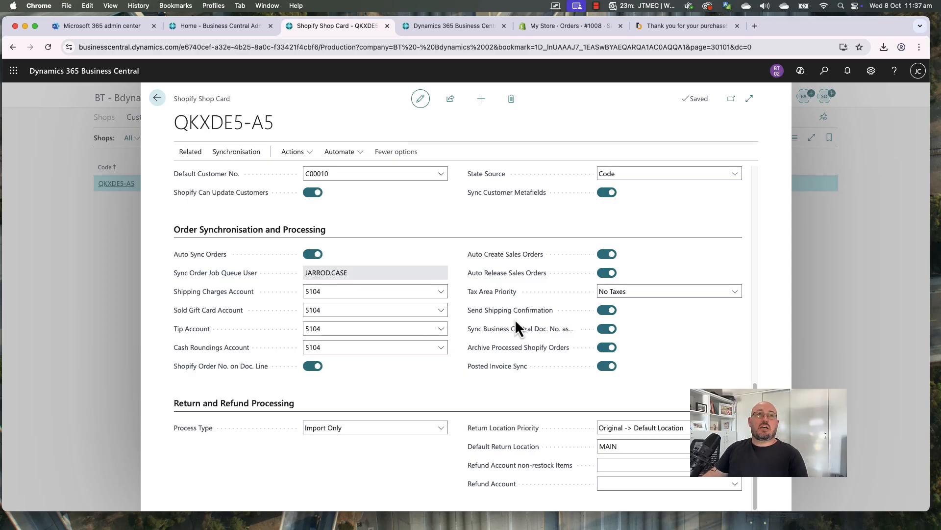
click(608, 274)
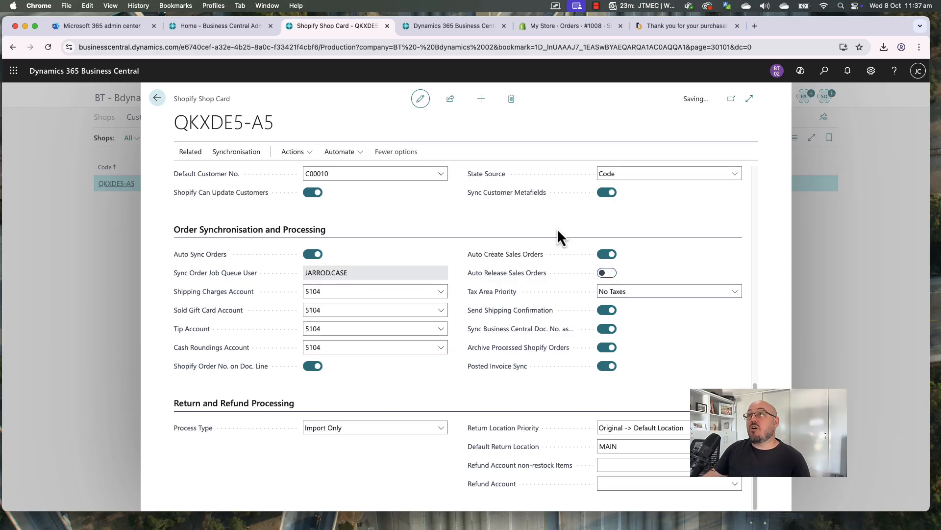
scroll(534, 234, up, 15)
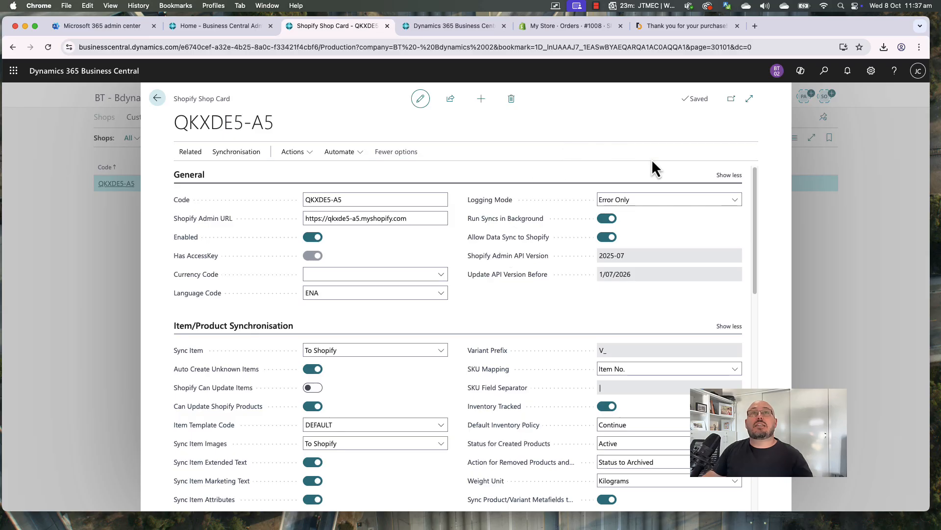
key(Escape)
click(827, 73)
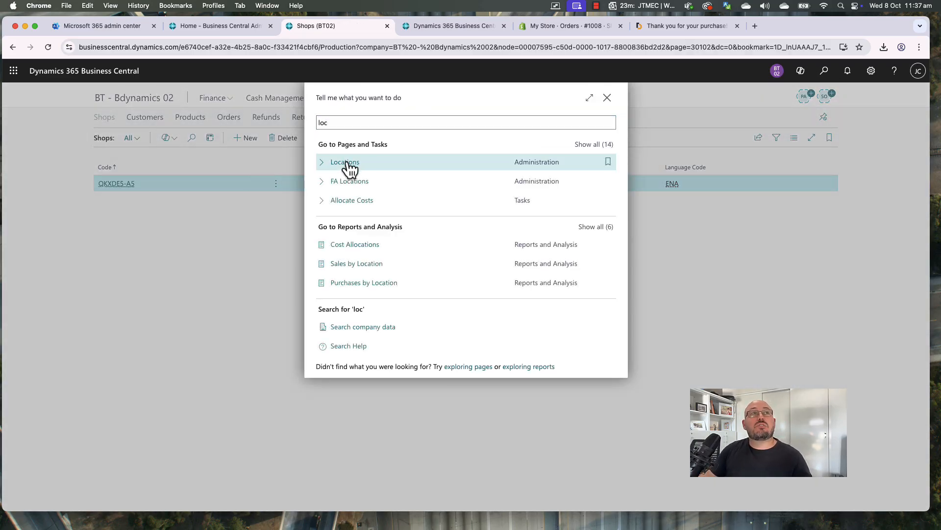
On the MAIN location card, turn on automatic warehouse shipment and pick creation, then close it
click(347, 163)
click(236, 191)
scroll(305, 295, down, 15)
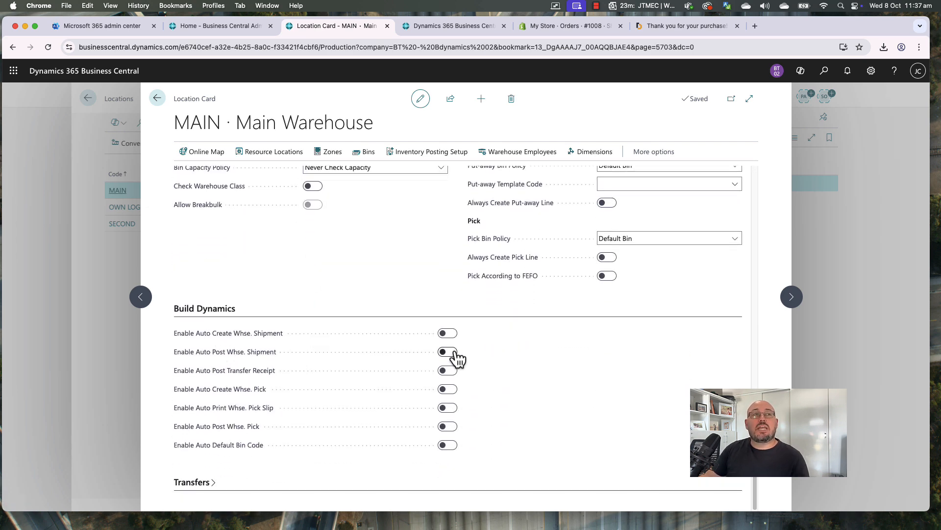
click(447, 333)
click(454, 389)
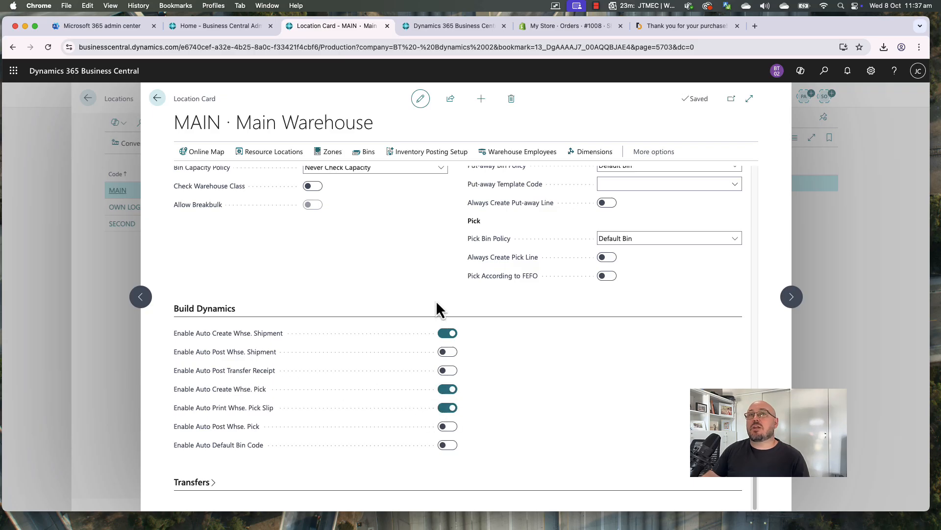
scroll(441, 318, up, 5)
scroll(443, 329, up, 10)
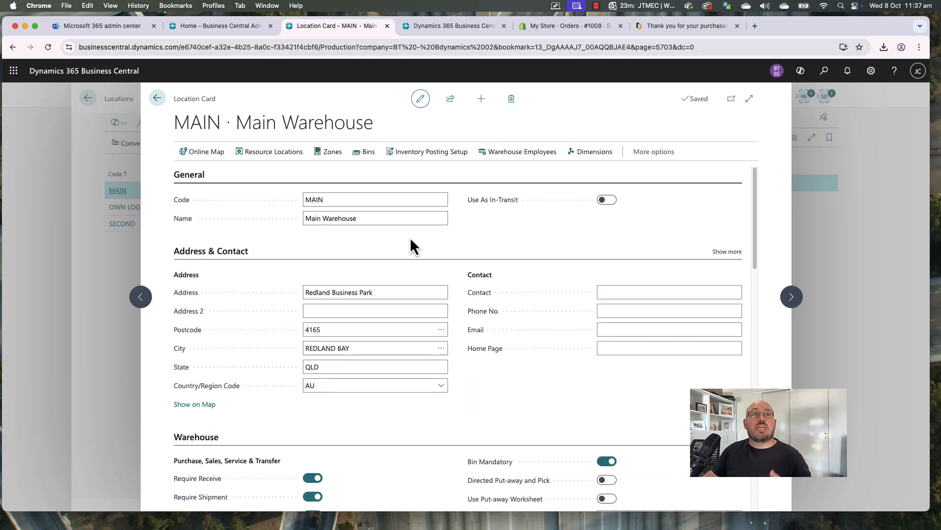
key(Escape)
key(Escape)
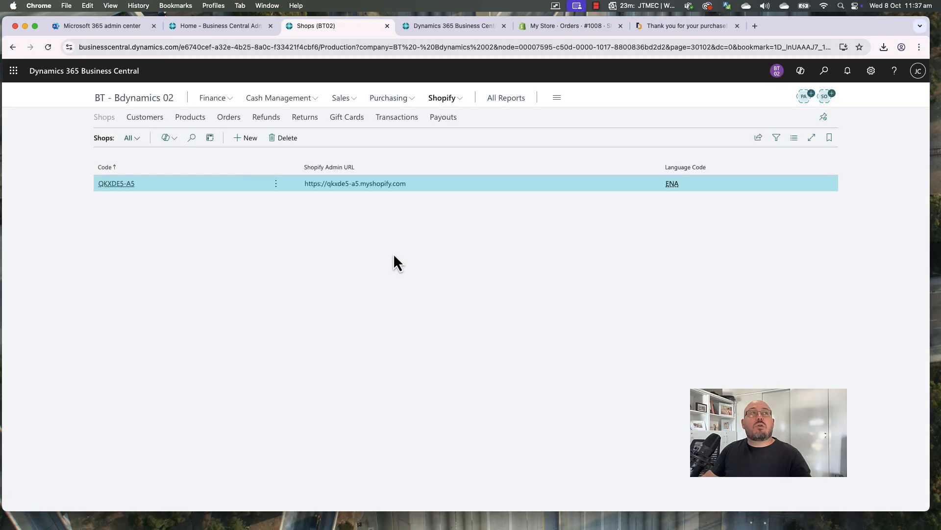
Run Sync Orders From Shopify from the Business Central Shopify Orders list and confirm
click(327, 103)
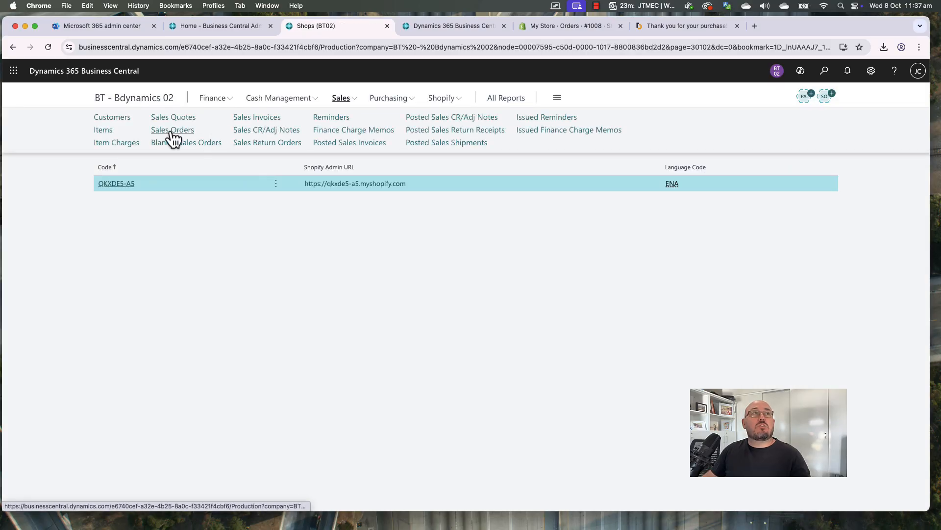
click(169, 130)
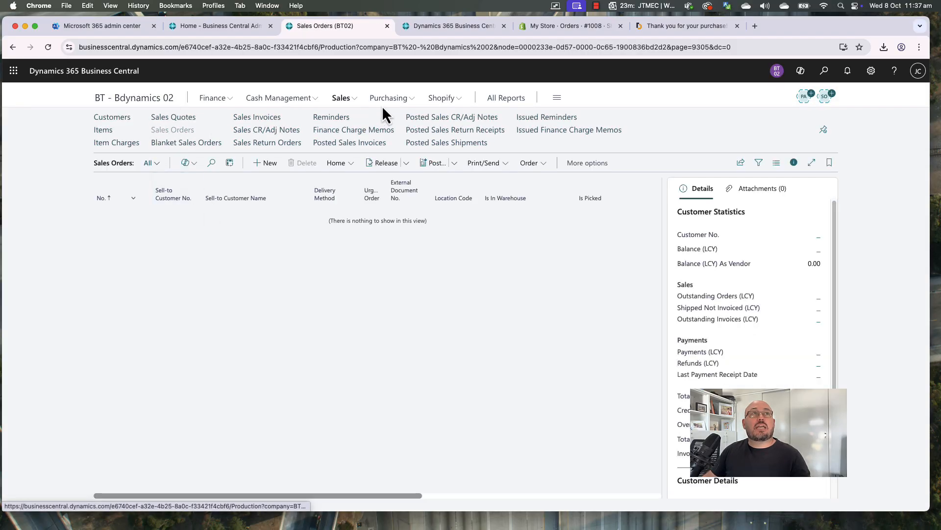
click(444, 98)
click(227, 117)
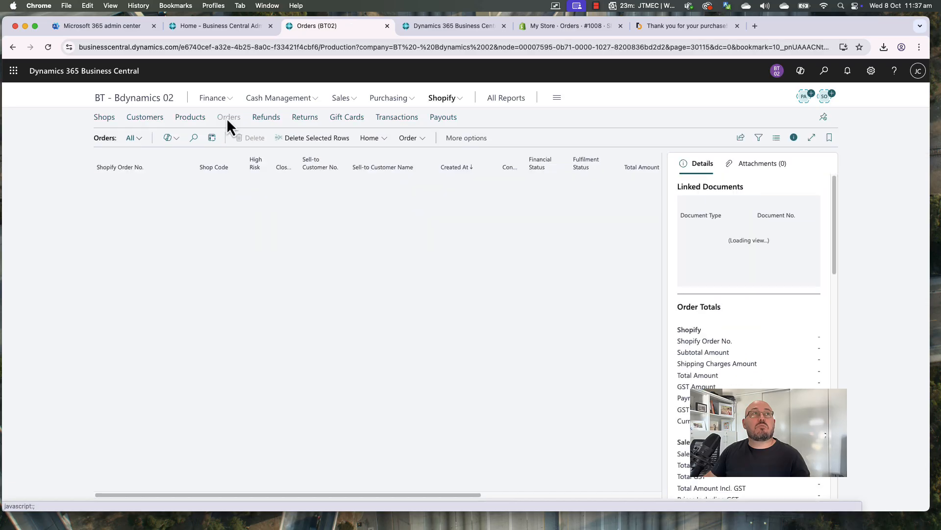
click(374, 138)
click(384, 155)
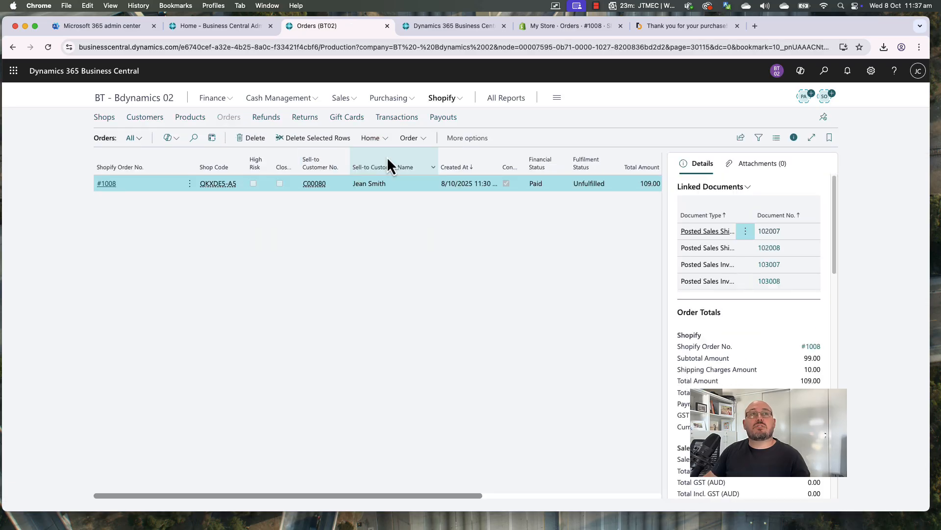
click(534, 471)
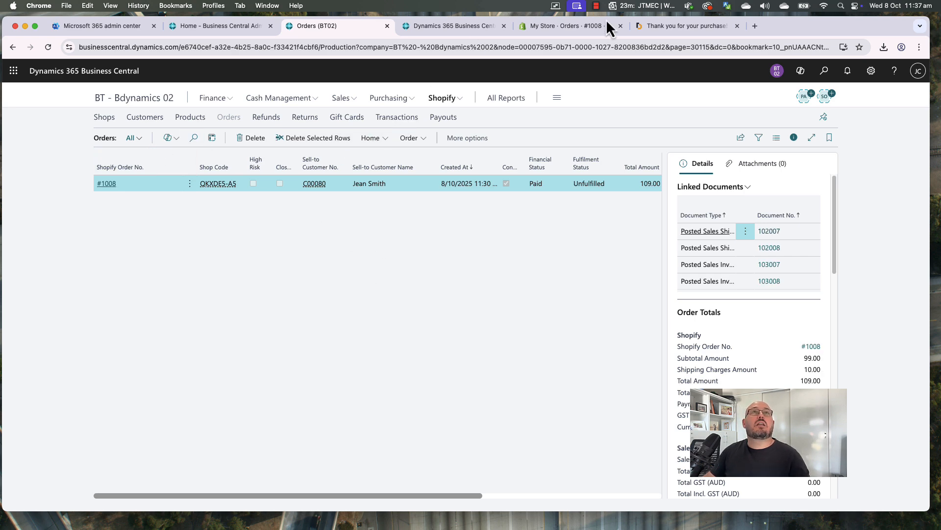
Review the Shopify admin orders list filtered to open orders, then return to the confirmation page
click(669, 28)
click(560, 28)
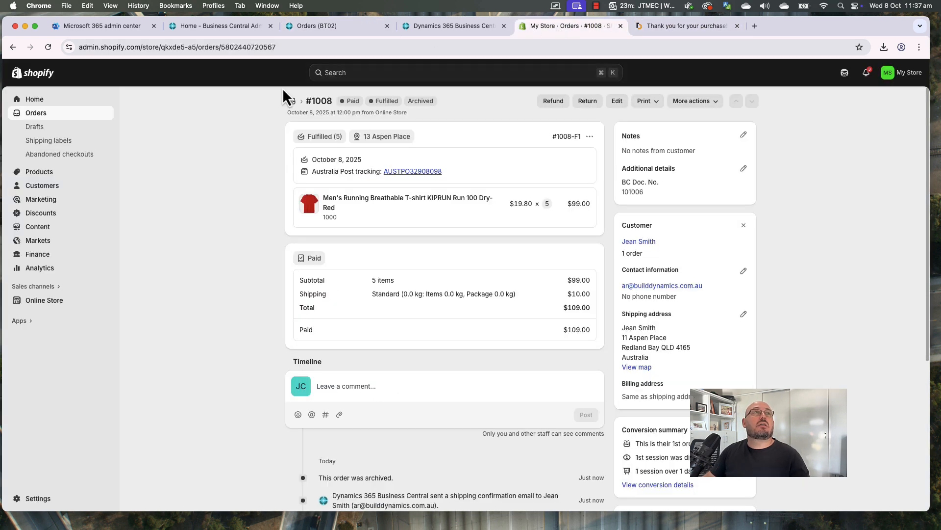
click(43, 114)
click(245, 125)
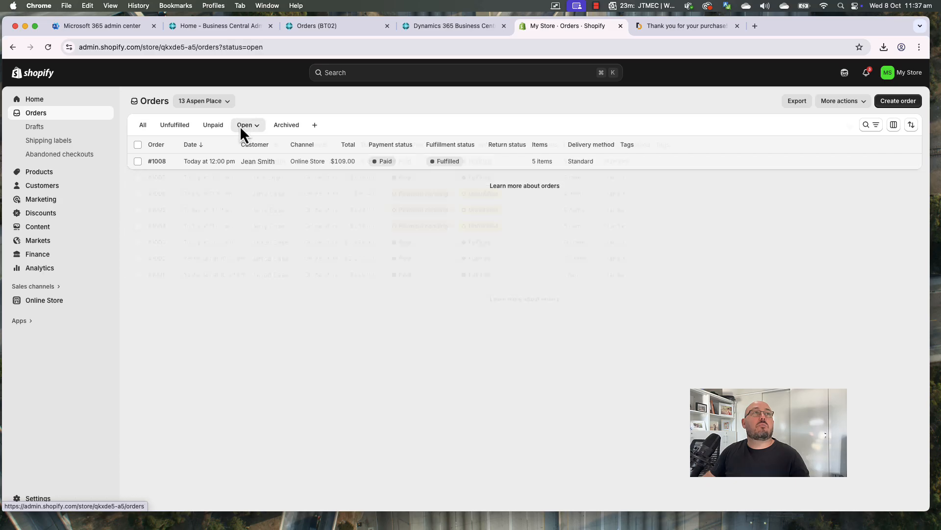
click(736, 33)
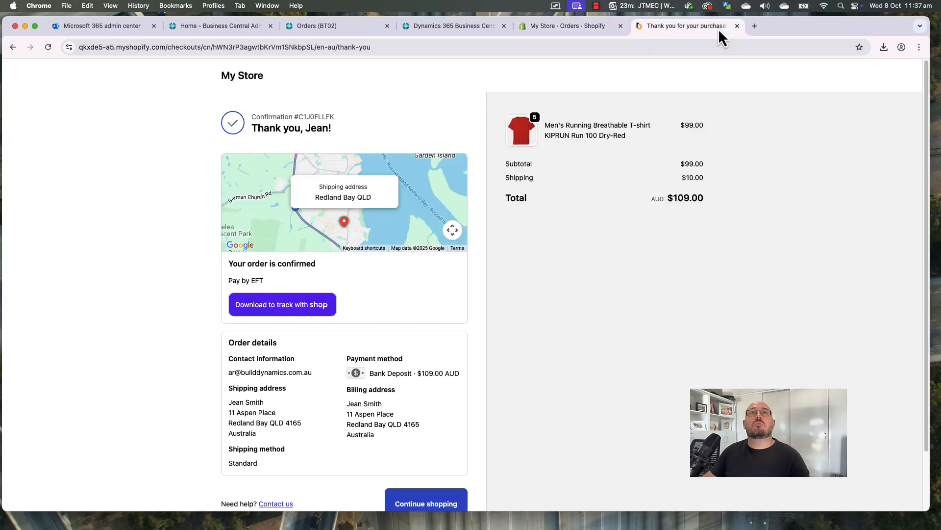
Add 10 of Live Album — Vol. 1 (MP3) to the cart
click(247, 79)
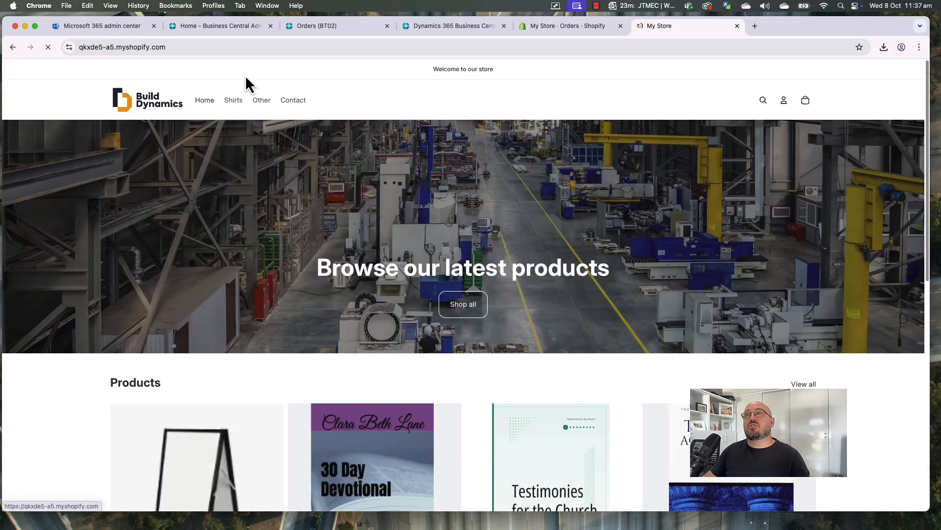
scroll(507, 233, down, 8)
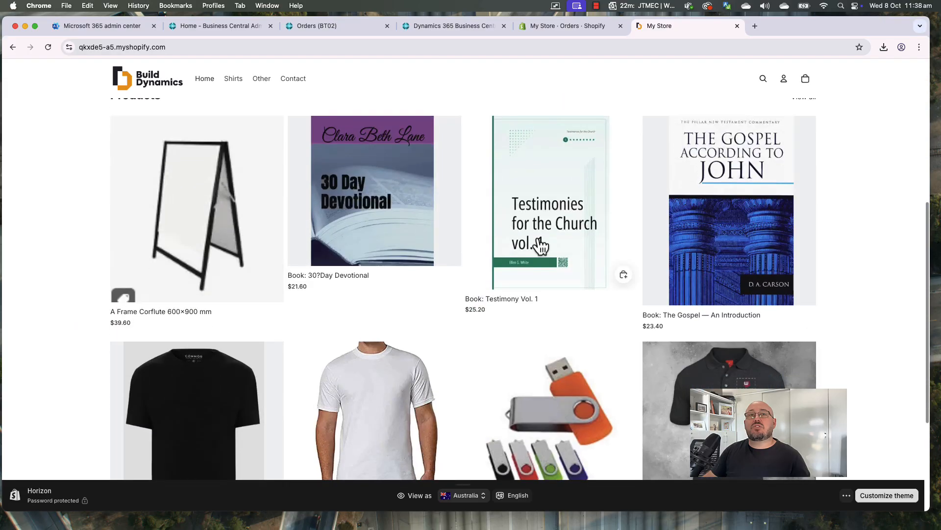
click(542, 310)
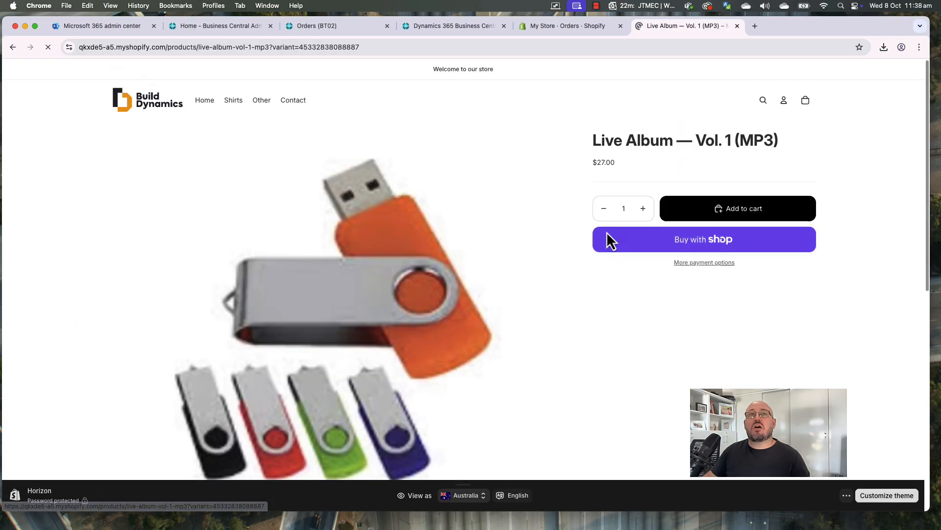
double_click(631, 211)
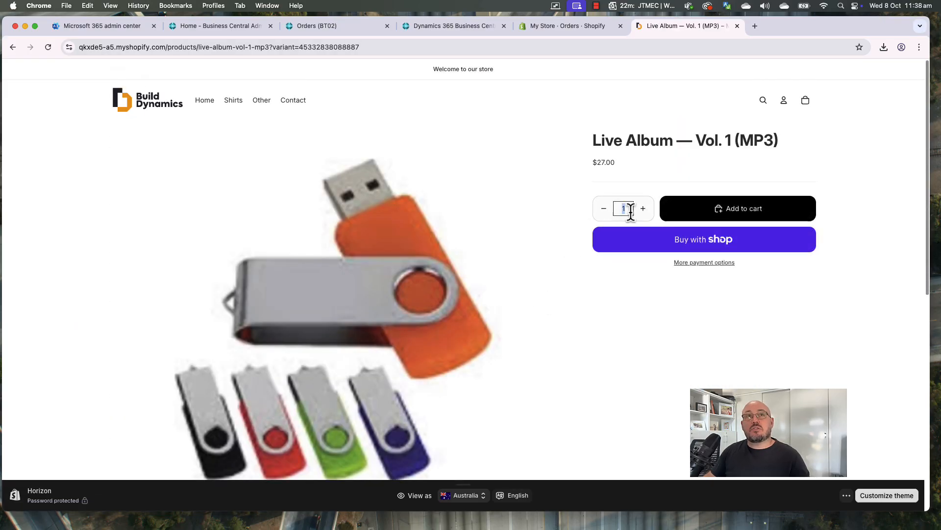
text(10)
click(735, 208)
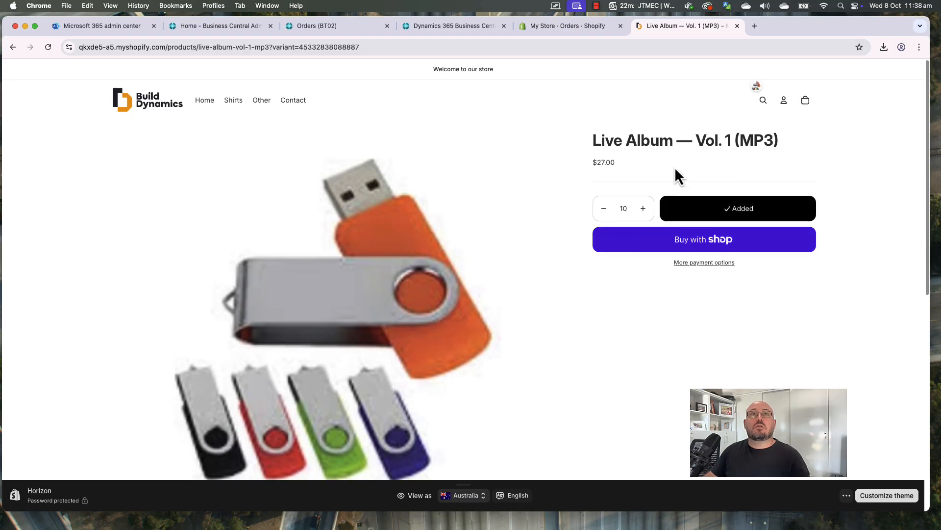
Add 5 Teardrop Flag — Small to the cart and open the cart
click(263, 101)
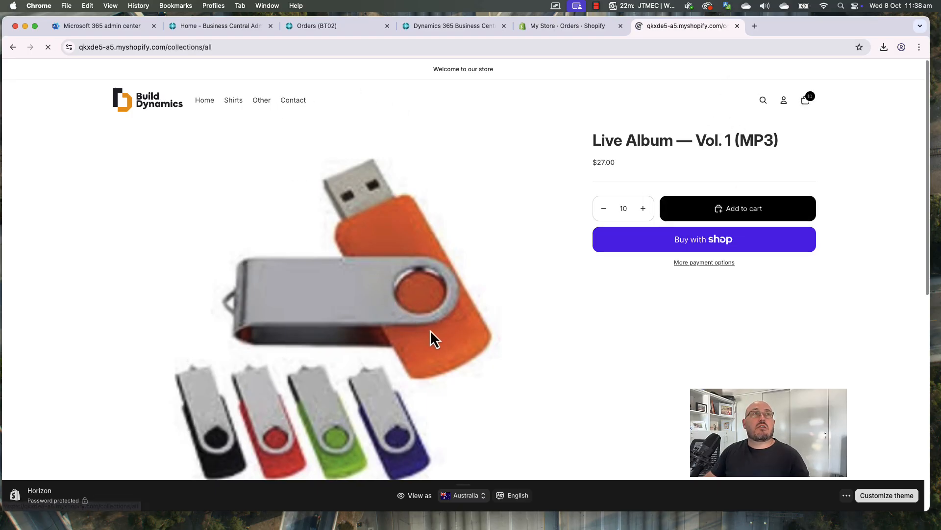
scroll(441, 314, down, 8)
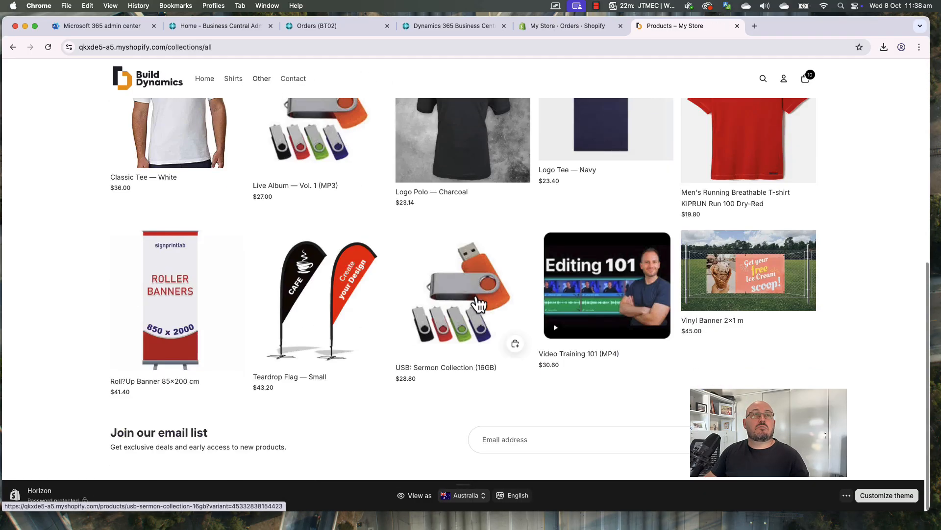
click(347, 304)
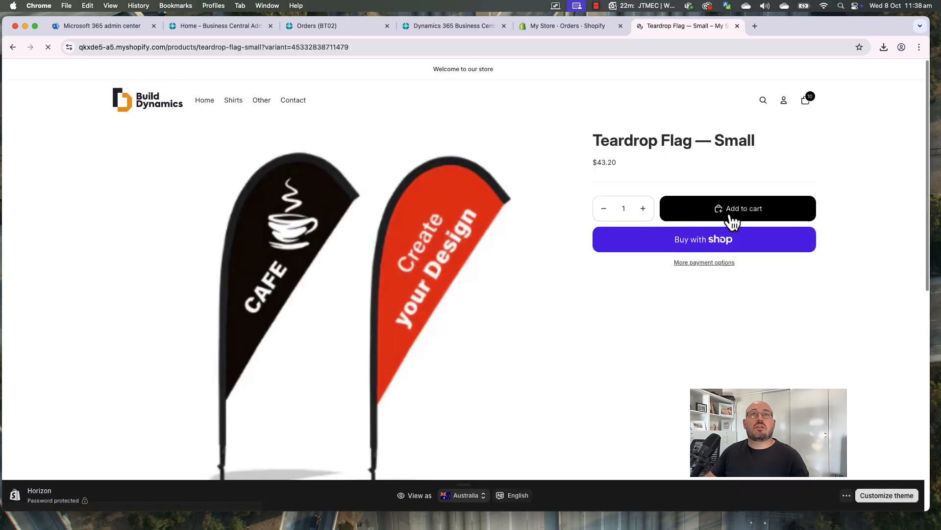
click(626, 209)
text(5)
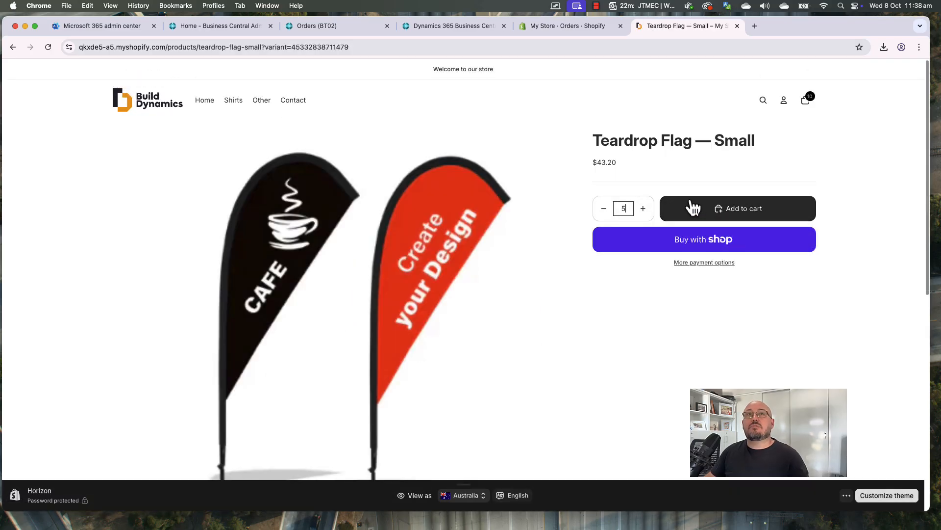
click(697, 210)
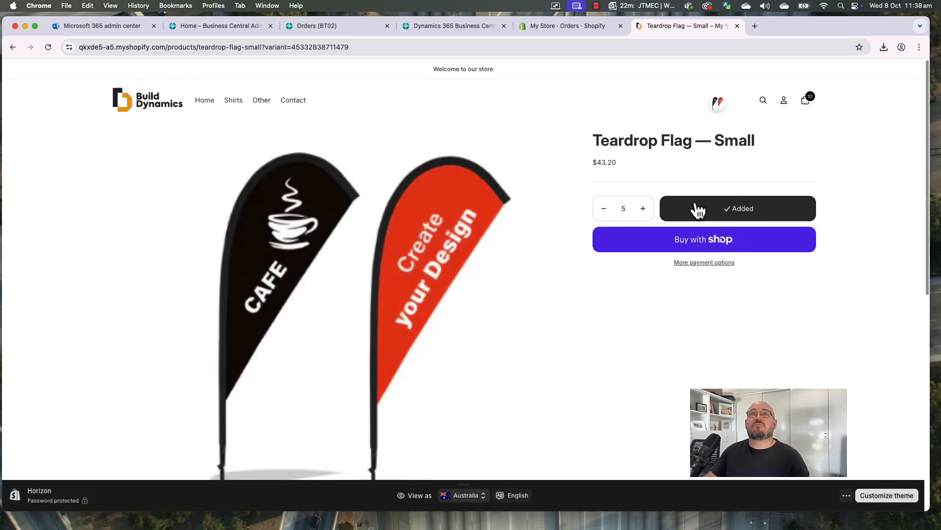
click(807, 103)
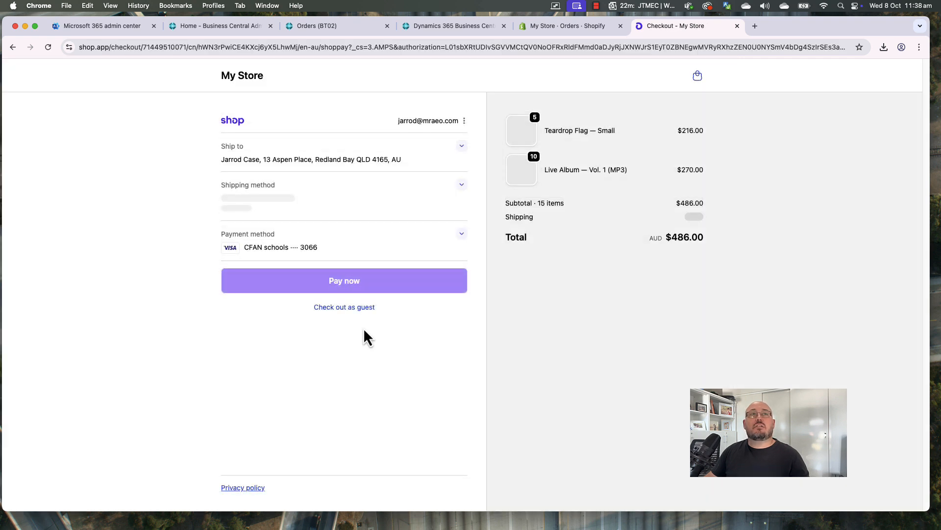
Check out as a guest and replace the contact e-mail with a suggested address
click(465, 122)
click(468, 160)
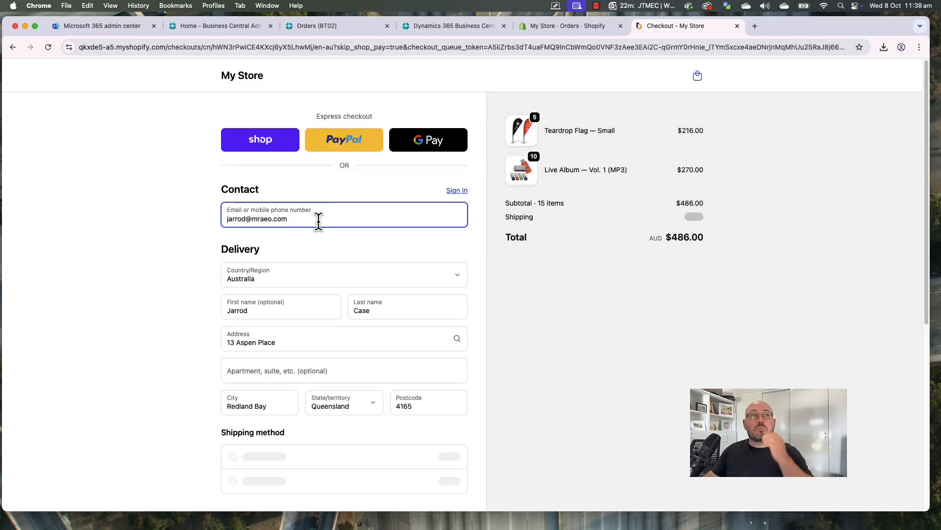
key(super+a)
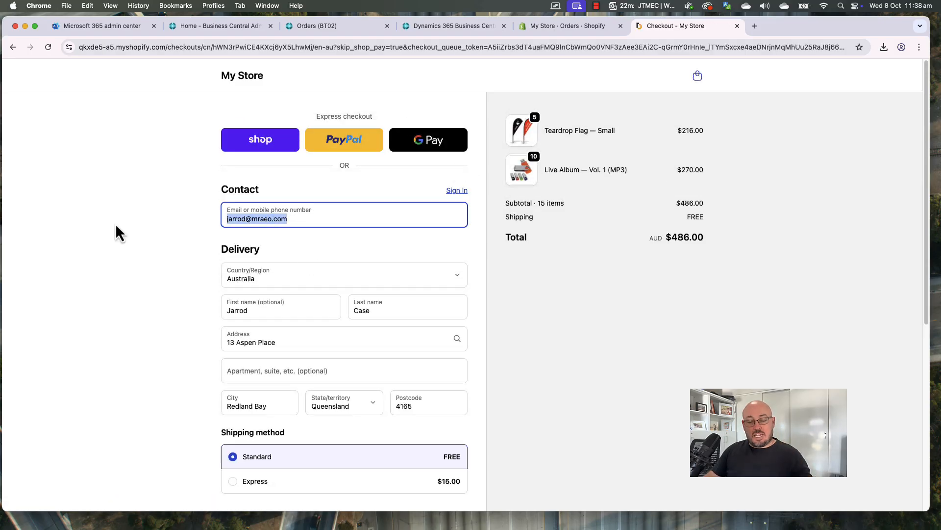
text(ar)
click(322, 243)
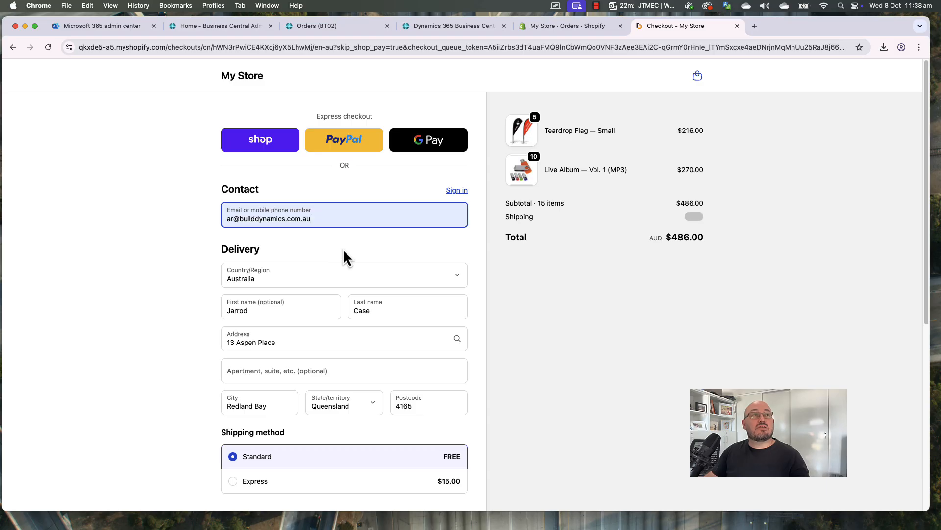
key(Tab)
key(Tab)
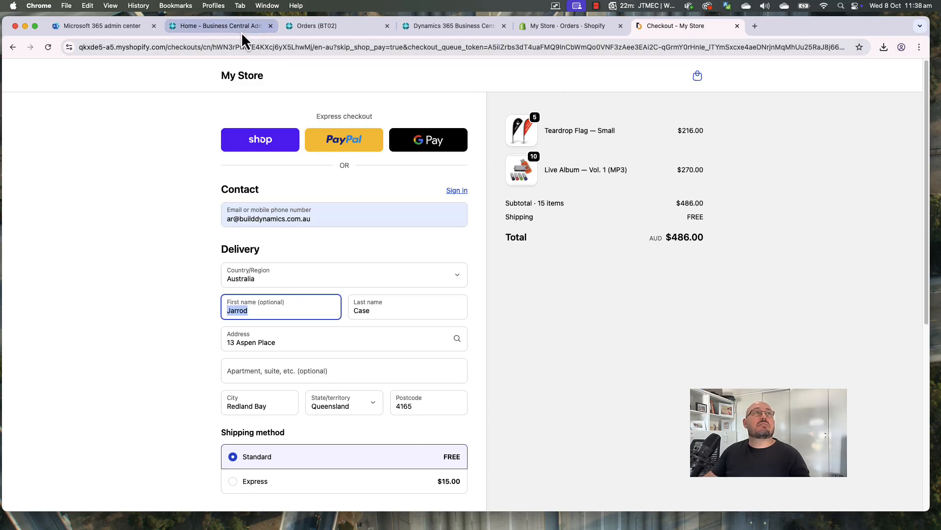
Look up a customer in Business Central's Shopify Customers list, then return to checkout
click(309, 26)
click(152, 119)
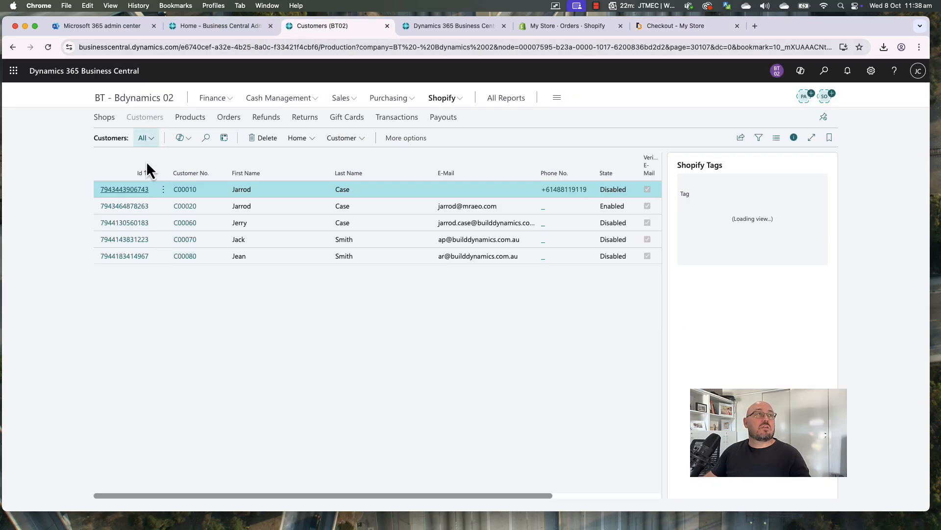
click(273, 258)
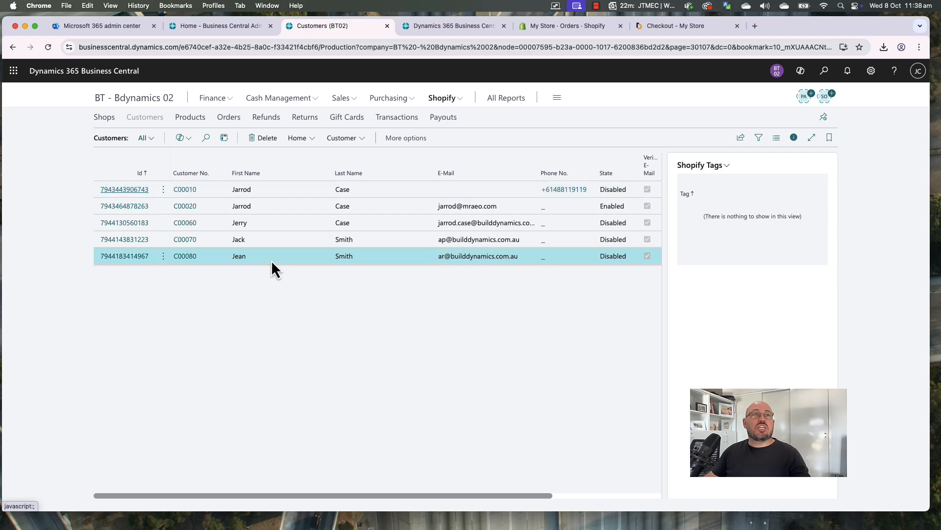
click(604, 30)
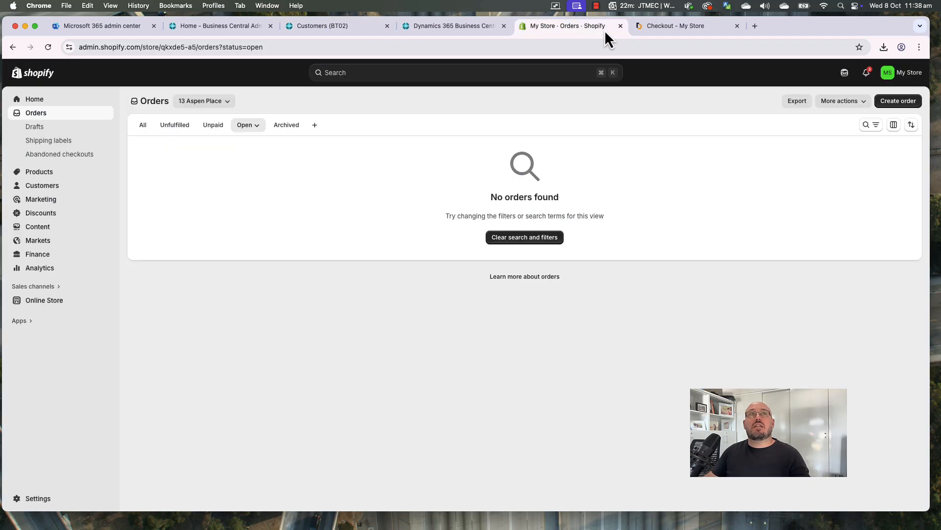
click(671, 27)
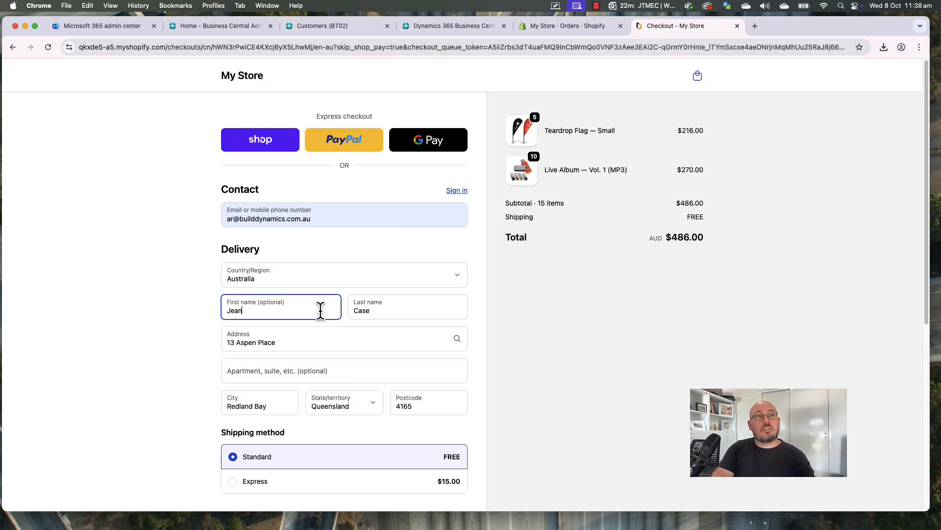
Enter the customer's first and last name and correct the street address
key(Tab)
key(Tab)
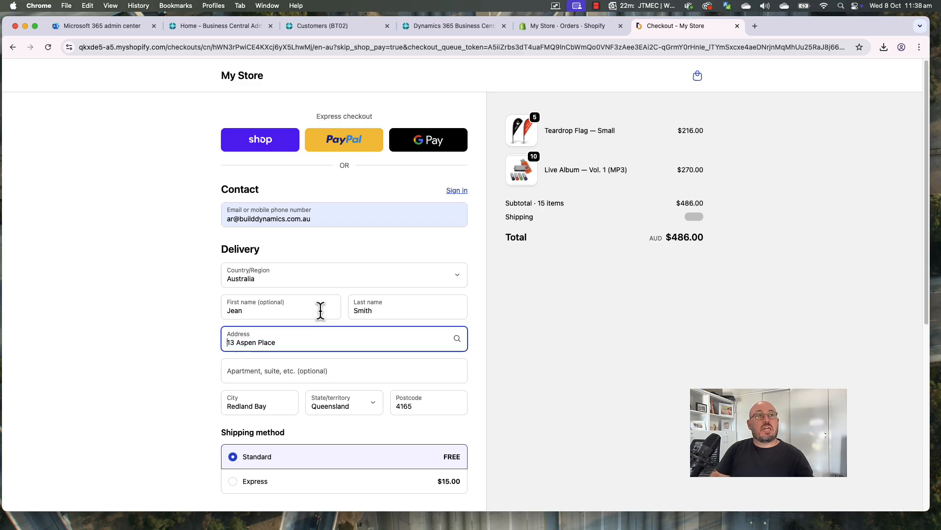
text(1)
key(Tab)
key(Tab)
key(Tab)
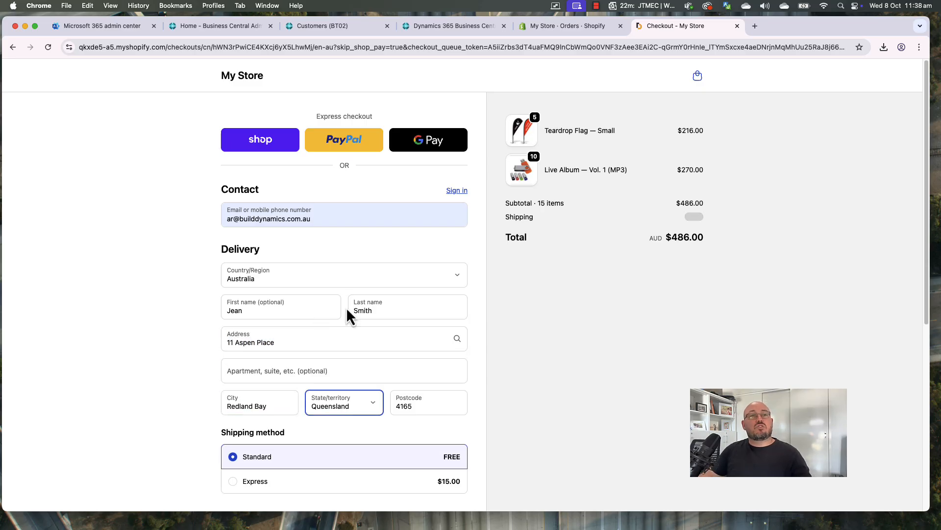
Choose Bank Deposit as the payment method and place the order
scroll(379, 311, down, 5)
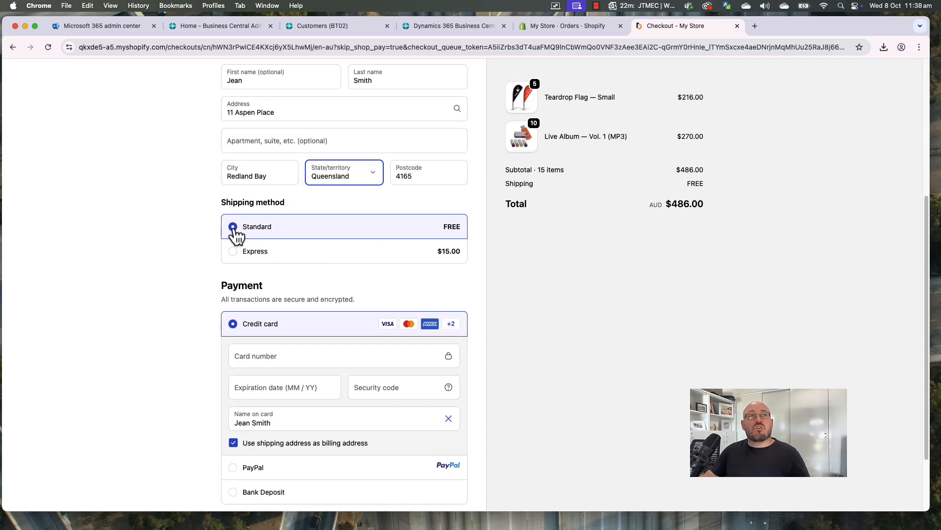
click(177, 257)
scroll(295, 327, down, 3)
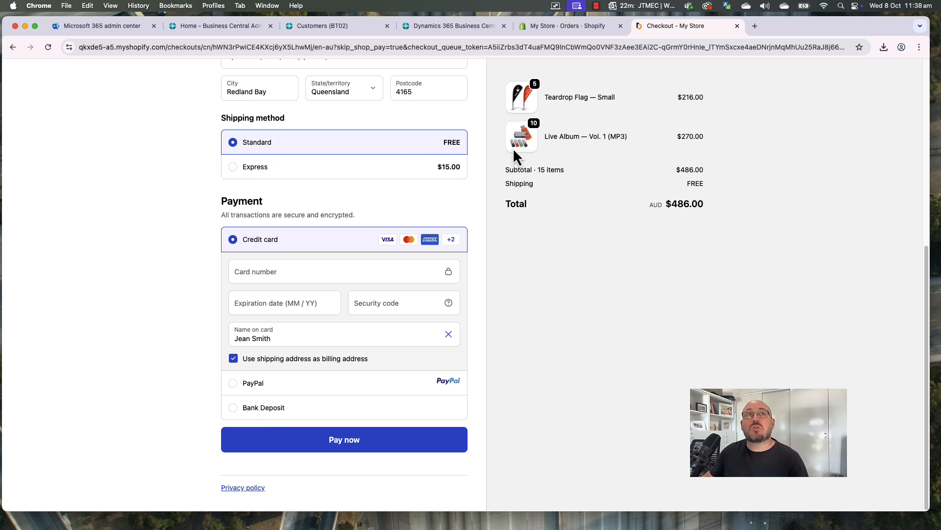
click(271, 413)
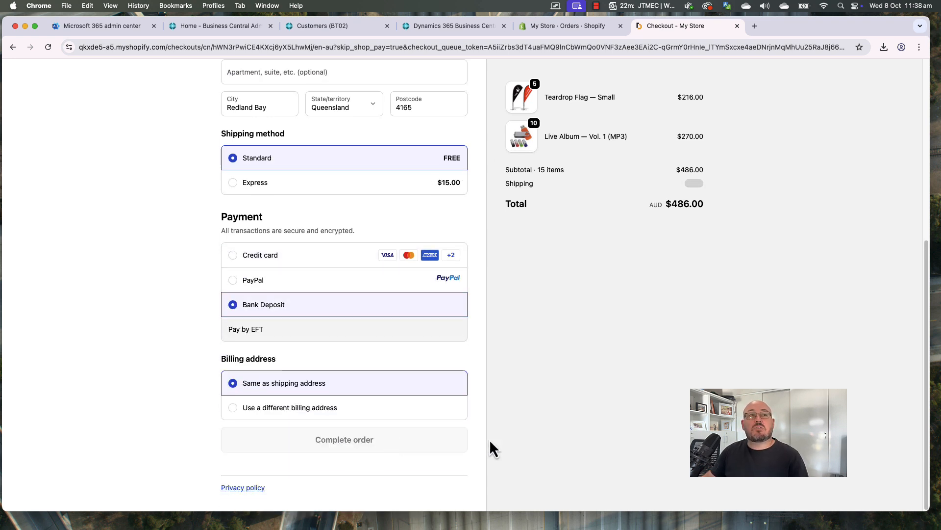
click(361, 445)
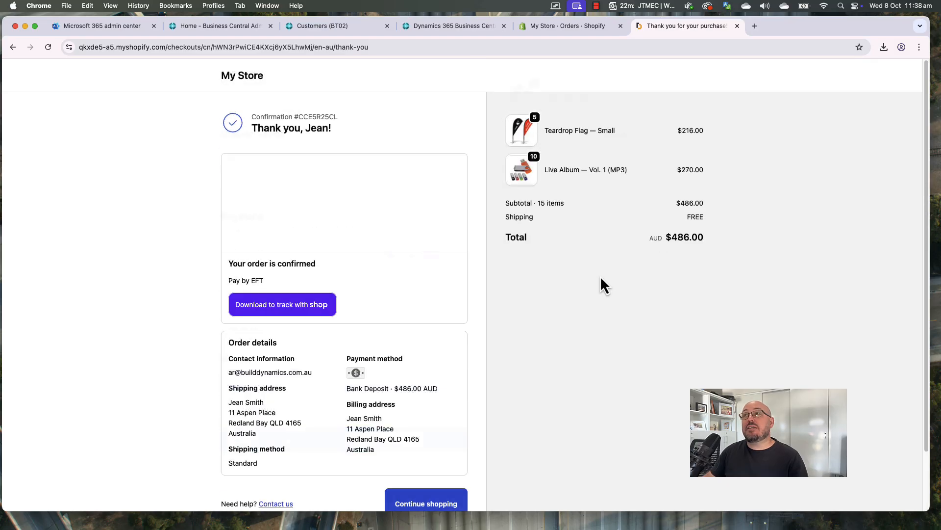
Reload Shopify admin orders until #1009 appears, open it, then return to Business Central customers
click(568, 27)
click(560, 46)
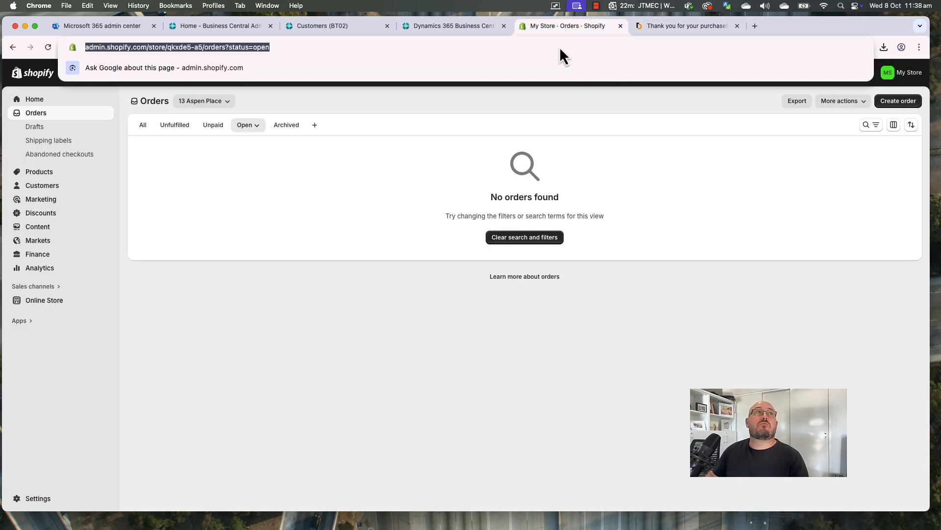
key(Return)
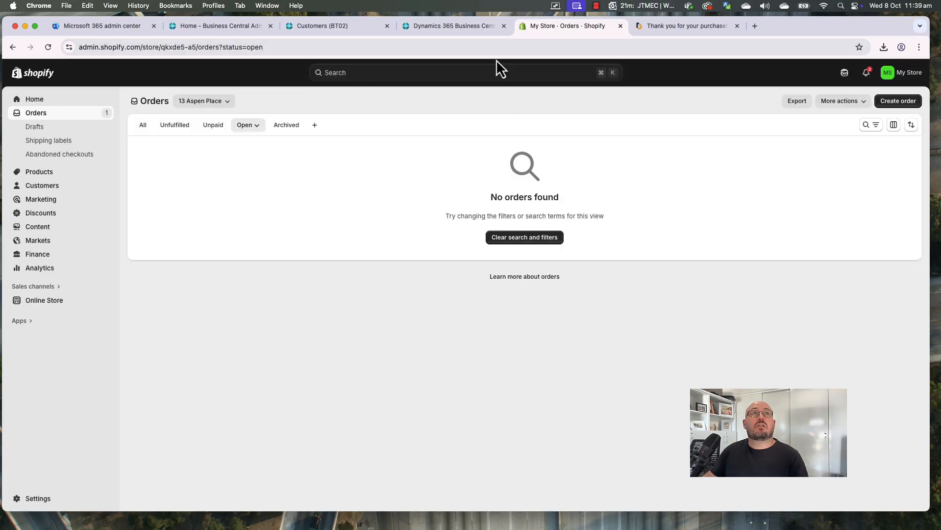
click(554, 52)
key(Return)
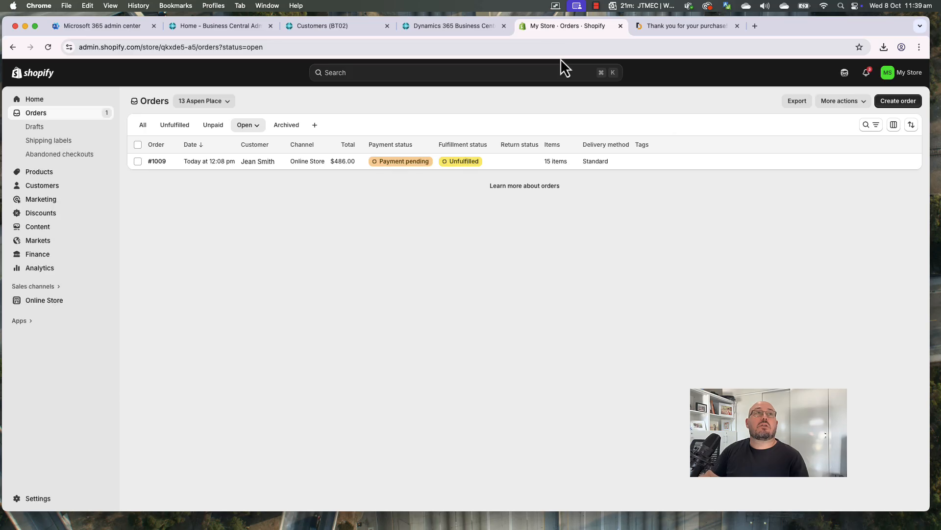
click(157, 162)
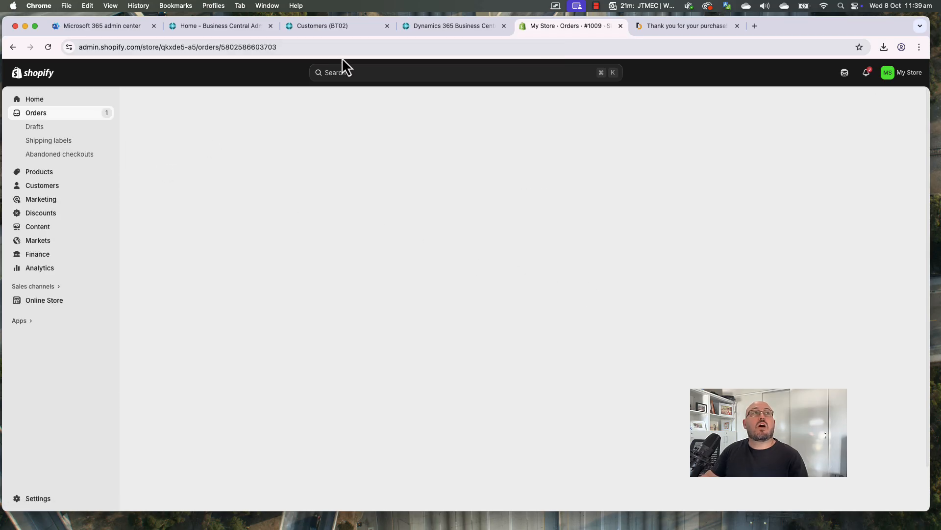
click(336, 27)
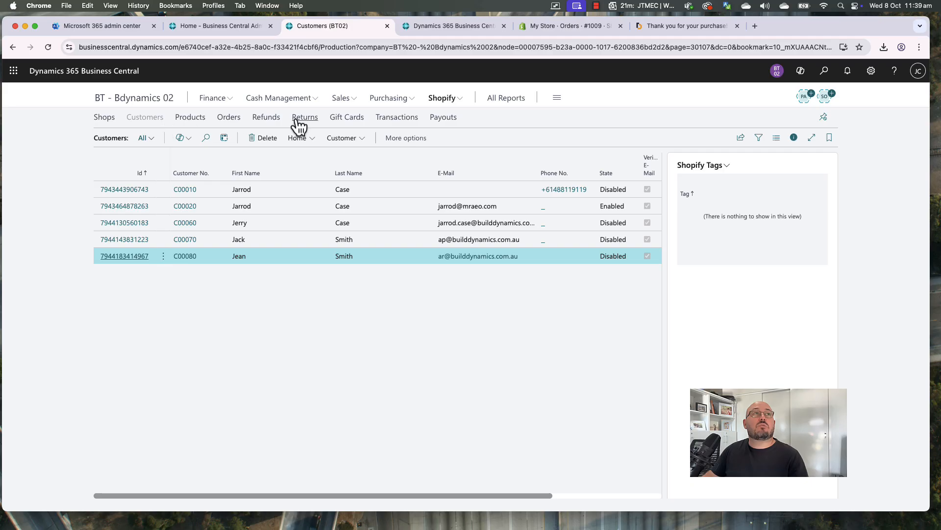
Mark Shopify order #1009 as paid from its Business Central order card
click(226, 118)
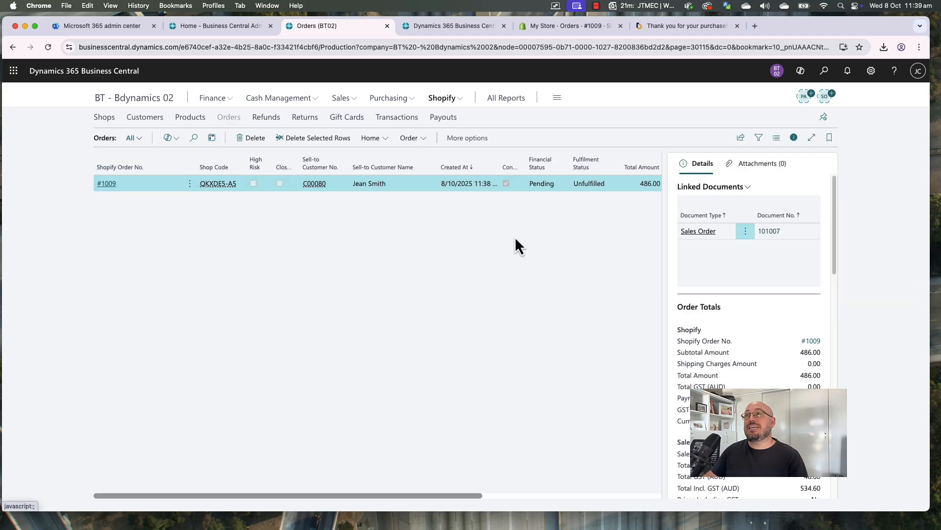
click(373, 139)
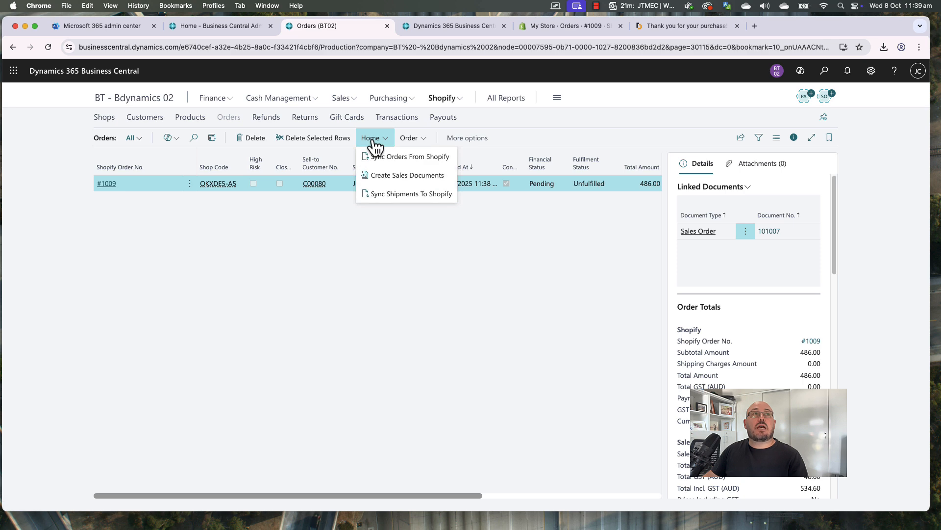
click(412, 140)
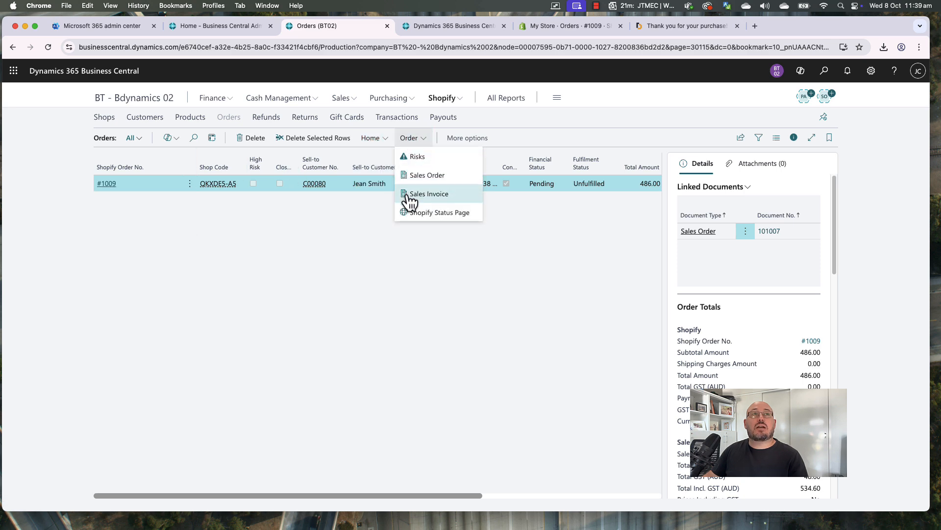
click(148, 207)
click(109, 187)
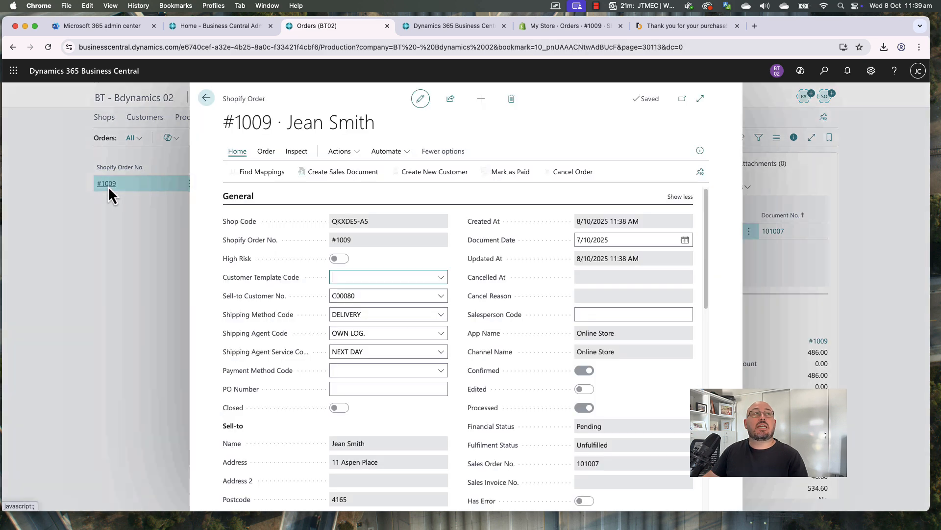
click(508, 181)
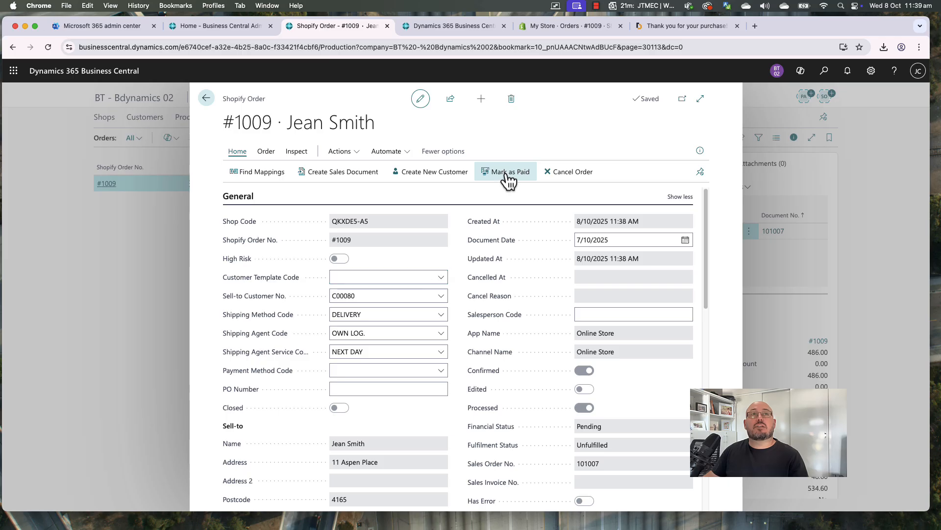
click(564, 321)
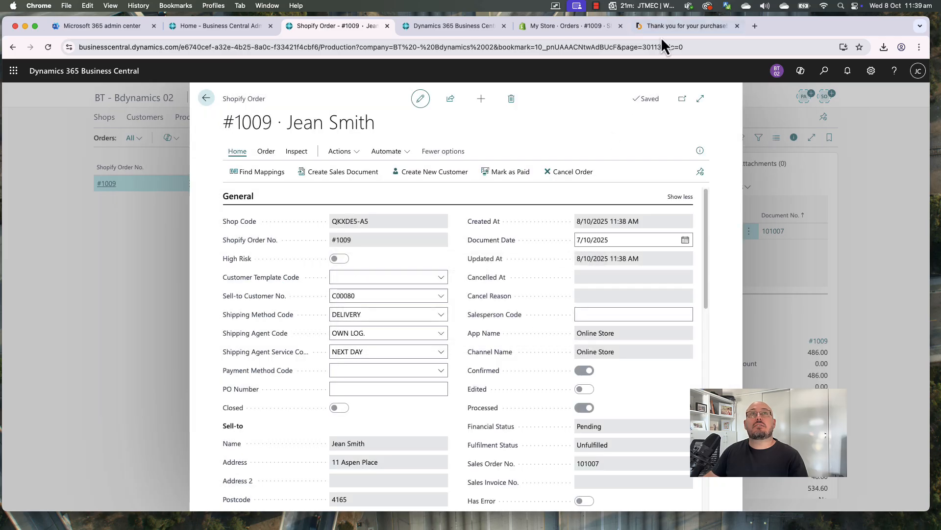
Reload order #1009 in Shopify Admin to check its payment status
click(593, 28)
click(582, 46)
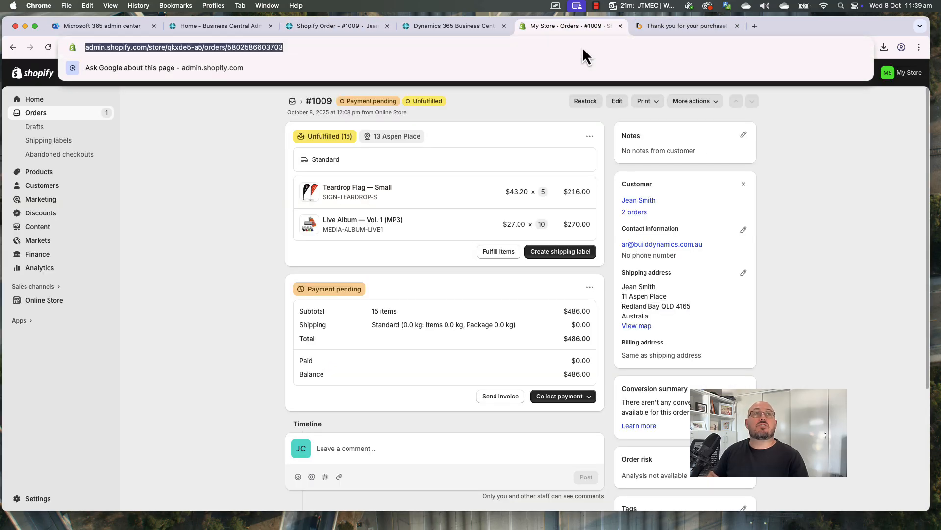
key(Return)
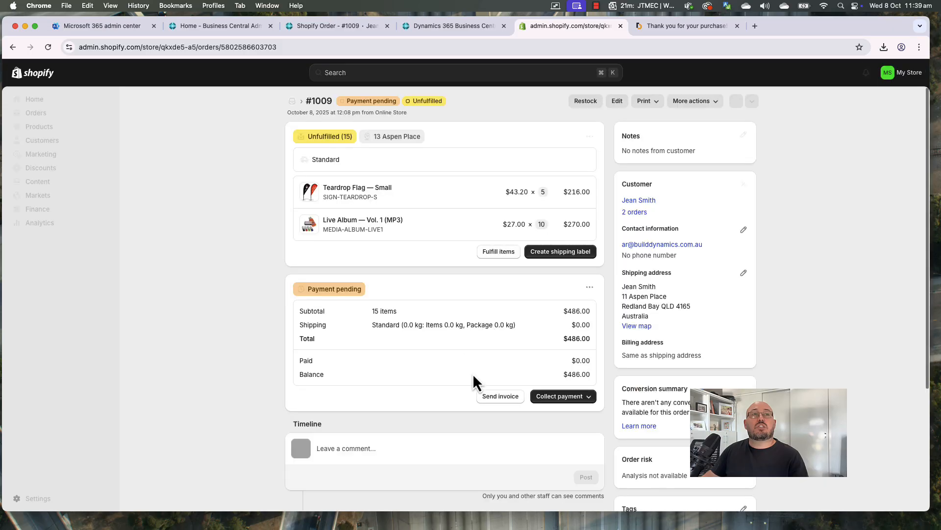
Close the Shopify order card and open sales order 101007 from the Sales Orders list
click(444, 28)
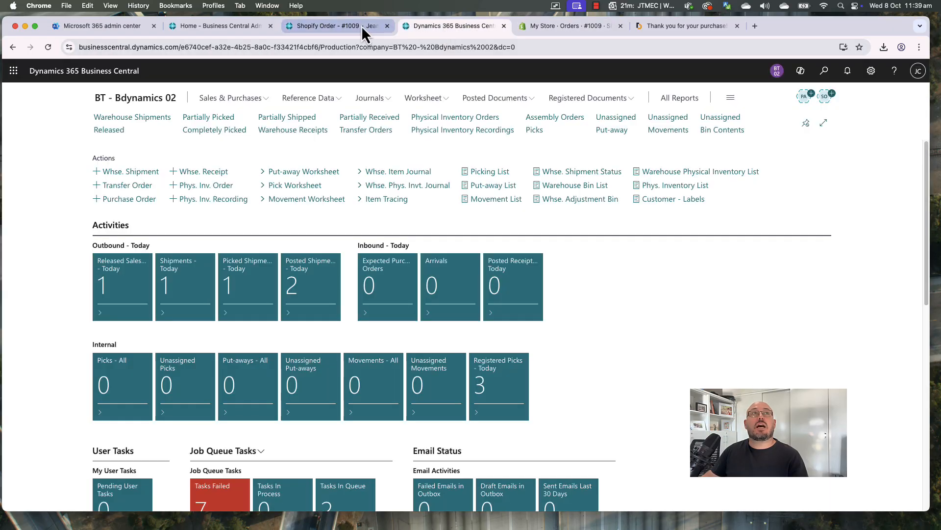
click(361, 25)
click(203, 100)
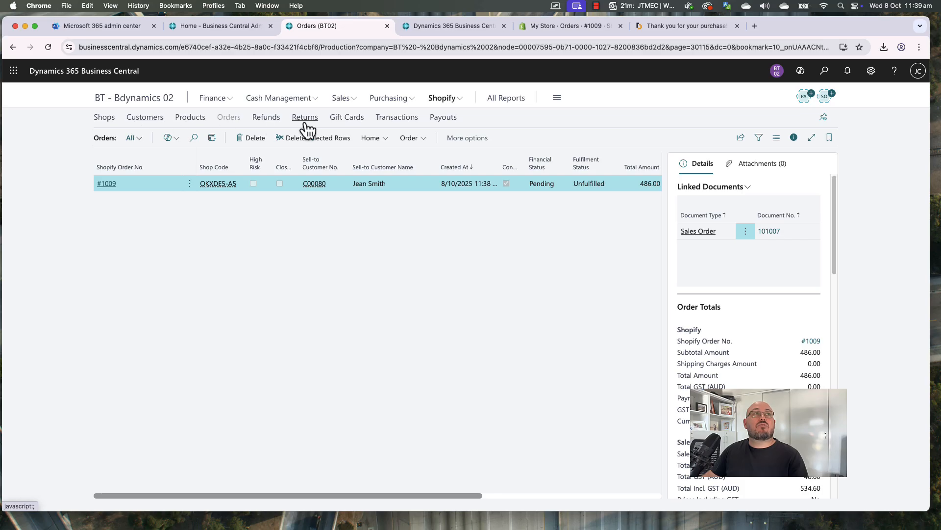
click(340, 98)
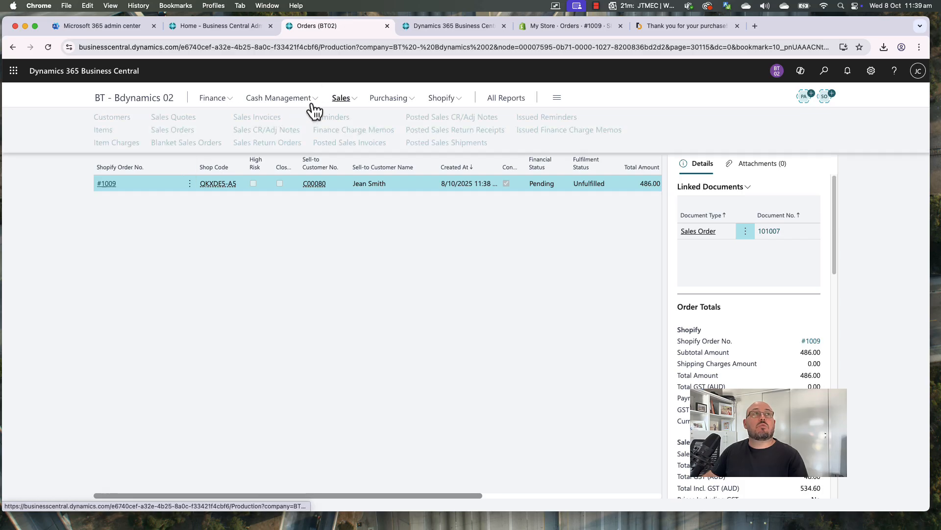
click(173, 131)
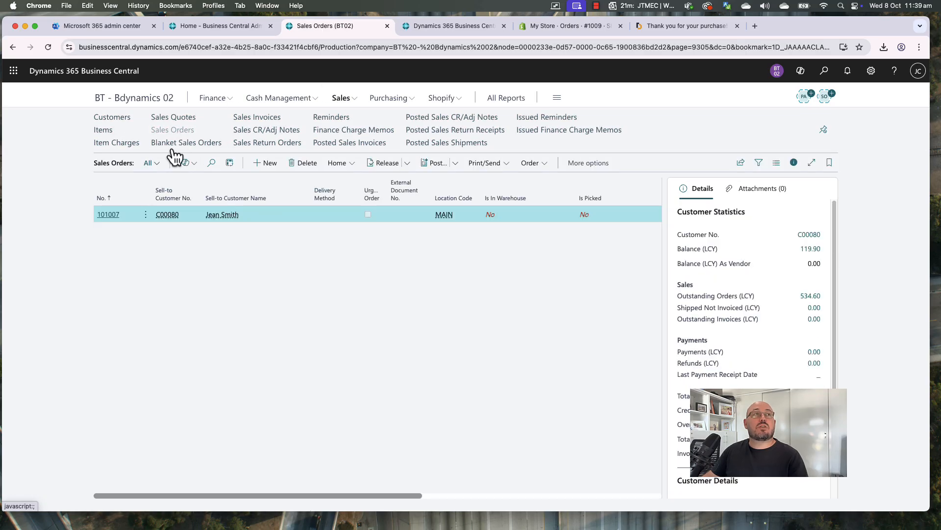
click(109, 215)
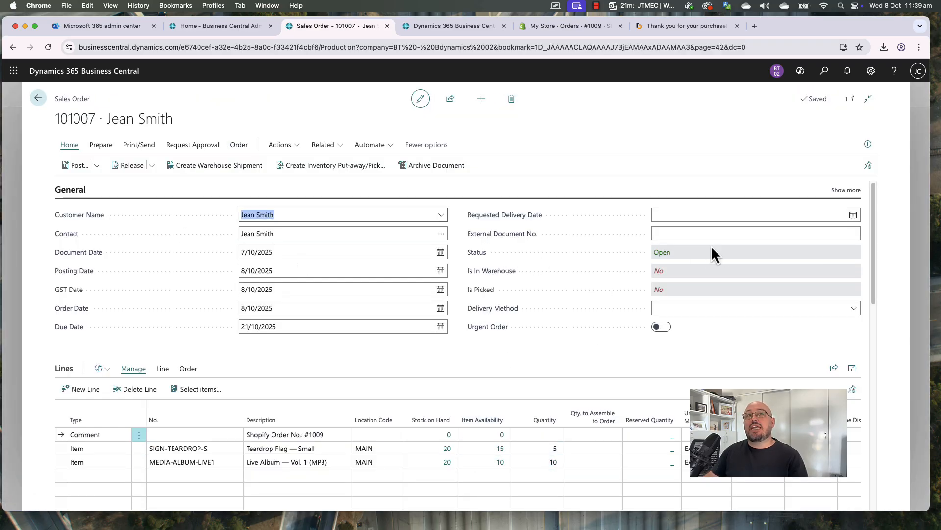
Release sales order 101007 for warehouse processing
click(560, 349)
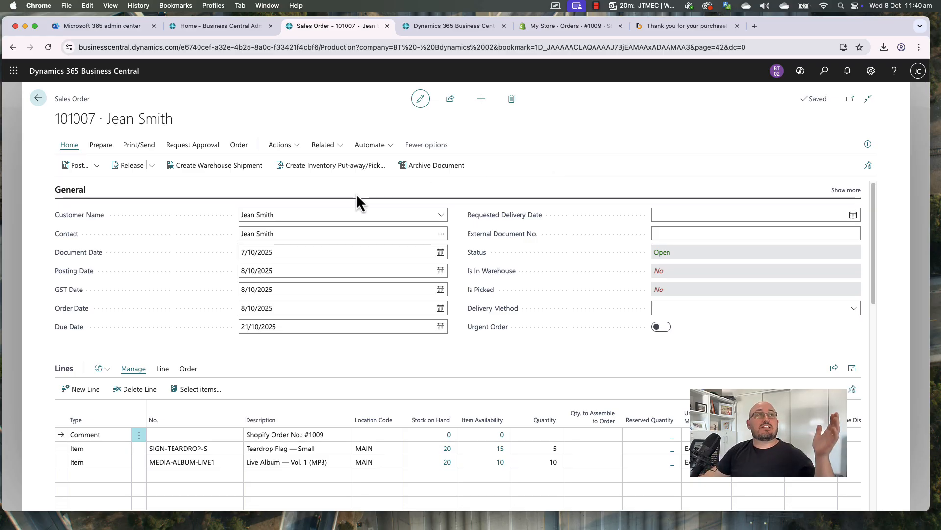
click(131, 170)
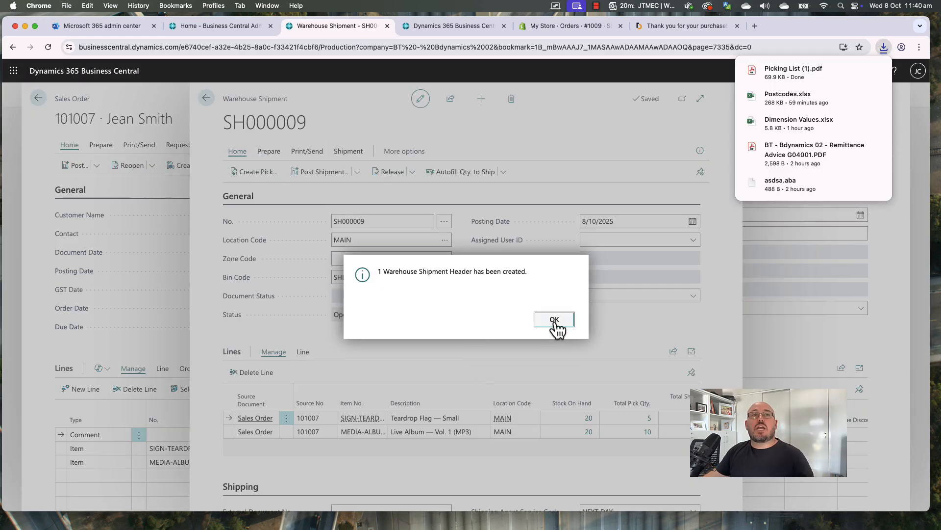
Review the downloaded picking list PDF for order 101007, then return to the warehouse role centre
click(792, 72)
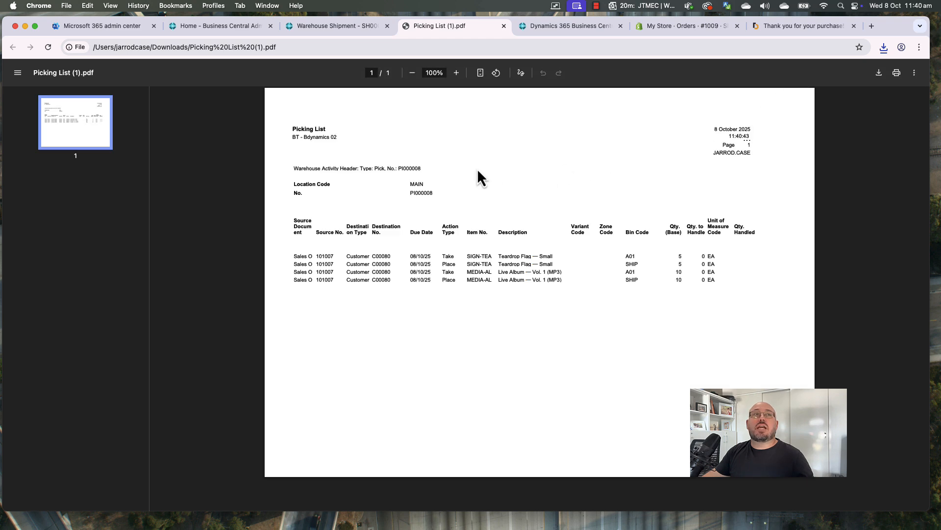
click(331, 27)
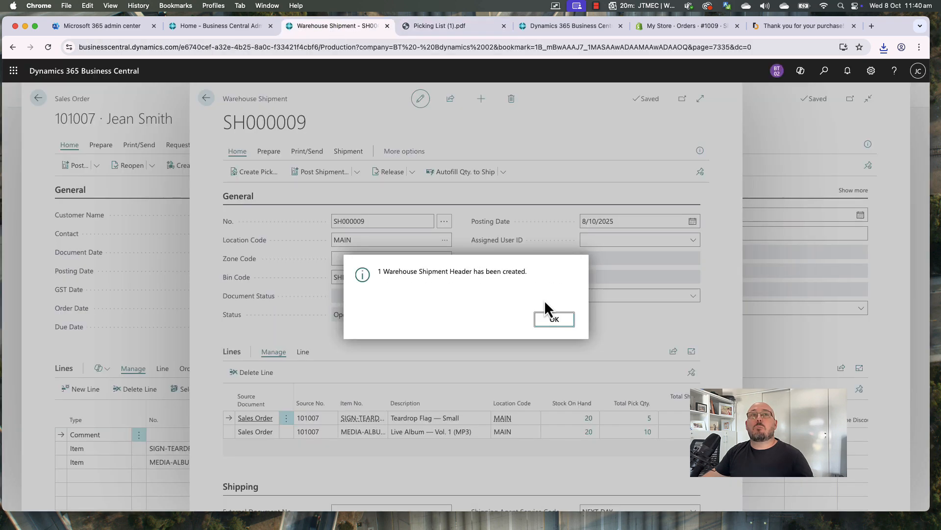
click(550, 29)
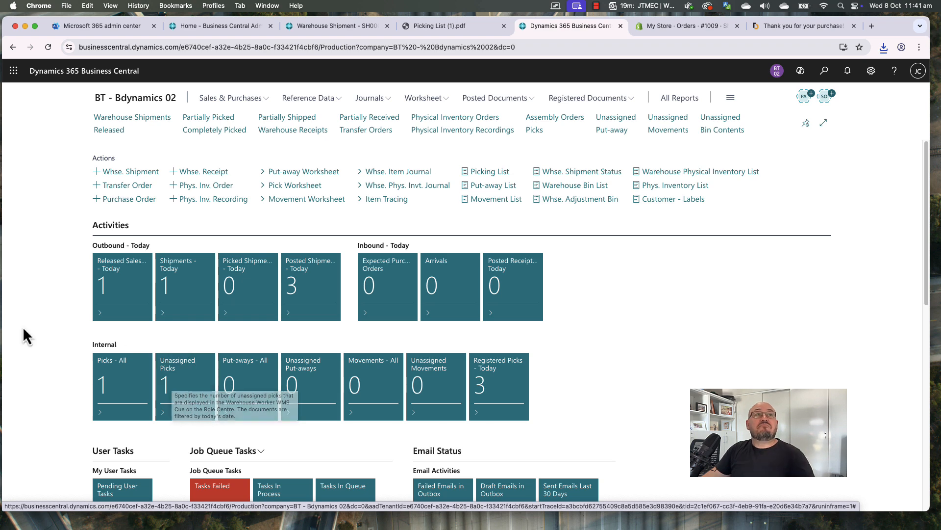
Open today's released sales orders and review the lines of order 101007
click(122, 289)
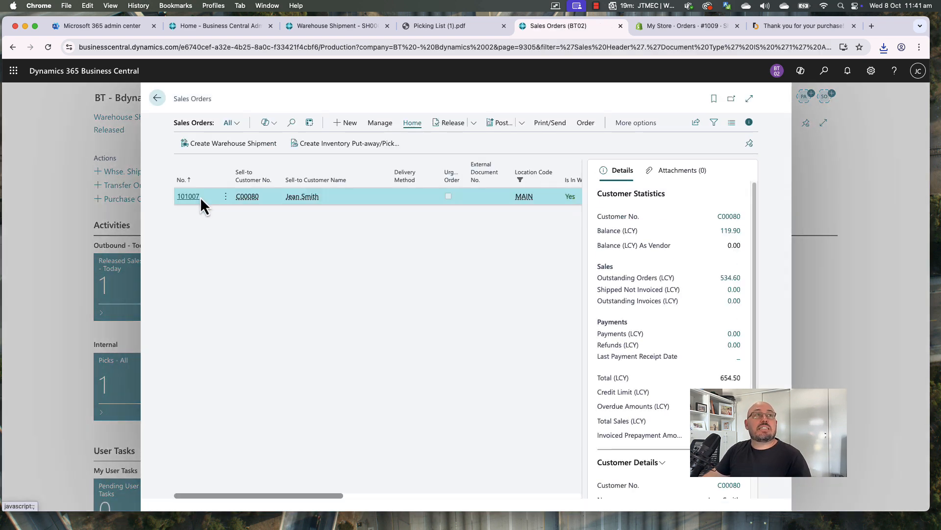
click(189, 196)
scroll(420, 378, down, 1)
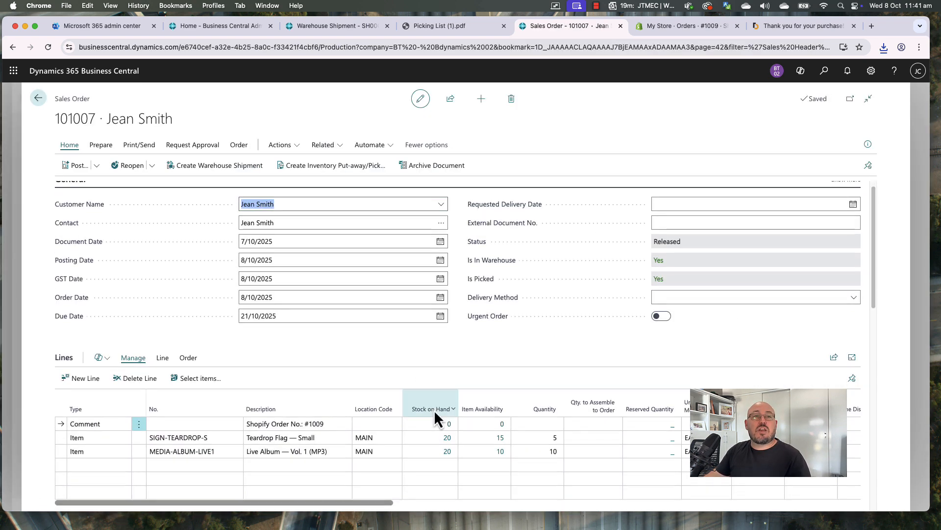
scroll(363, 461, down, 2)
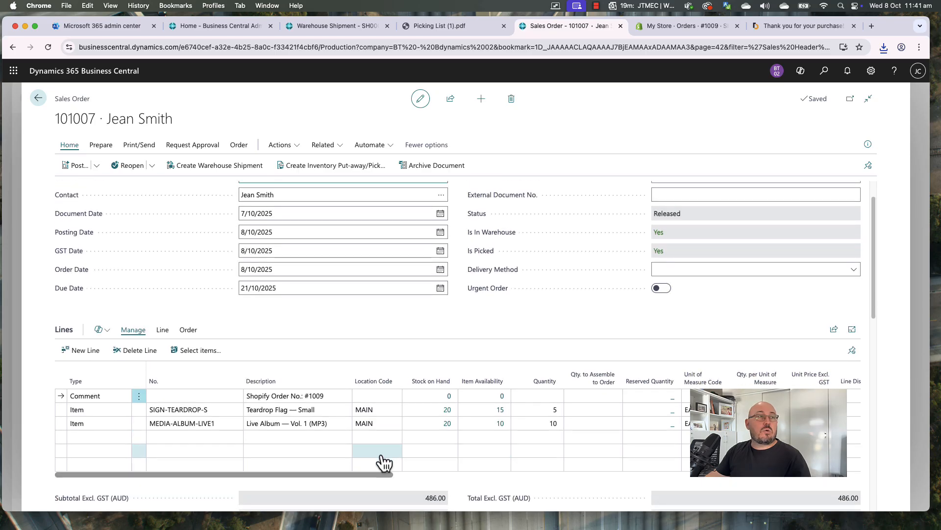
scroll(351, 474, right, 5)
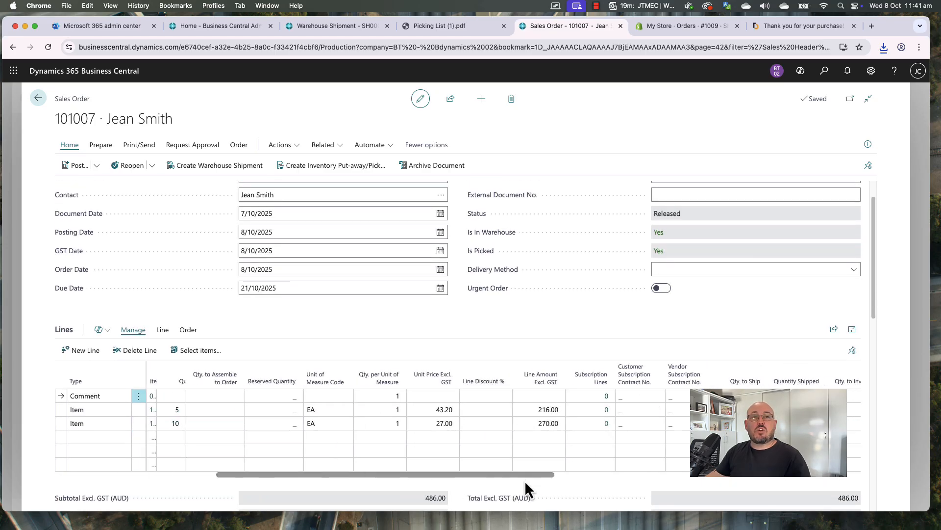
scroll(456, 477, left, 5)
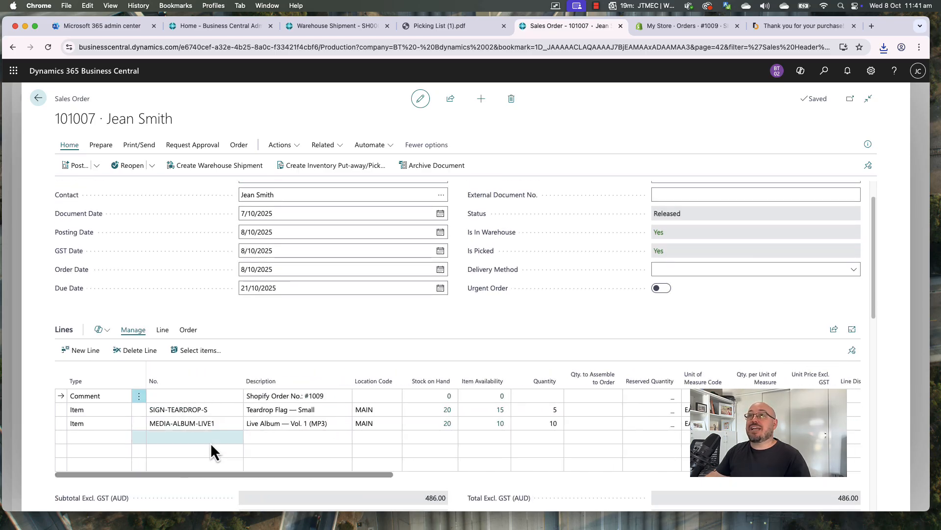
click(38, 99)
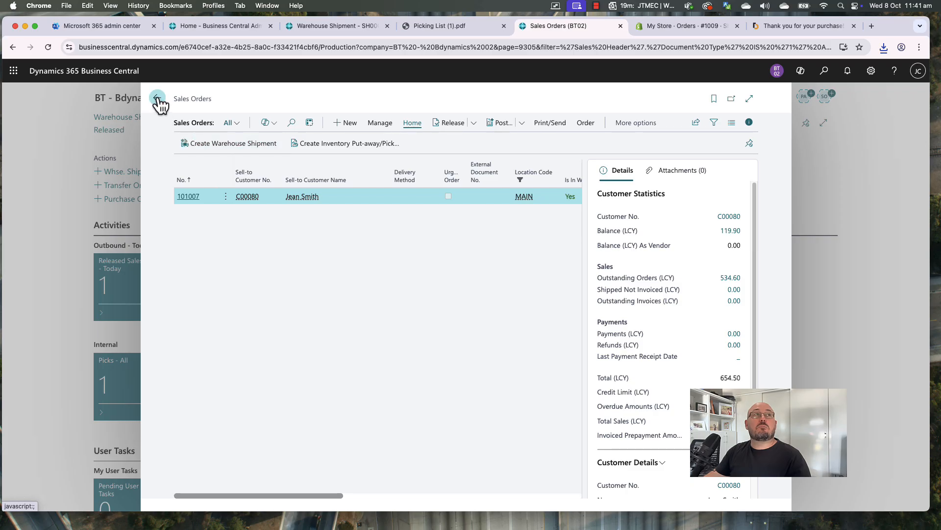
Go back to the Role Centre and reopen order 101007 from Released Sales Orders - Today
click(157, 99)
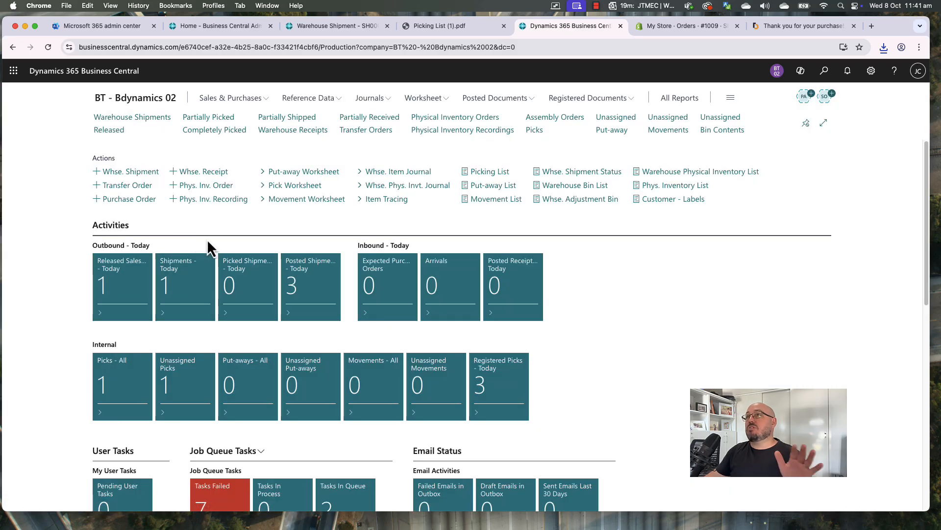
click(121, 293)
click(191, 197)
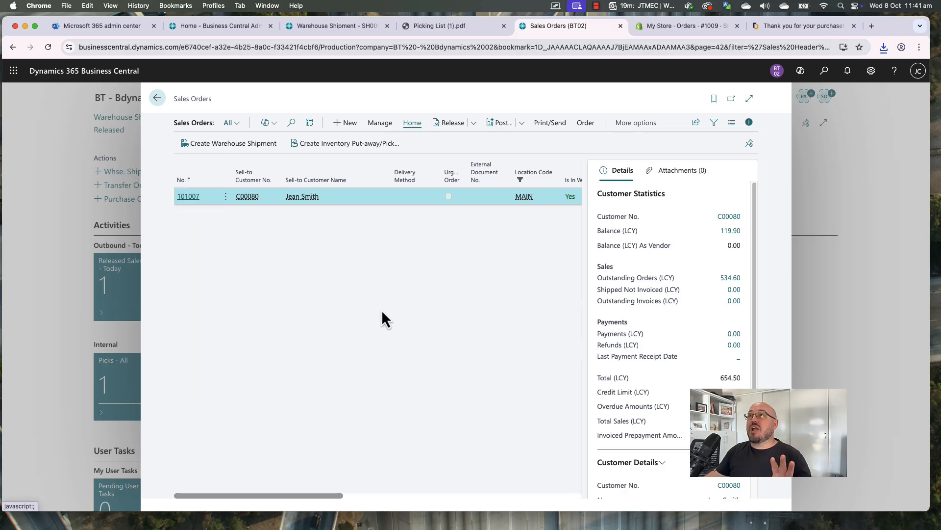
Replace the order's Package Tracking No. with rKMELKM345 and close back to the Role Centre
scroll(330, 333, down, 15)
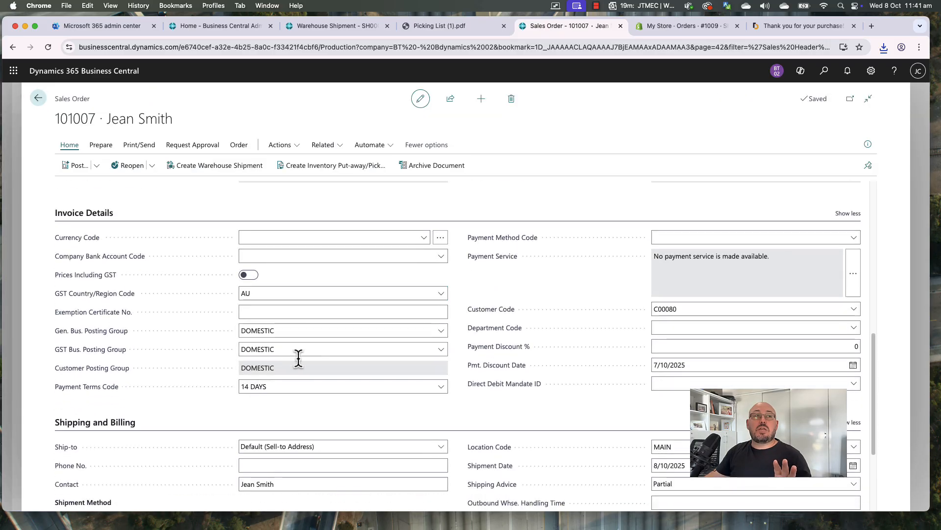
click(265, 436)
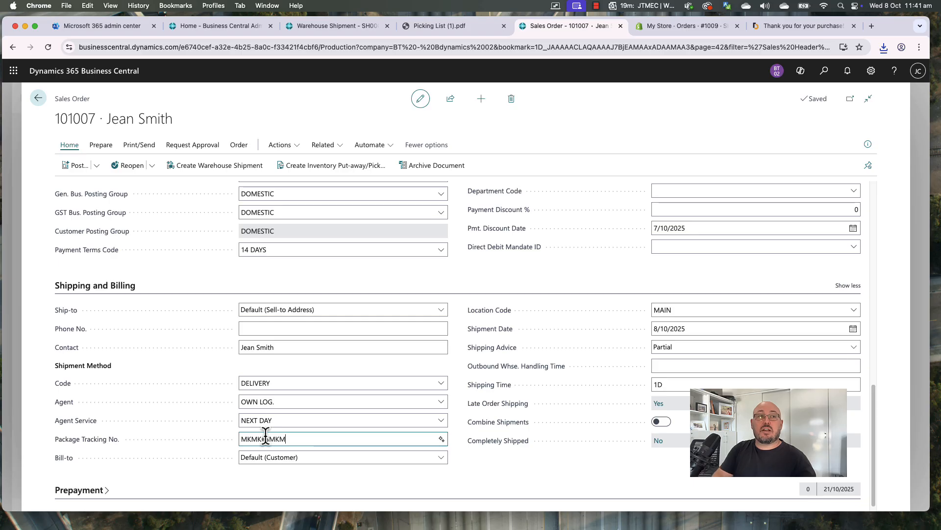
triple_click(266, 436)
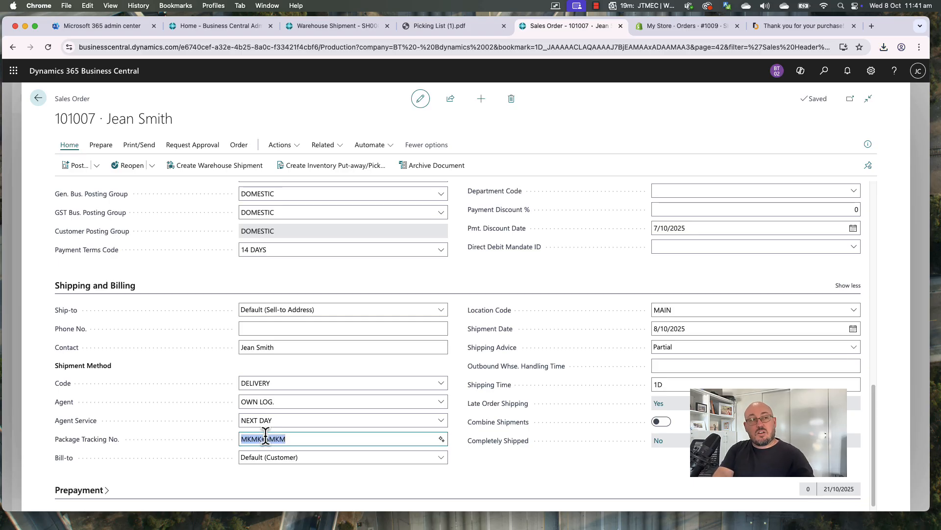
text(rKMELKM345)
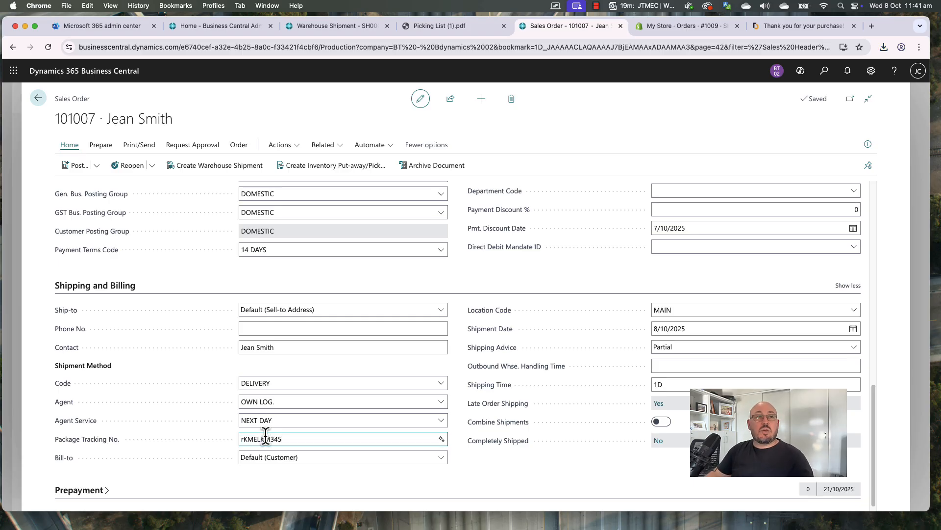
click(282, 281)
key(Escape)
key(Escape)
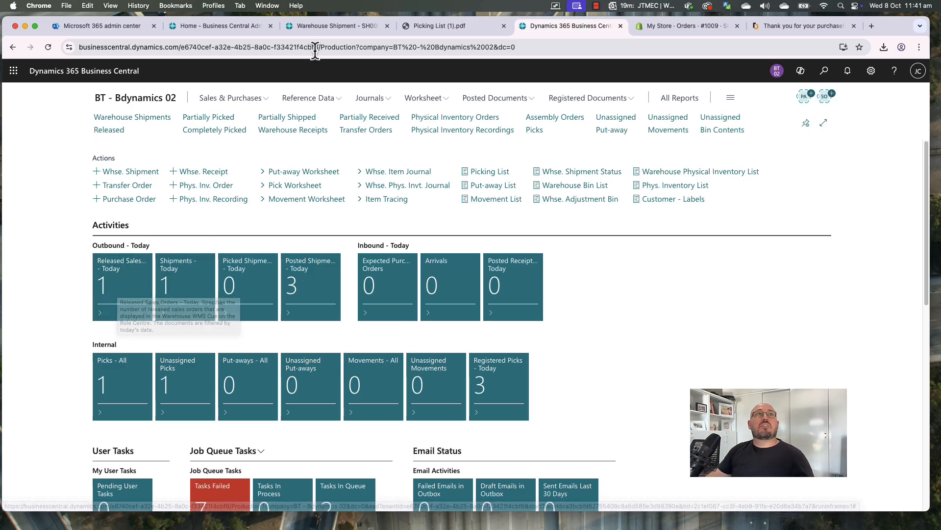
Autofill quantities to handle on pick PI000008 for shipment SH000009 and register the pick
click(329, 31)
click(554, 319)
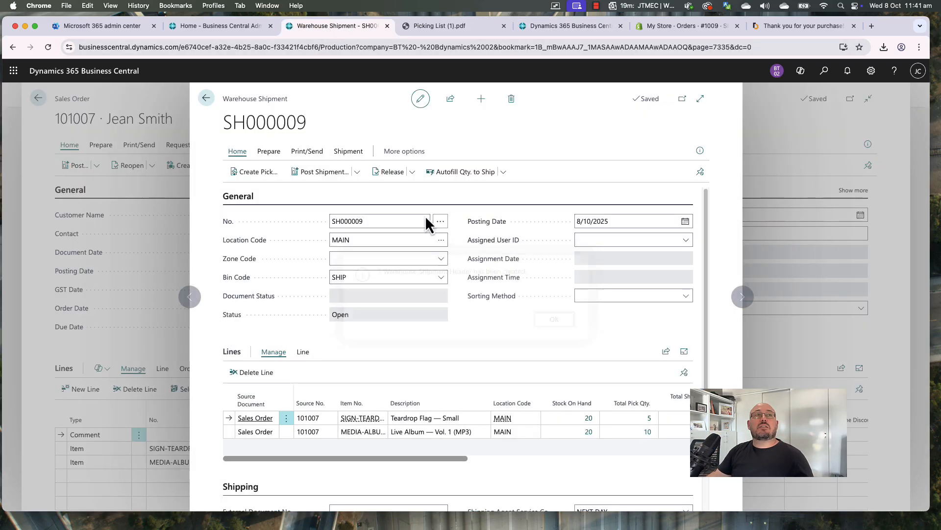
click(349, 151)
click(420, 172)
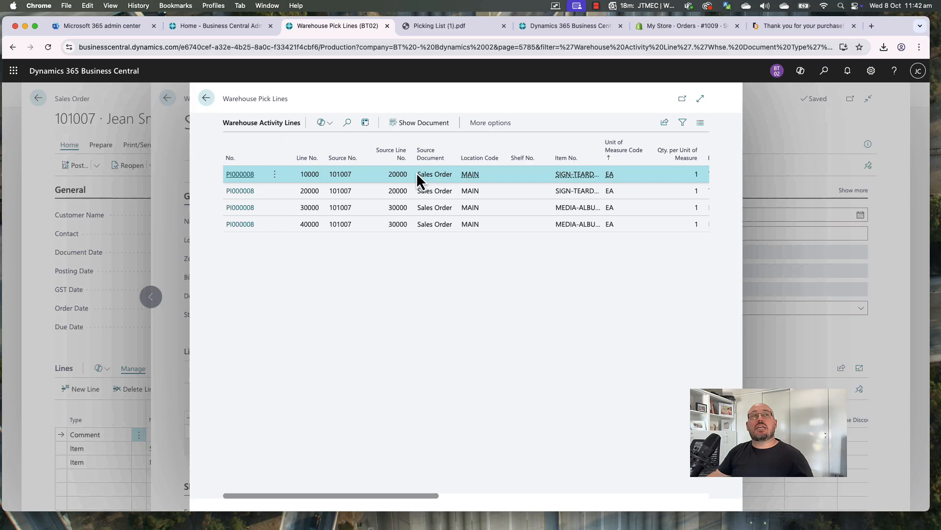
click(420, 124)
click(192, 166)
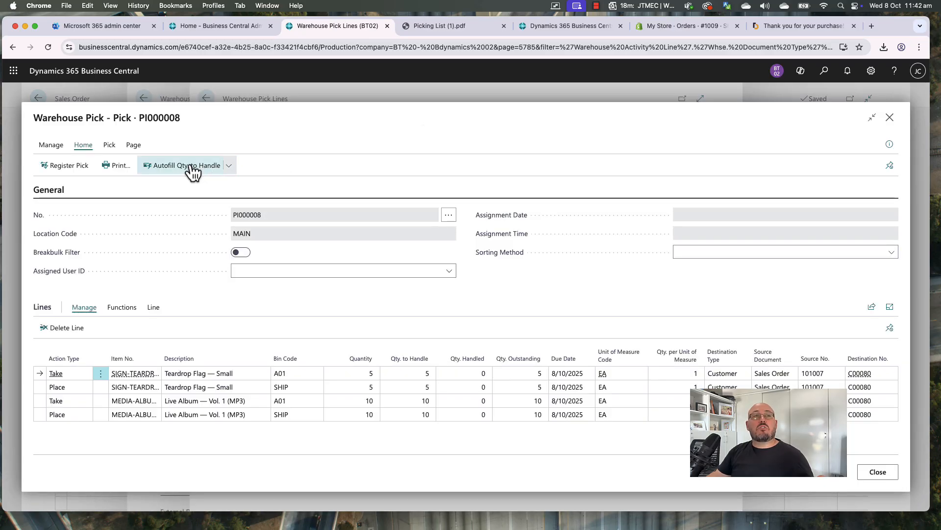
click(59, 167)
click(510, 321)
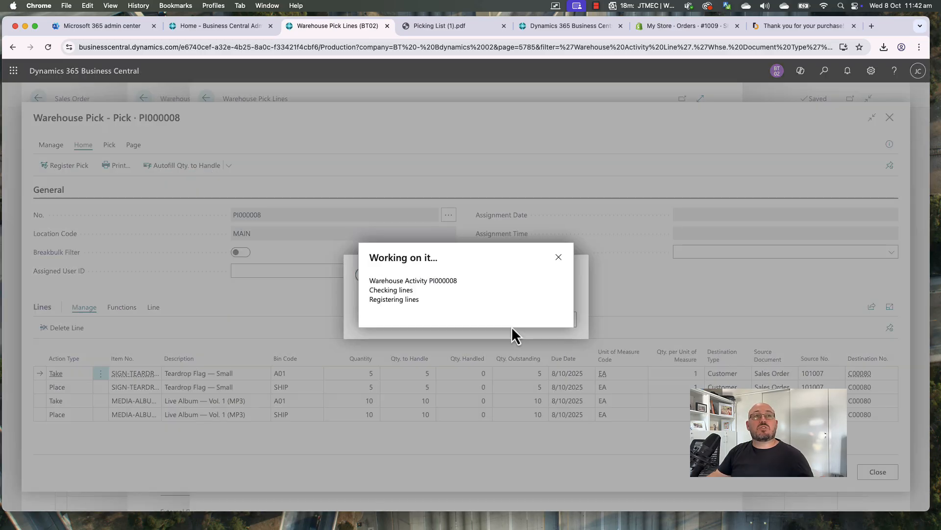
key(Escape)
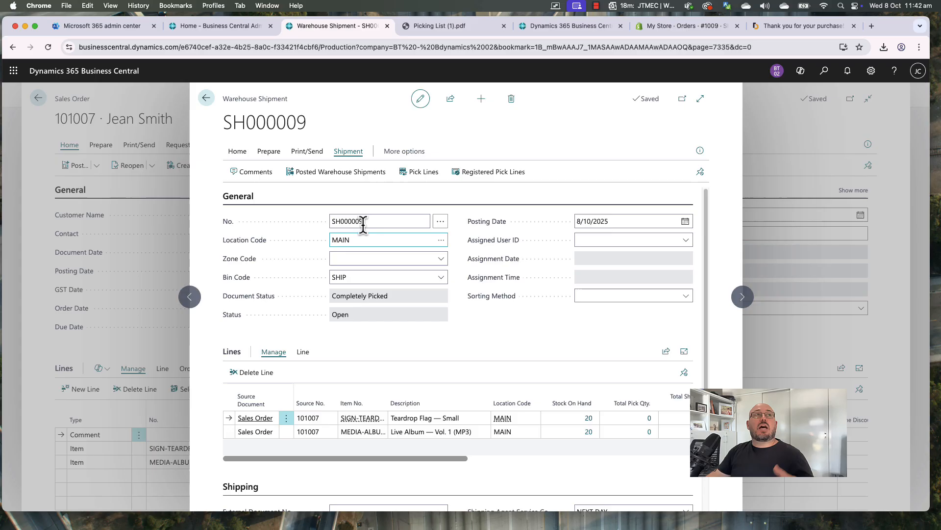
Post warehouse shipment SH000009 with the Ship and Invoice option
click(239, 153)
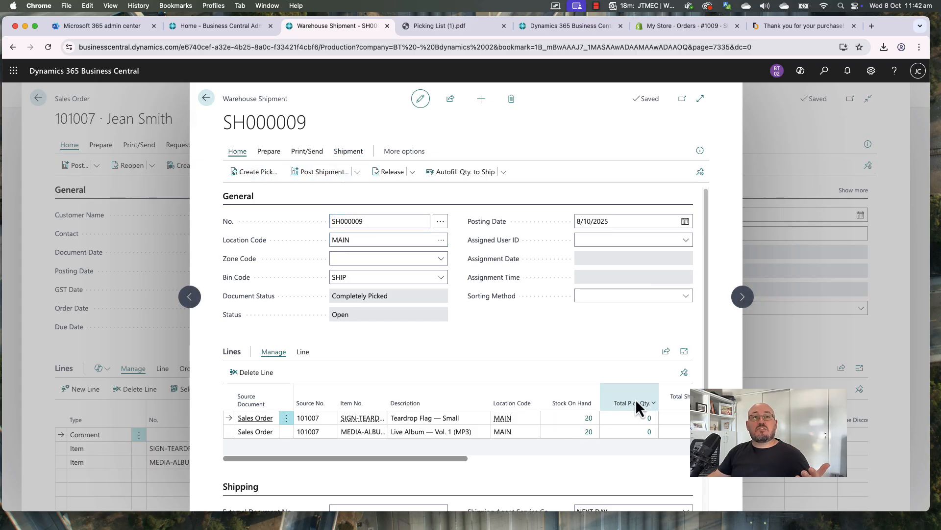
drag(456, 463, 555, 463)
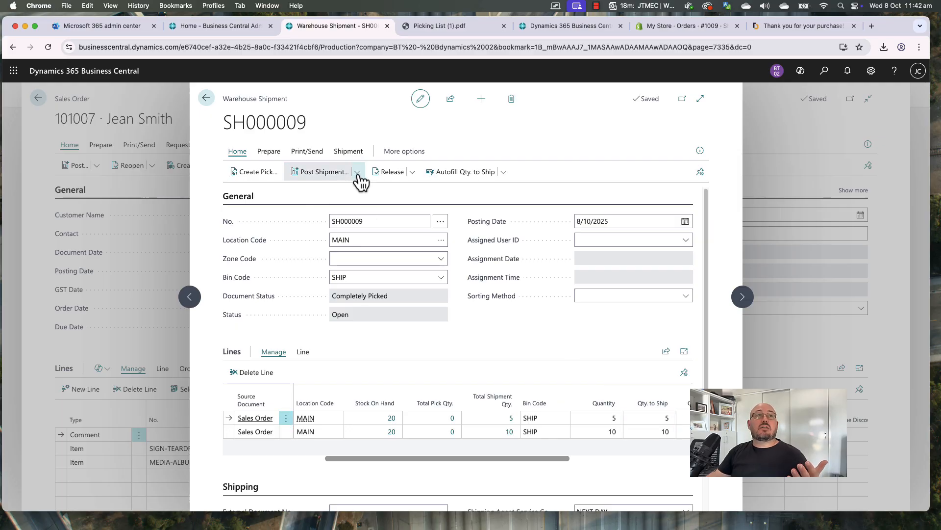
click(323, 172)
click(418, 290)
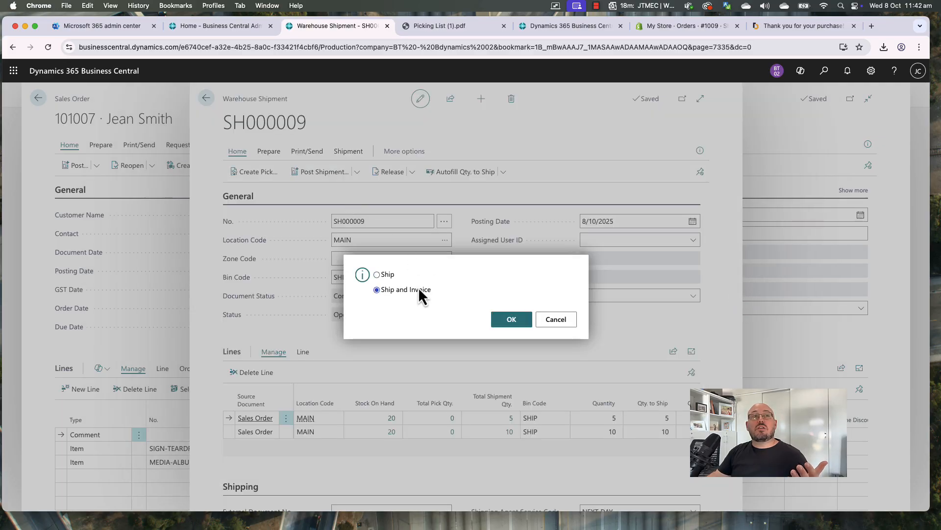
click(512, 319)
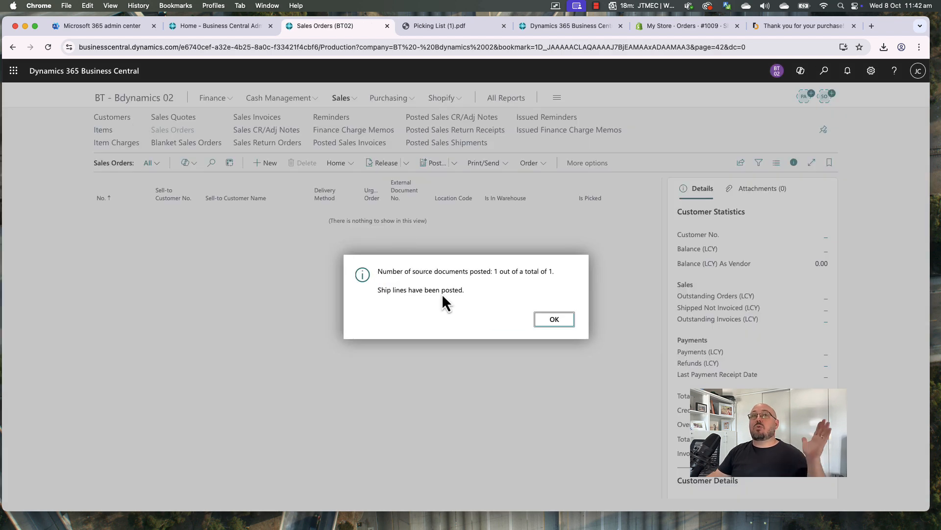
Run Sync Shipments To Shopify from the Shopify Orders list, then check order #1009 in Shopify Admin
click(556, 324)
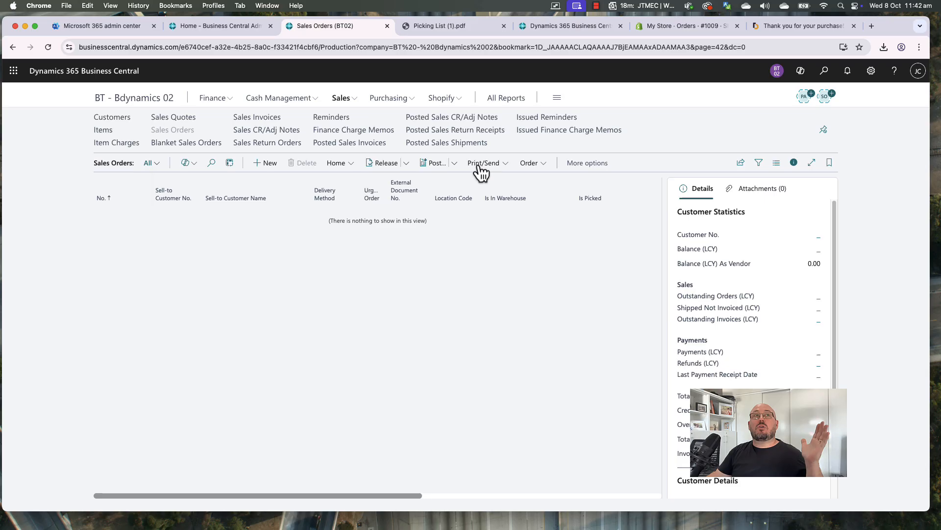
click(443, 100)
click(233, 120)
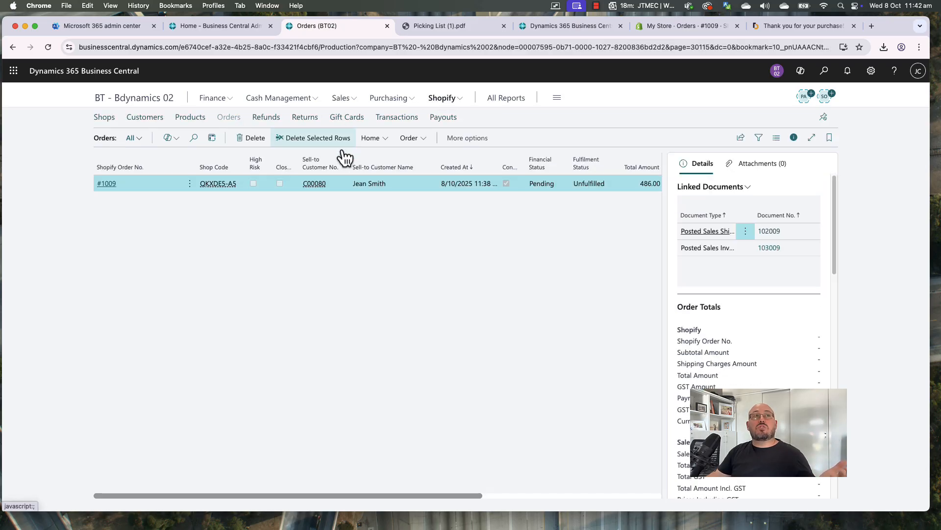
click(378, 142)
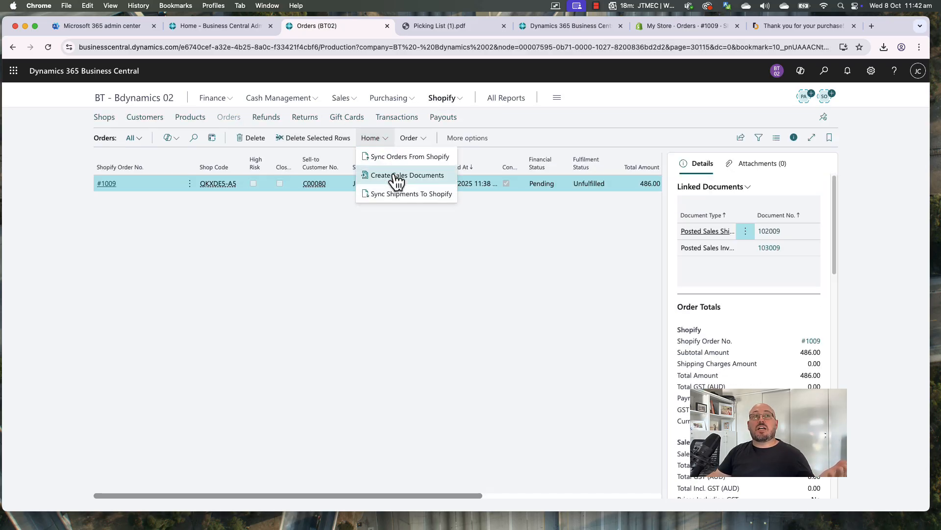
click(396, 195)
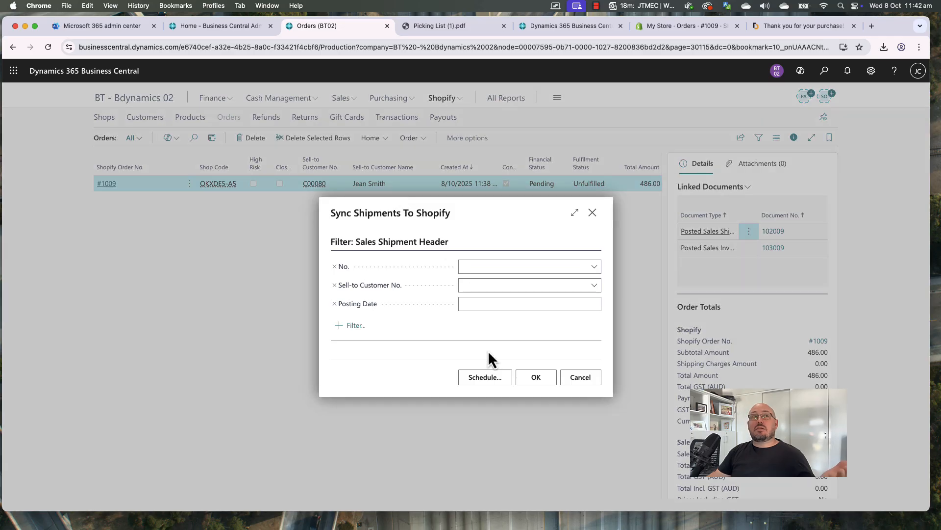
click(536, 376)
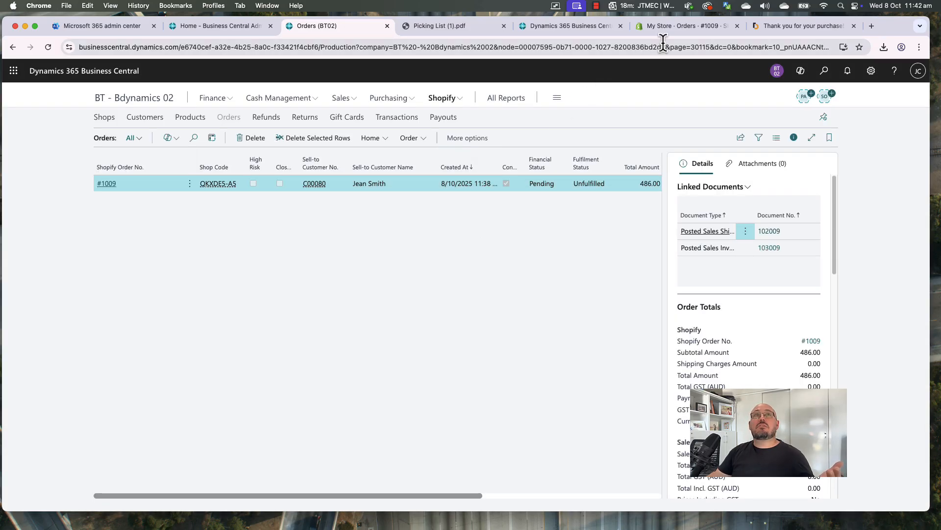
click(681, 30)
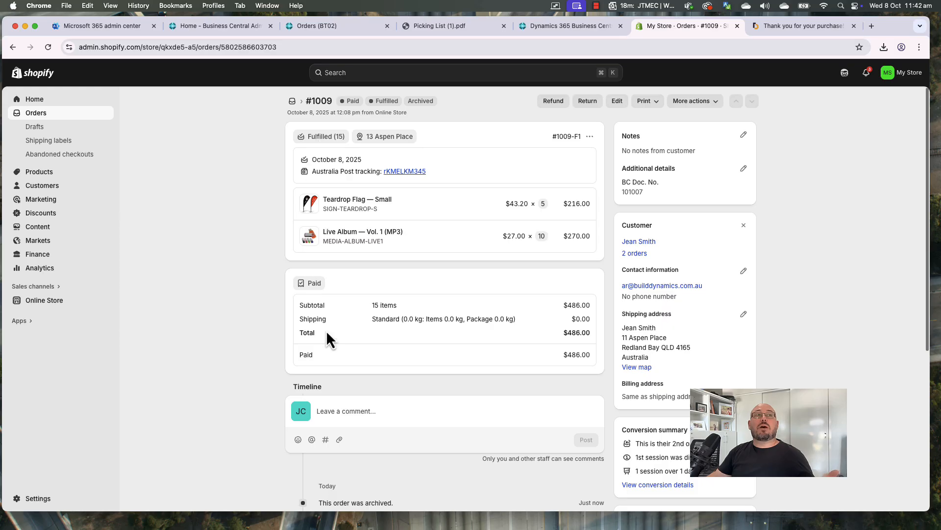
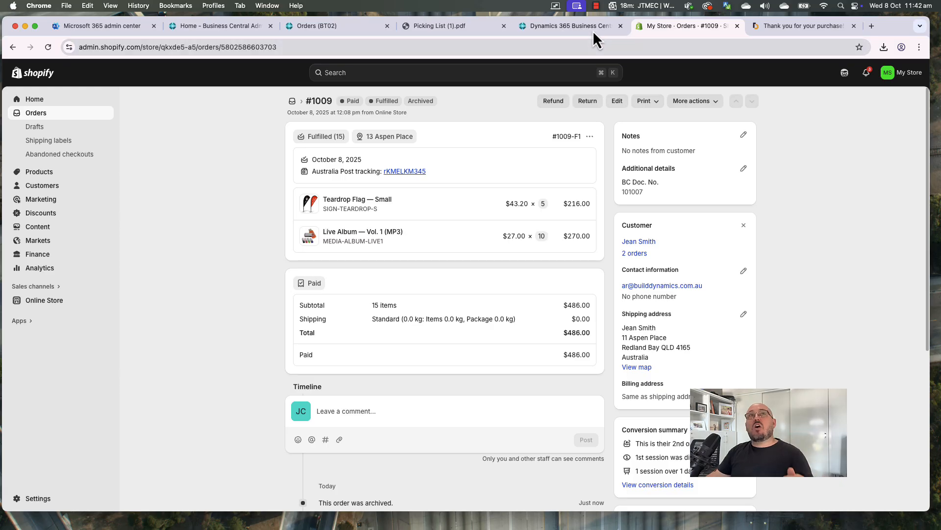
Open a new blank Chrome tab alongside the fulfilled Shopify order #1009
click(872, 25)
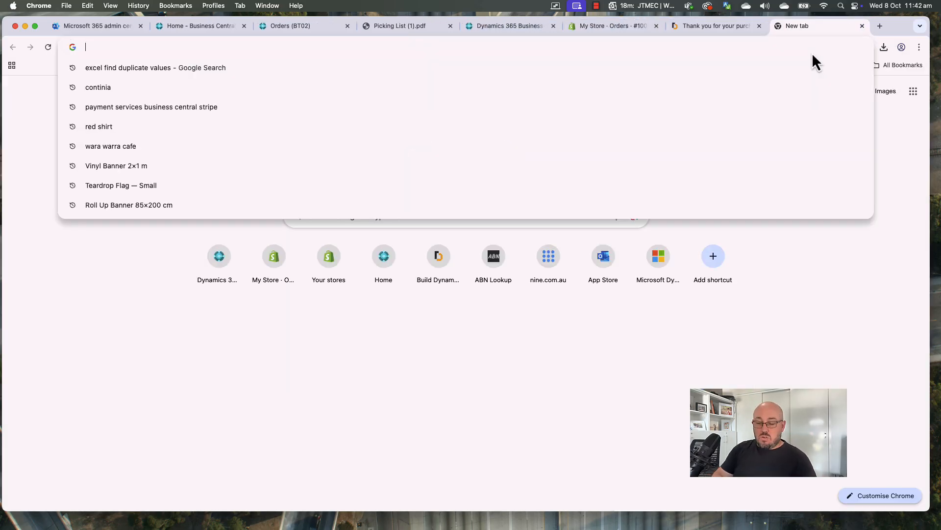
Load the Learn BC YouTube channel in the new tab
text(youtube\)
key(Return)
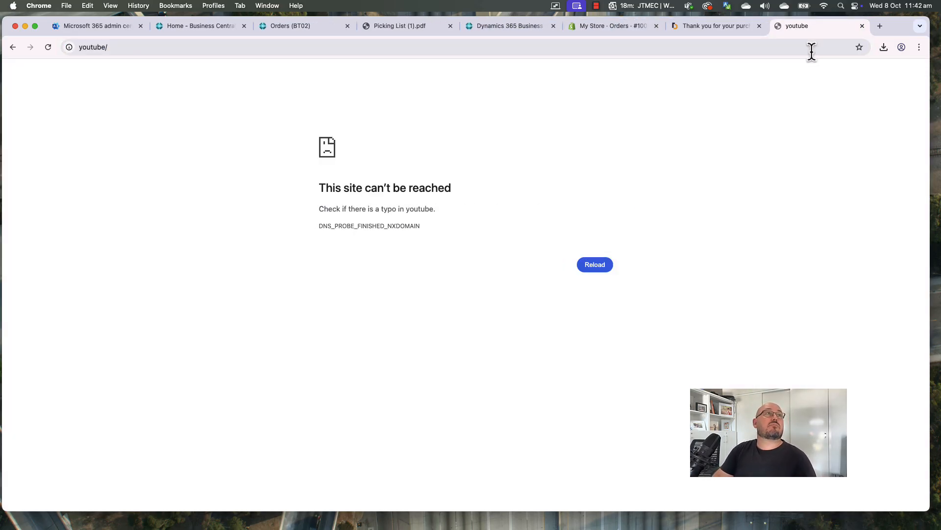
click(530, 53)
key(BackSpace)
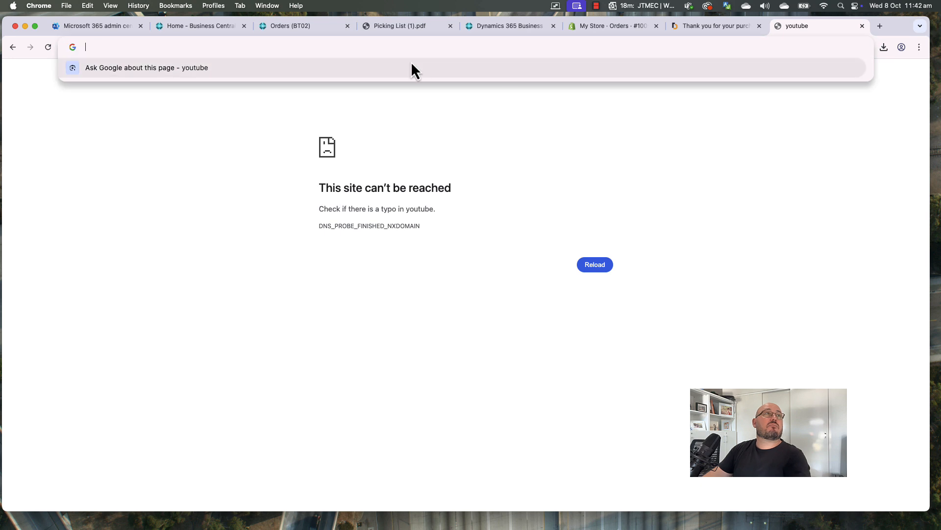
text(you)
key(Return)
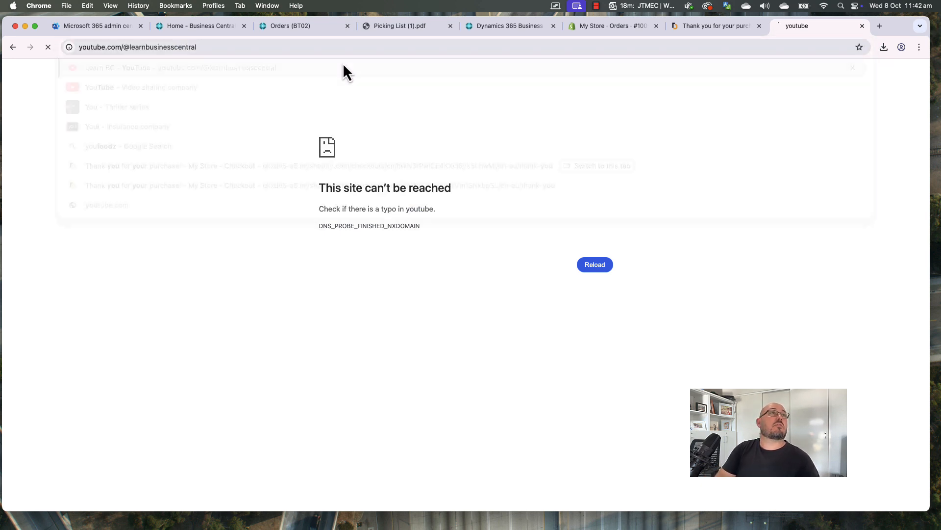
Open the Insight Works WMS playlist, pause the ad, and return to the Business Central orders tab
scroll(441, 252, down, 8)
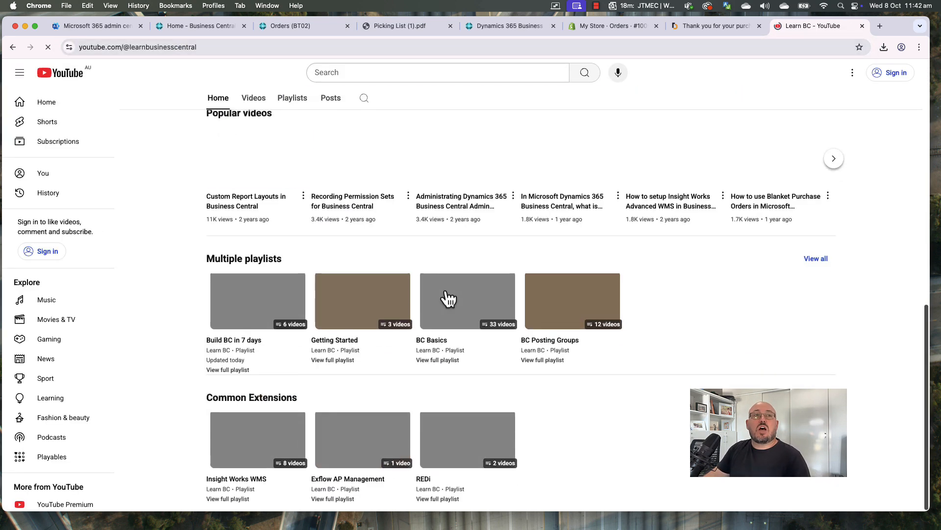
click(262, 463)
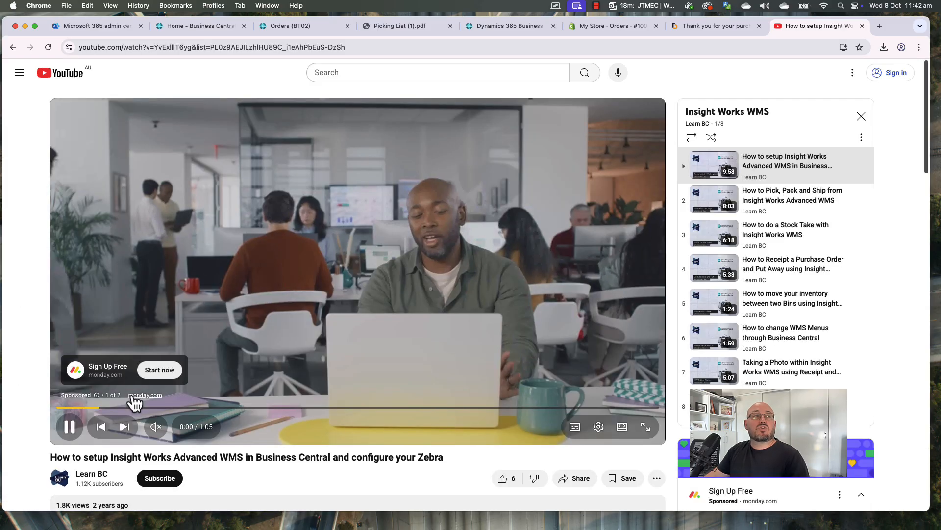
click(70, 426)
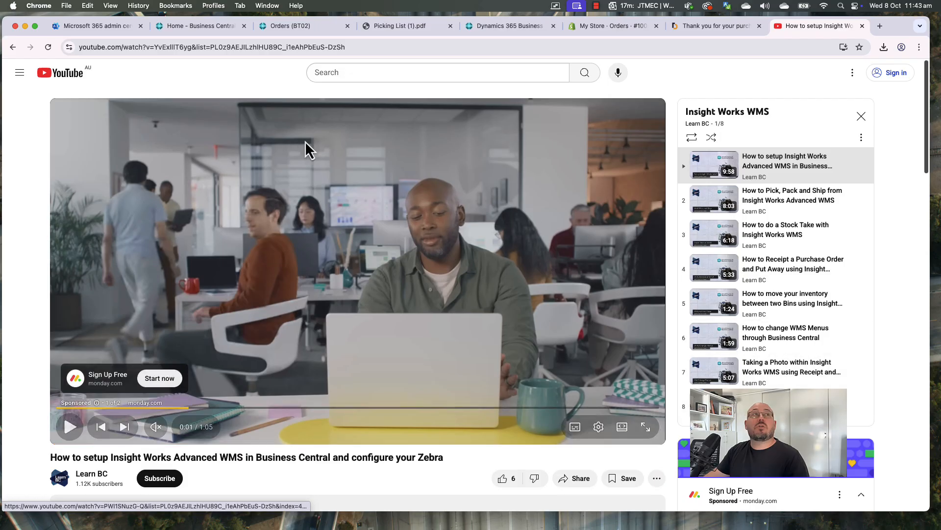
click(293, 25)
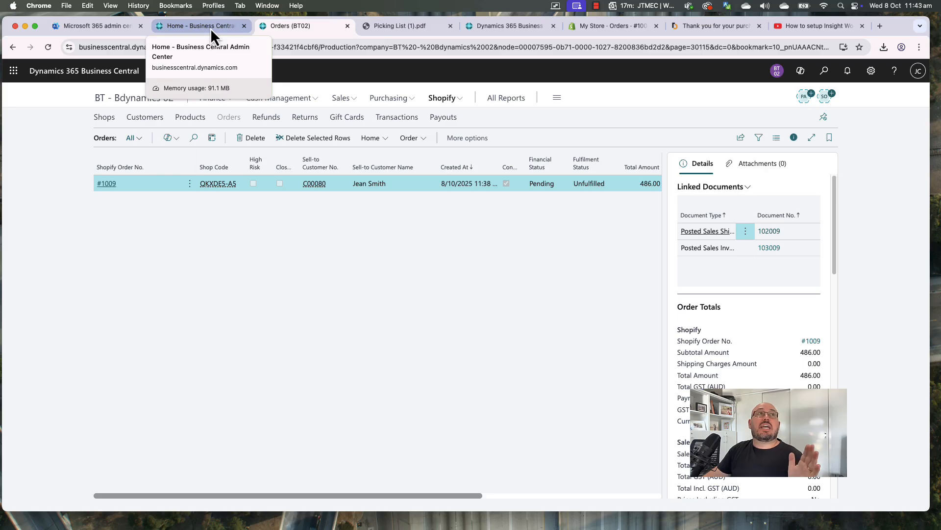
Go to the Business Central home page and collapse the getting-started checklist
click(211, 28)
click(281, 29)
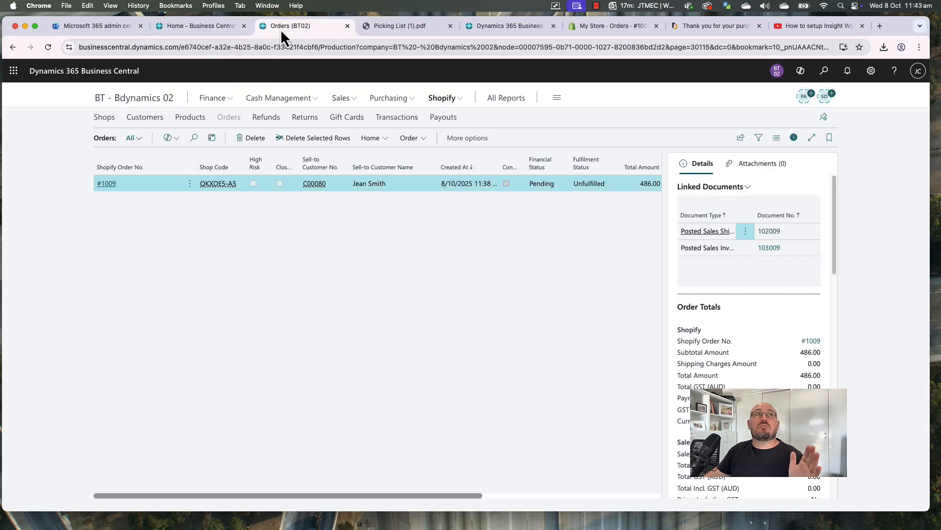
click(138, 98)
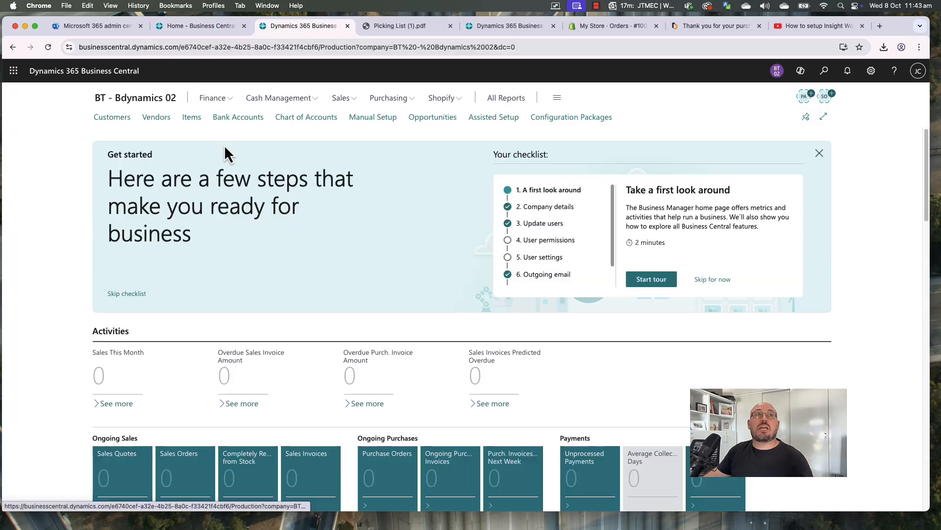
click(819, 155)
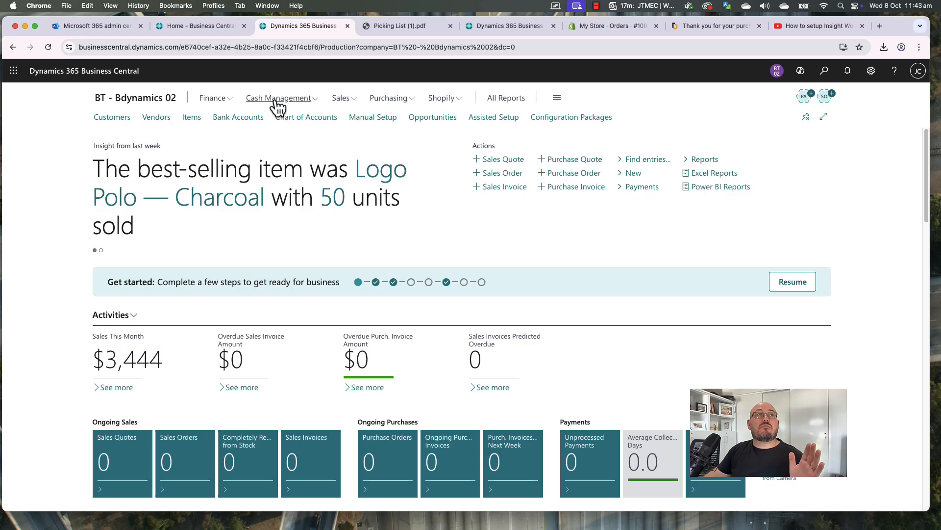
Open Sales > Customers, hide the FactBox, and select the customer with the 2,875.84 balance
click(342, 100)
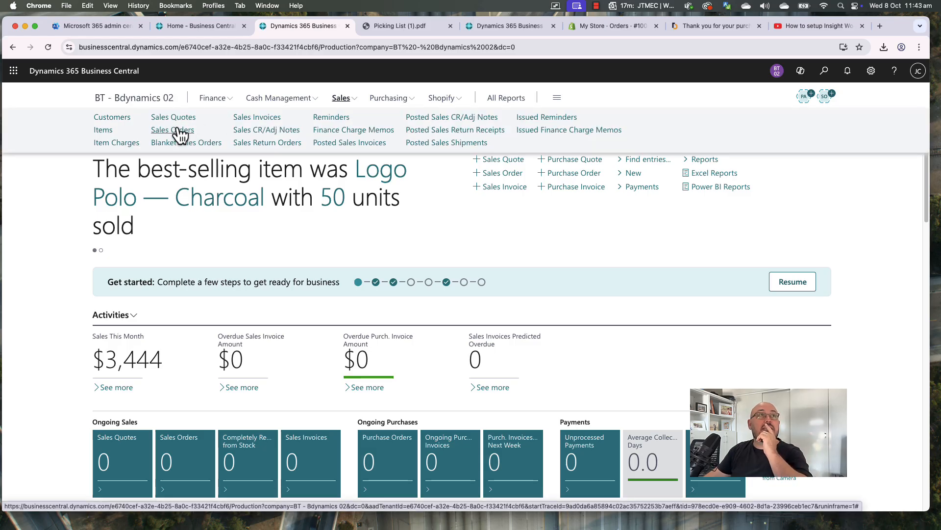
click(109, 117)
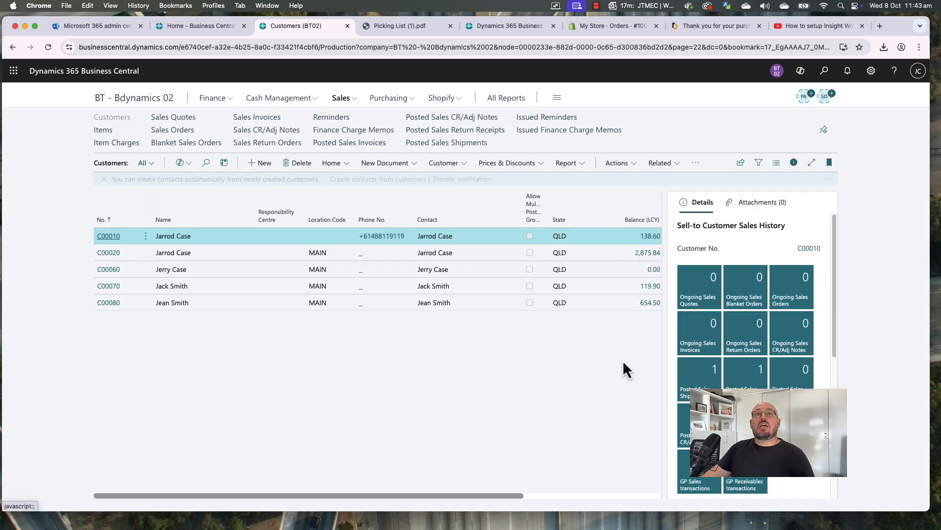
click(791, 168)
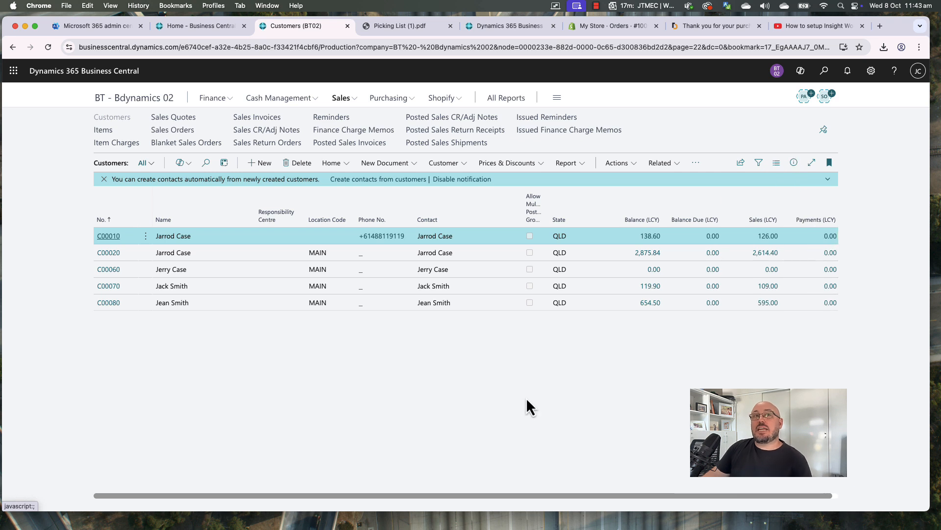
click(167, 253)
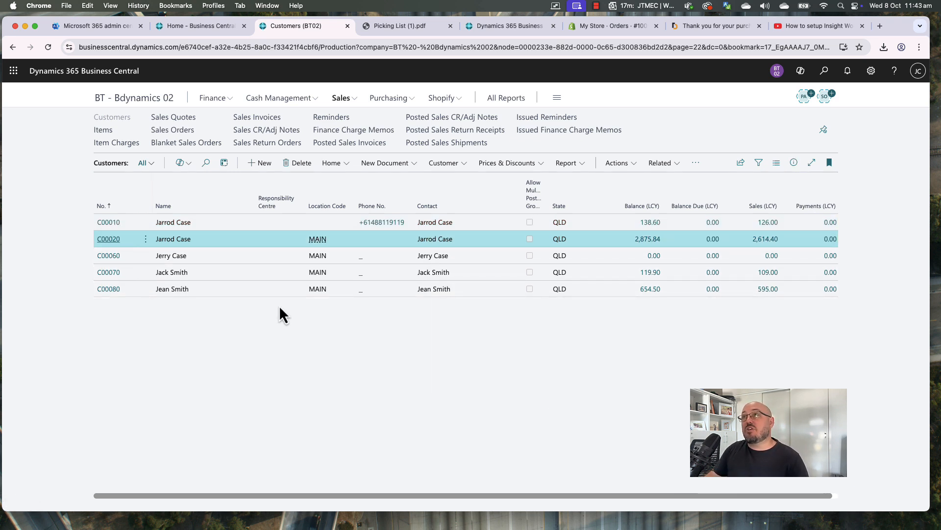
In Register Customer Payments, mark all three of the customer's orders as fully paid
click(619, 165)
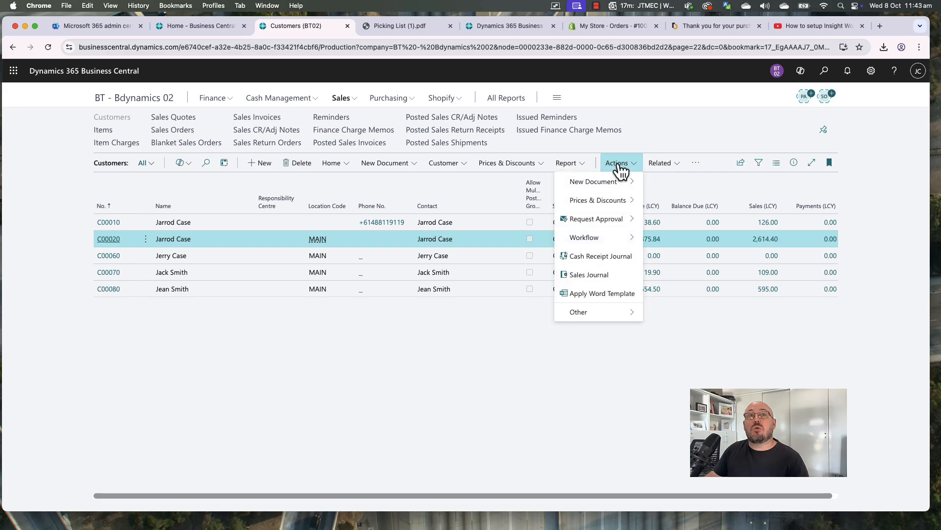
mouse_move(628, 316)
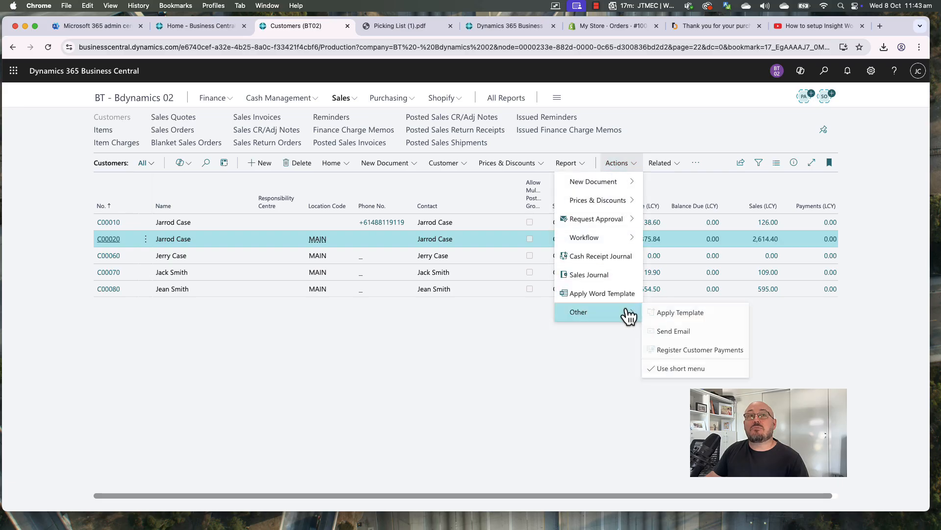
click(677, 366)
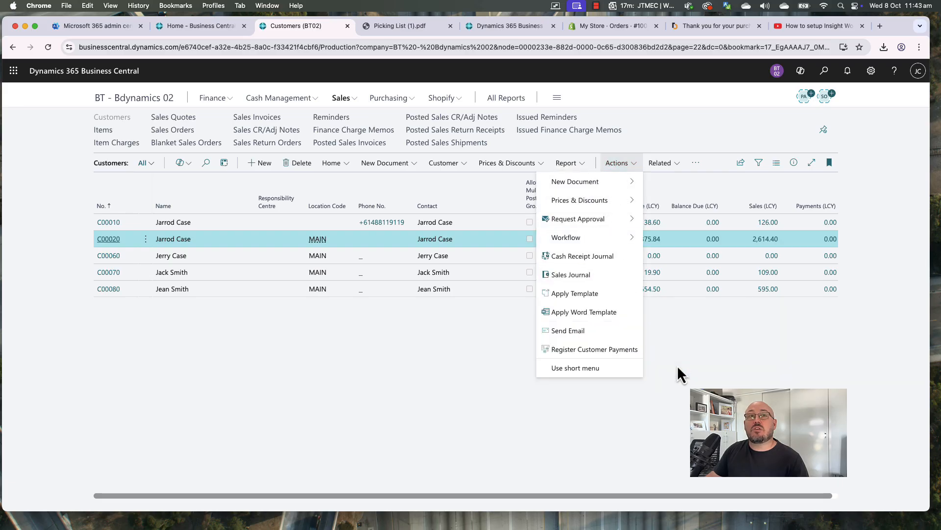
click(590, 351)
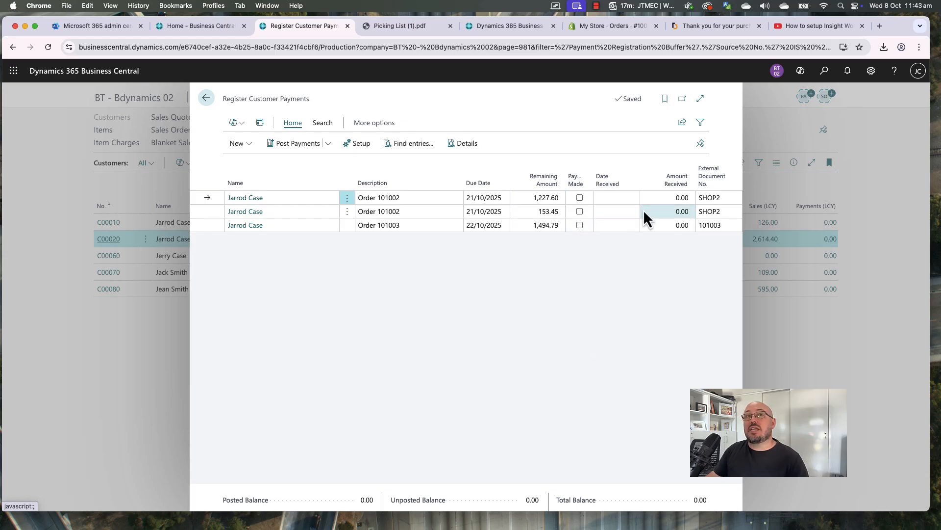
click(659, 198)
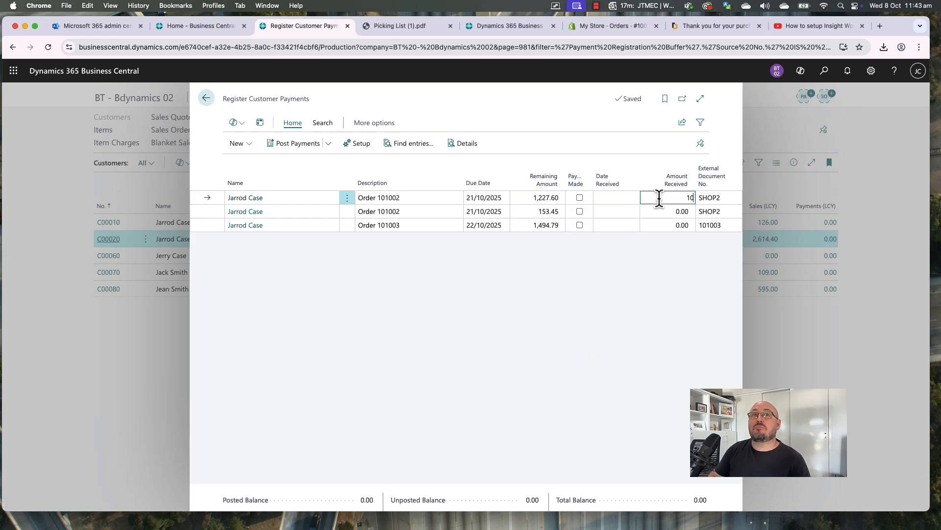
key(Return)
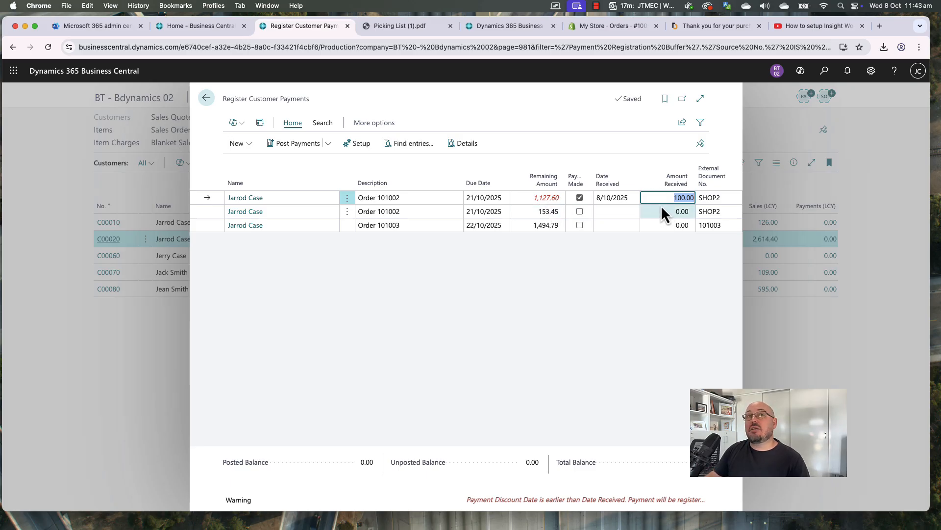
click(580, 197)
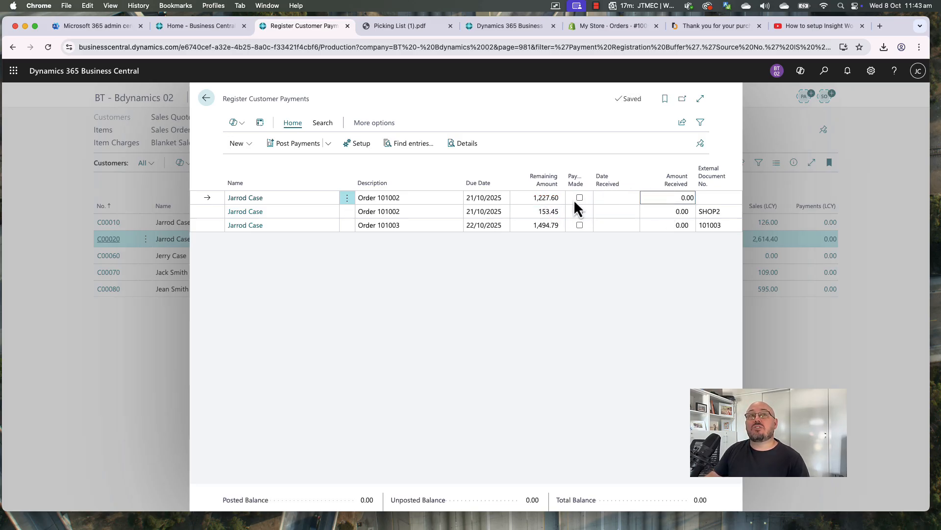
click(577, 200)
click(578, 211)
click(579, 221)
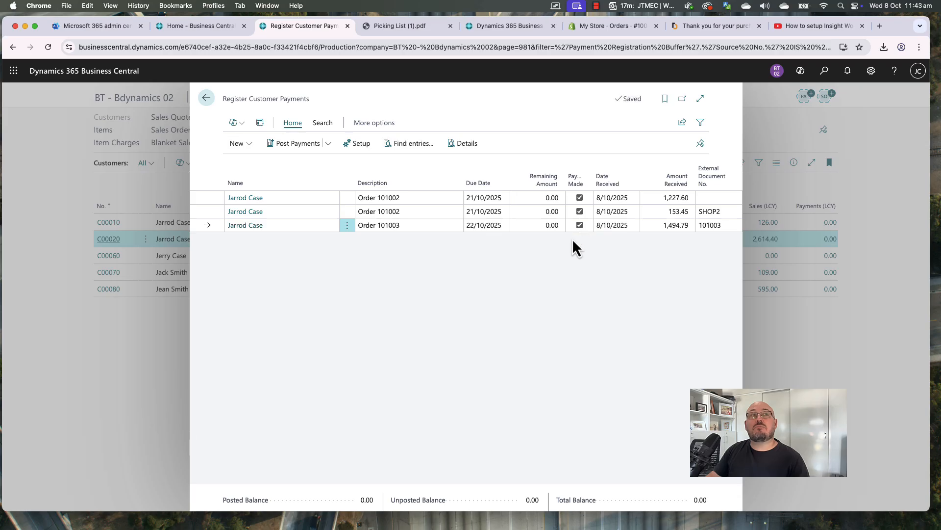
Post the three payments as one 2,875.84 lump payment and return to Customers
click(328, 143)
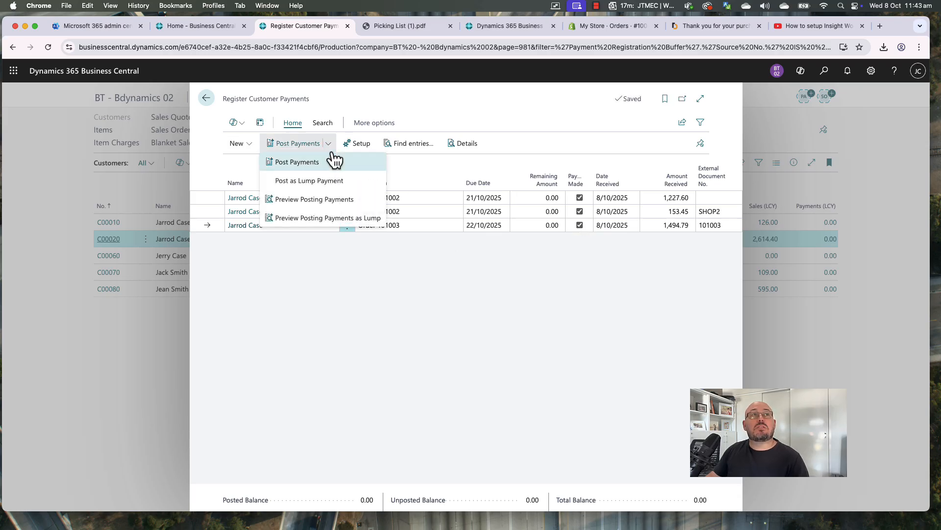
click(305, 182)
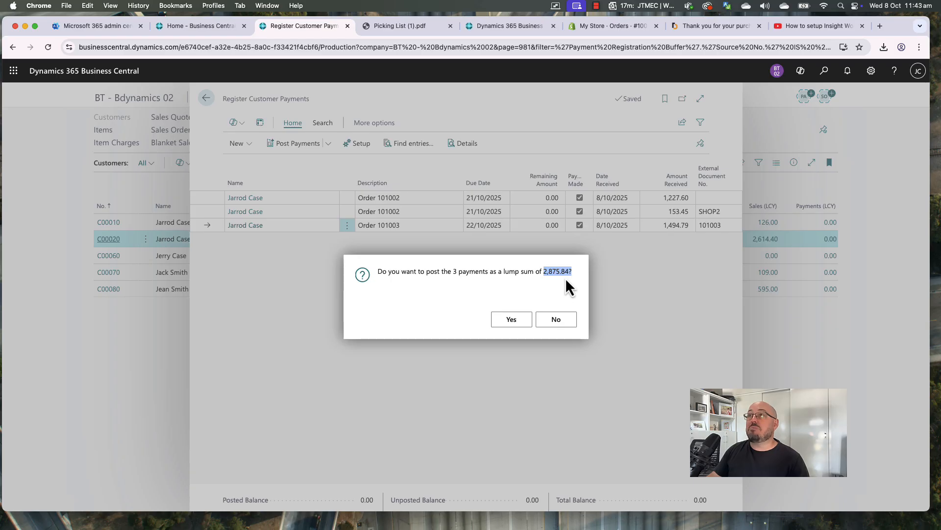
click(513, 321)
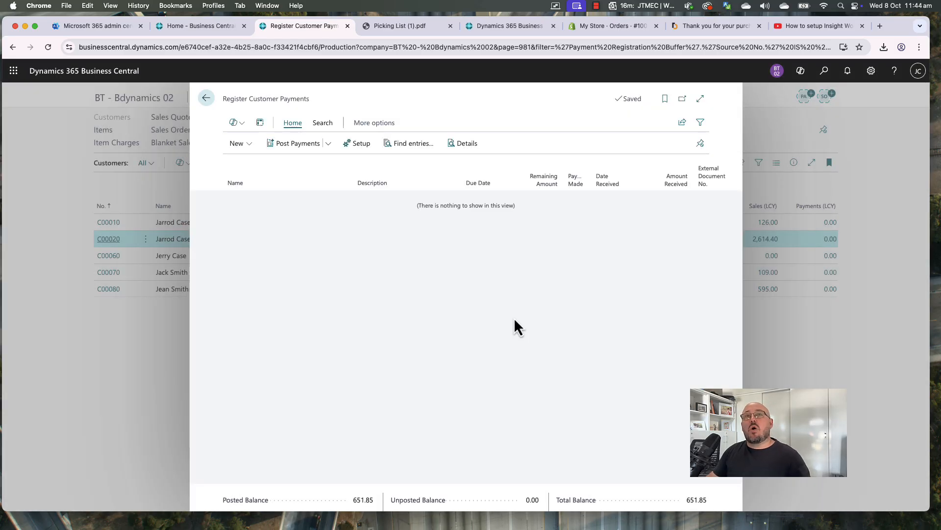
key(Escape)
View NAB General's bank ledger entries from Bank Accounts, with the side pane hidden, then close them
click(281, 99)
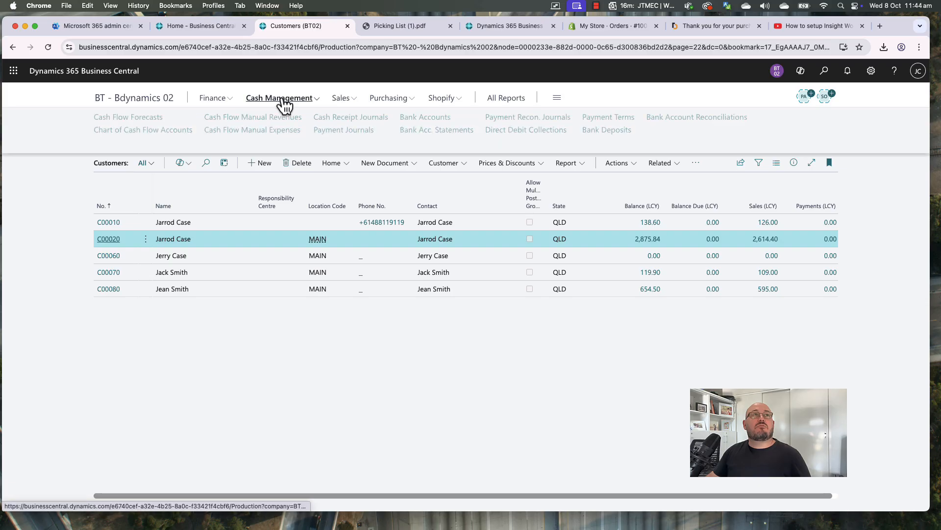
right_click(427, 119)
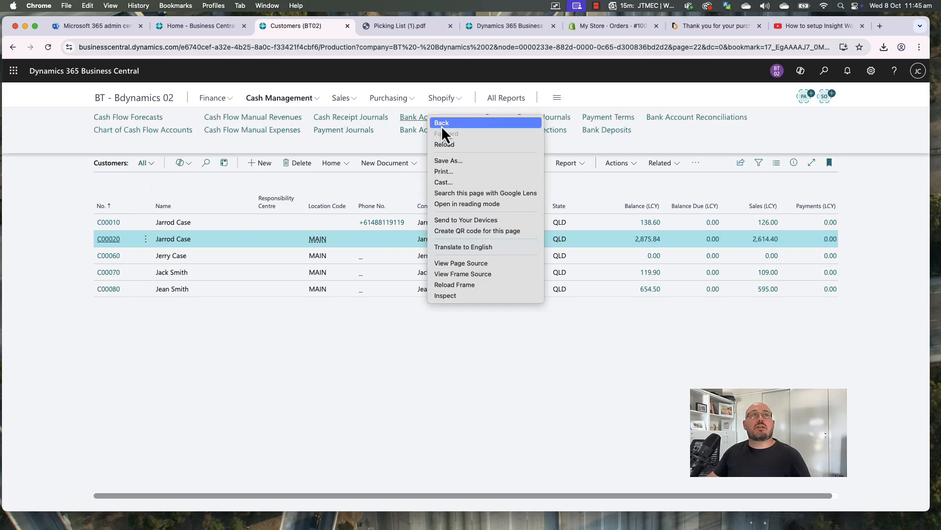
click(398, 117)
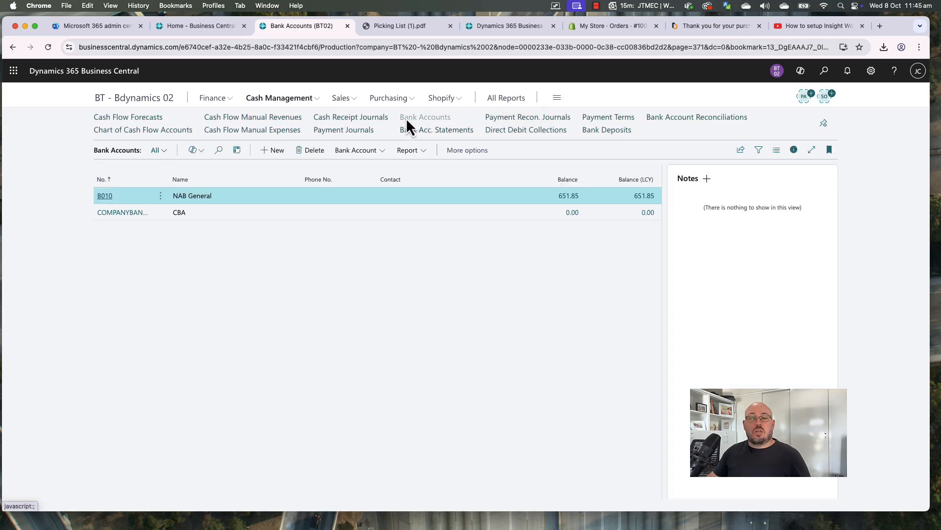
click(266, 214)
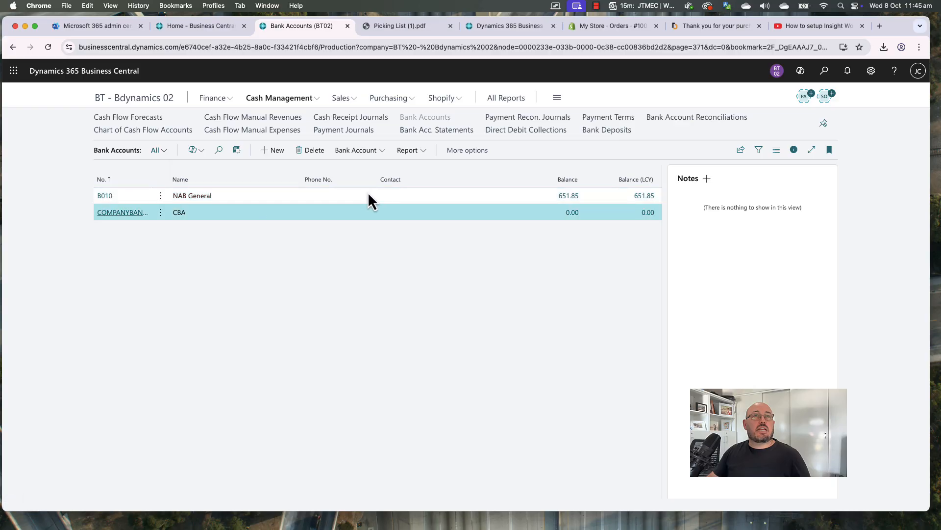
click(570, 197)
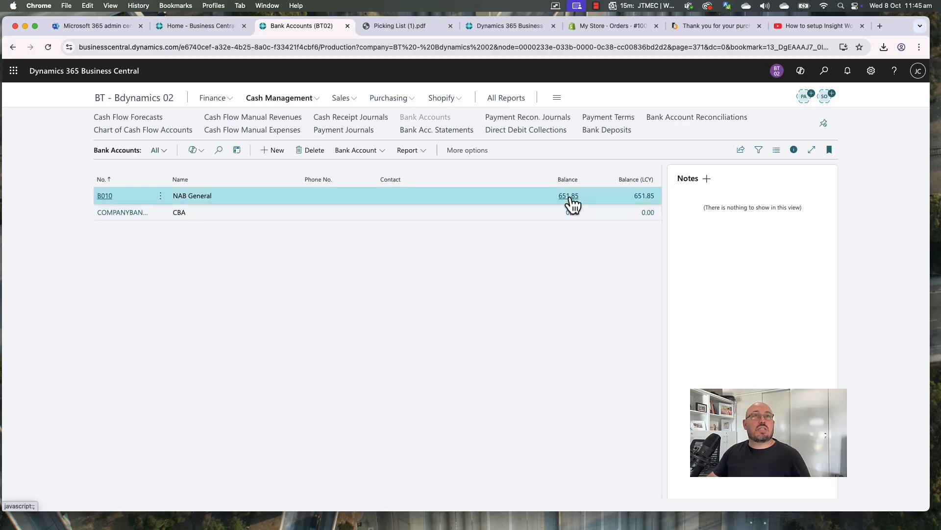
click(750, 123)
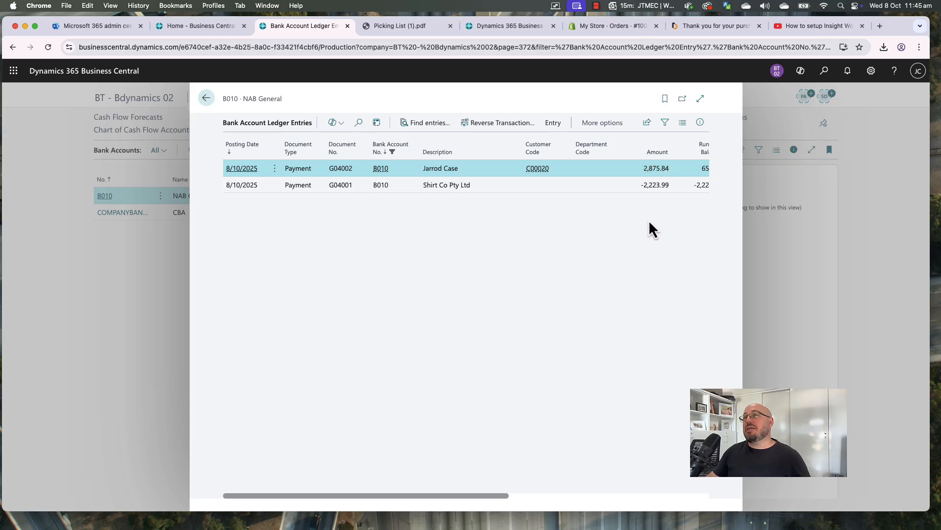
key(Escape)
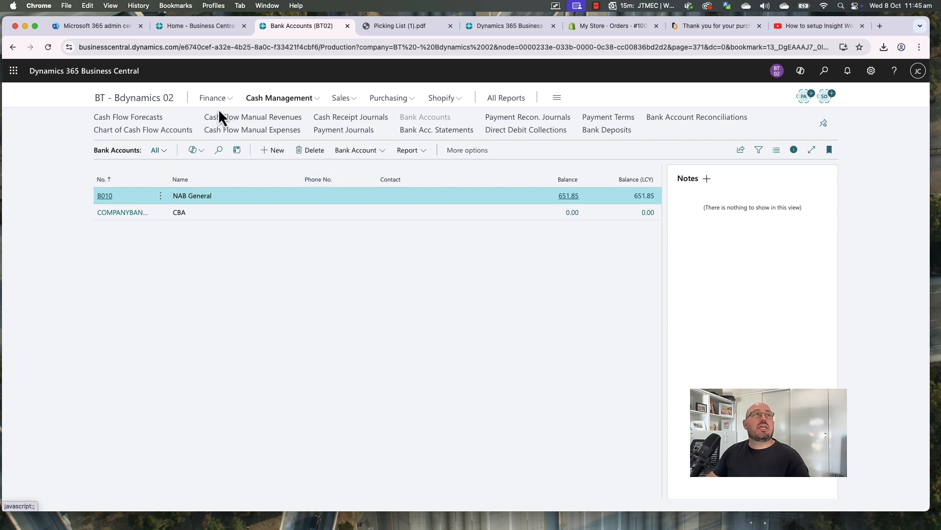
Post the first customer's open invoice payment with a received date of 7/10/2025
click(148, 104)
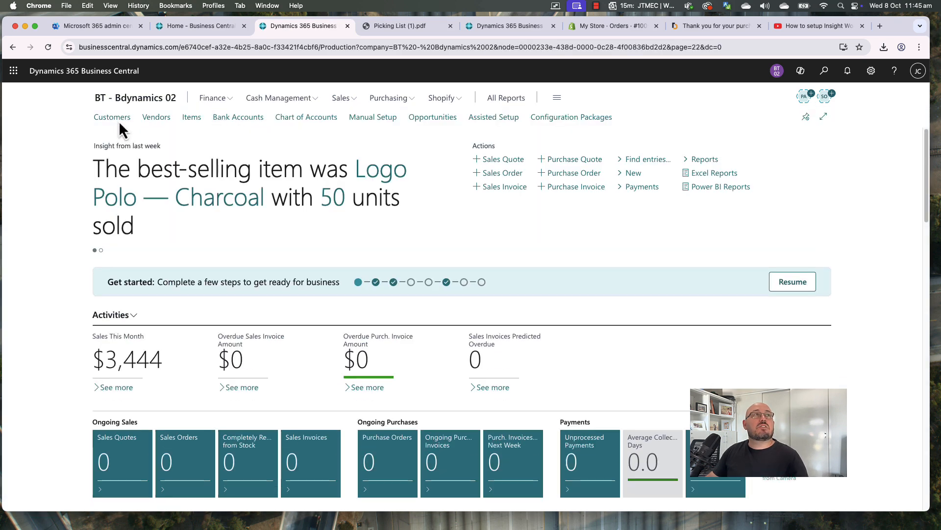
click(118, 121)
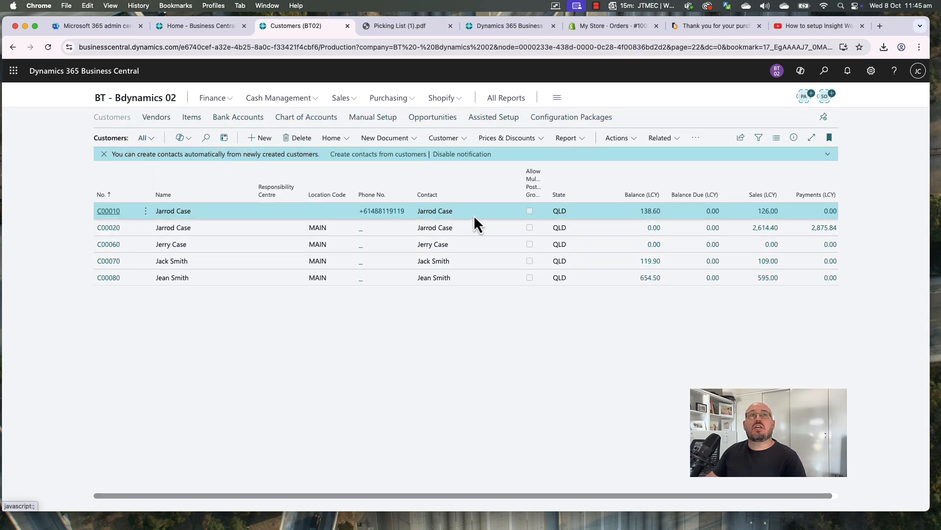
click(613, 138)
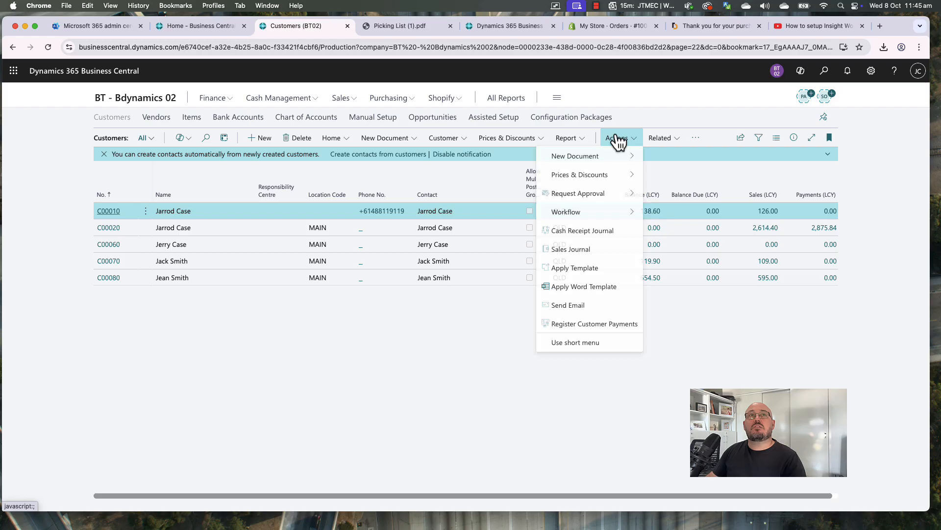
click(604, 326)
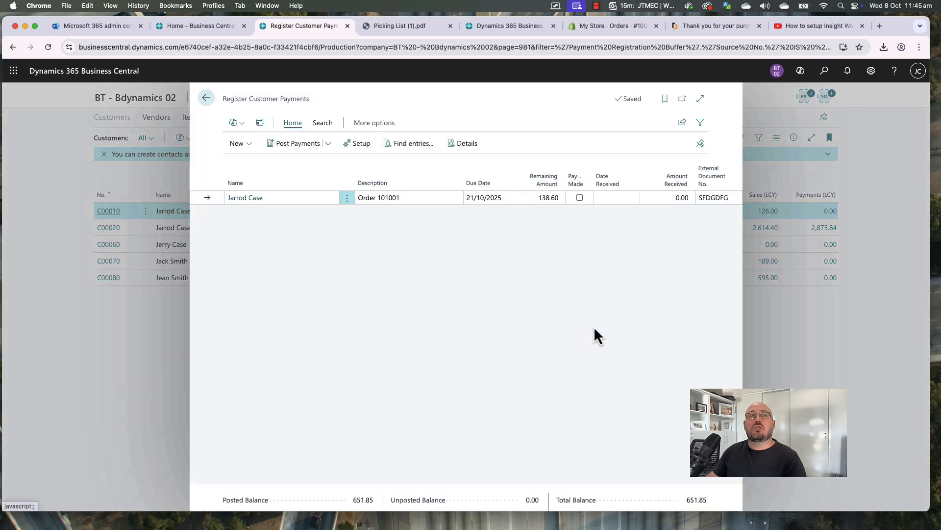
click(579, 197)
click(618, 198)
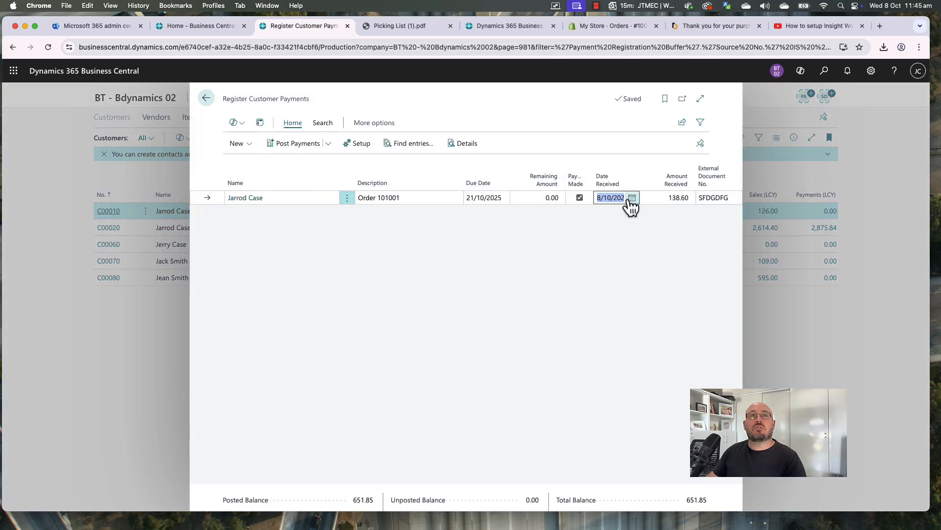
click(632, 197)
click(631, 258)
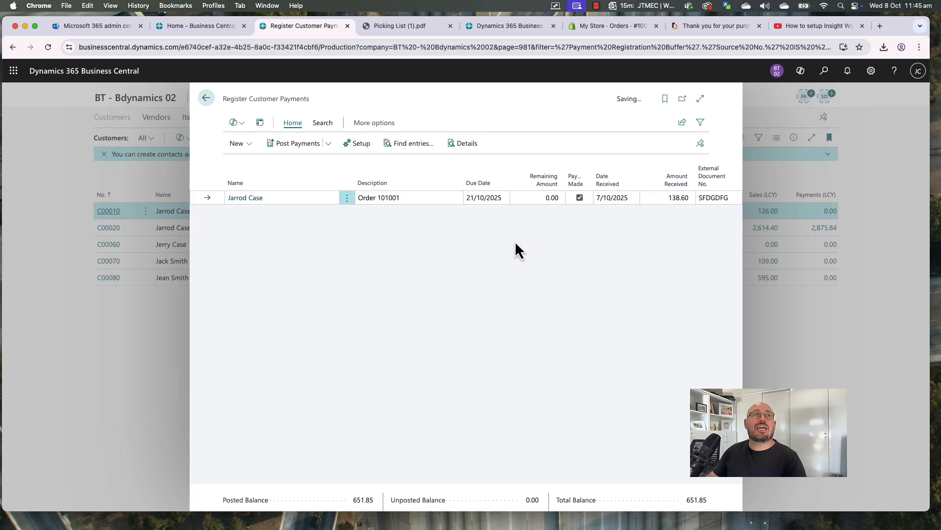
click(300, 145)
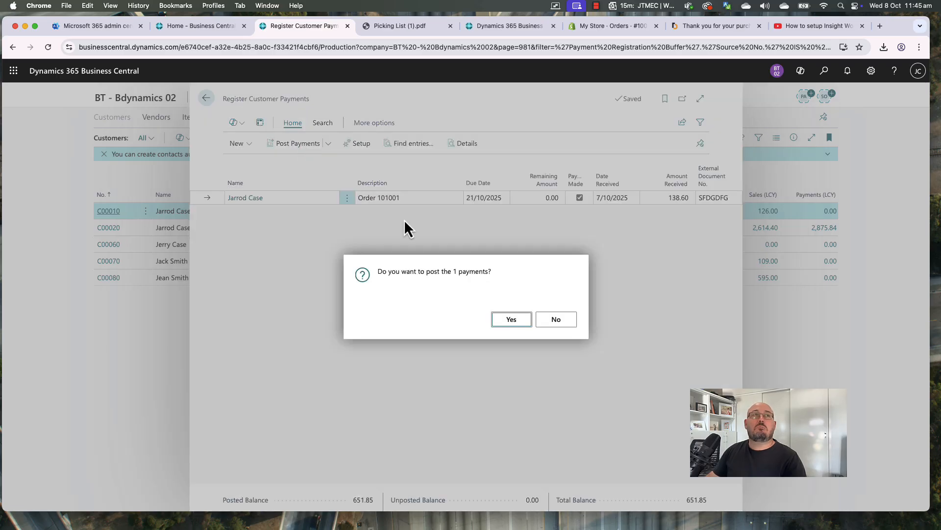
click(506, 319)
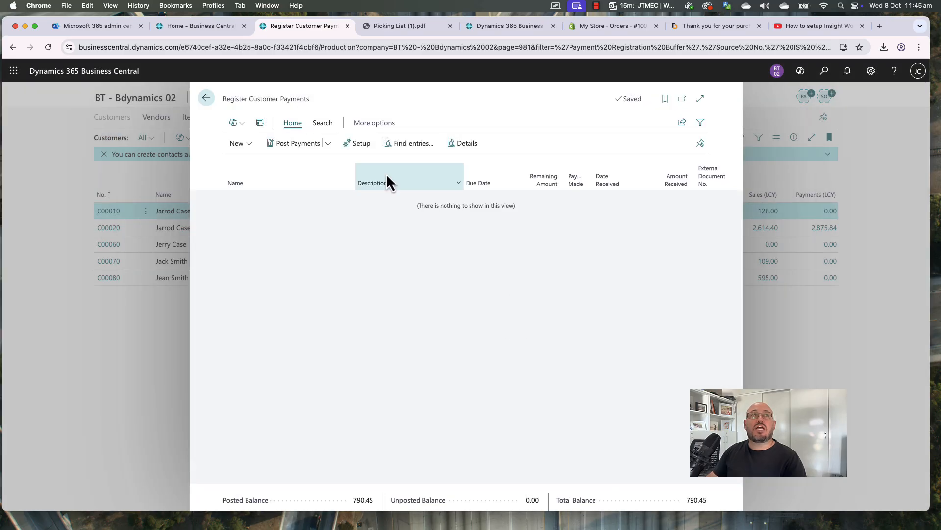
click(206, 98)
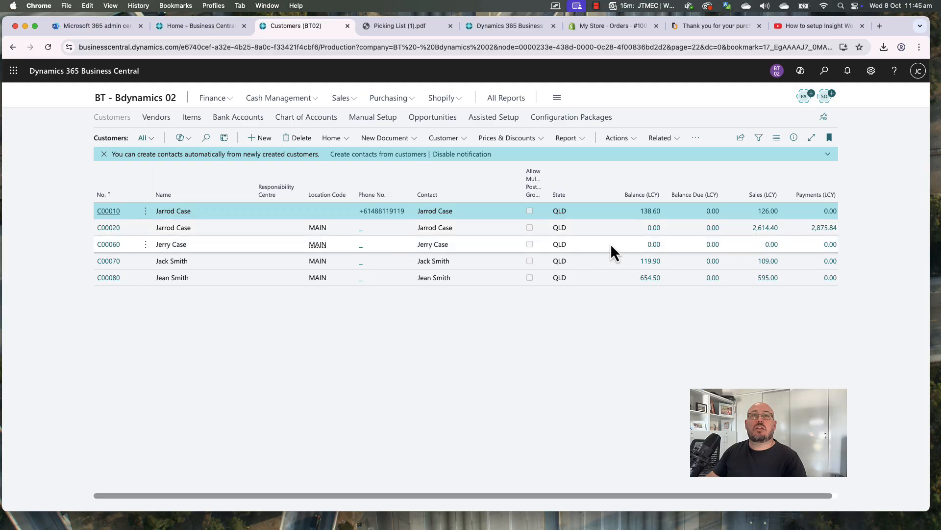
Mark the next customer's two payments received and post them as a lump payment
click(611, 260)
click(618, 142)
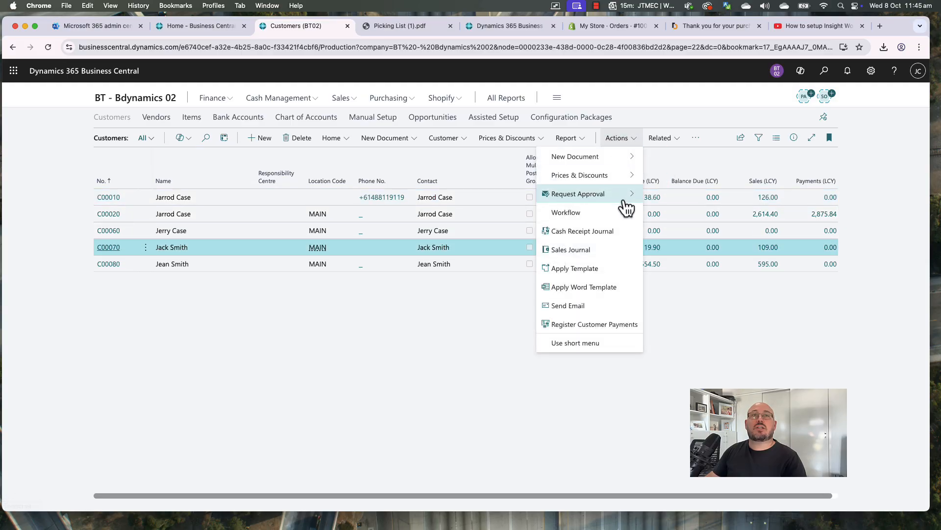
click(582, 326)
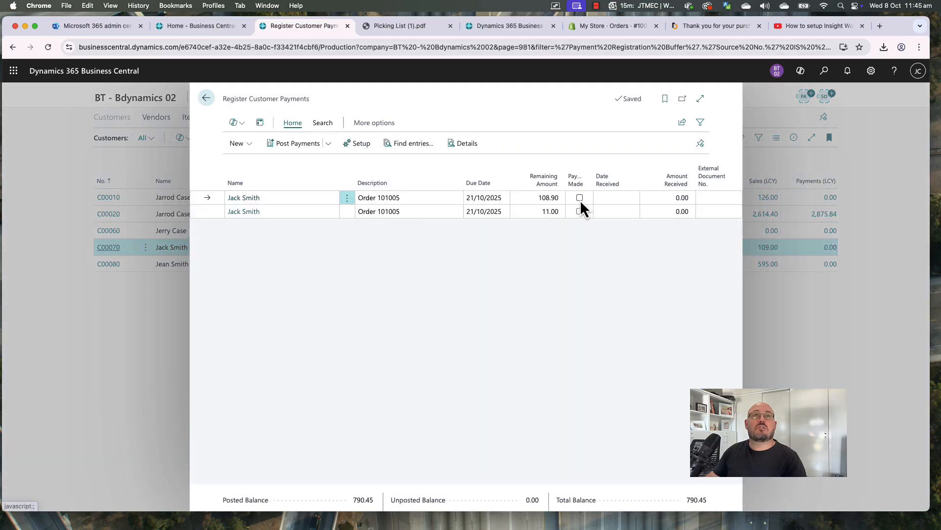
click(580, 198)
click(579, 211)
click(328, 143)
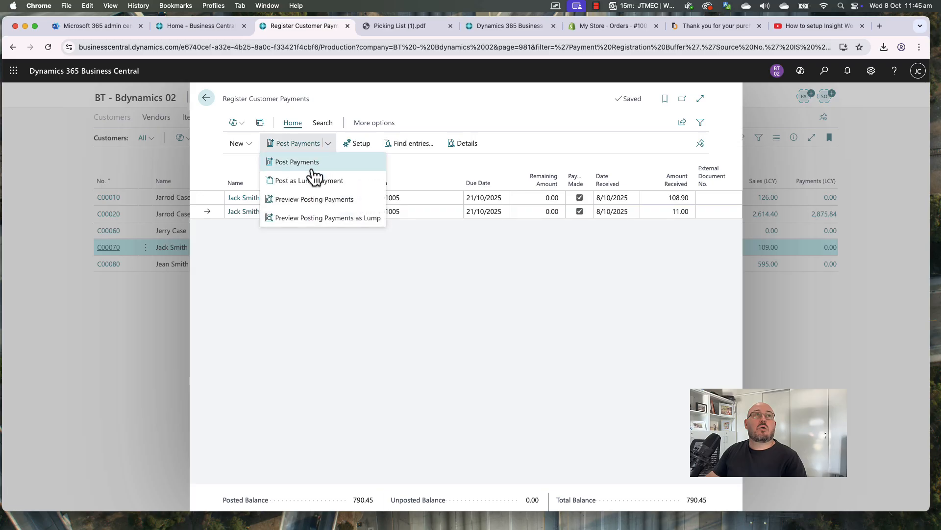
click(312, 180)
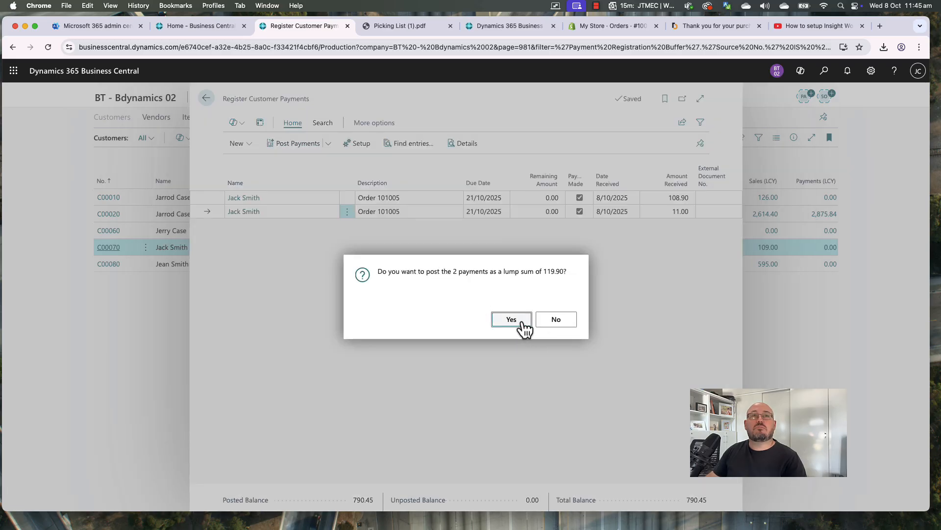
click(523, 325)
click(523, 325)
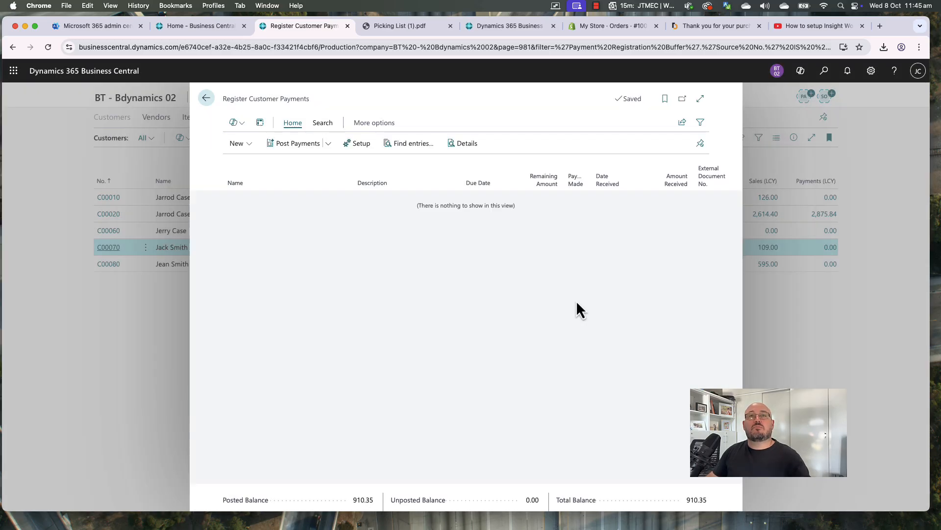
key(Escape)
For the last customer, lump-post one payment, then post the remaining 534.60 payment
click(628, 266)
click(619, 139)
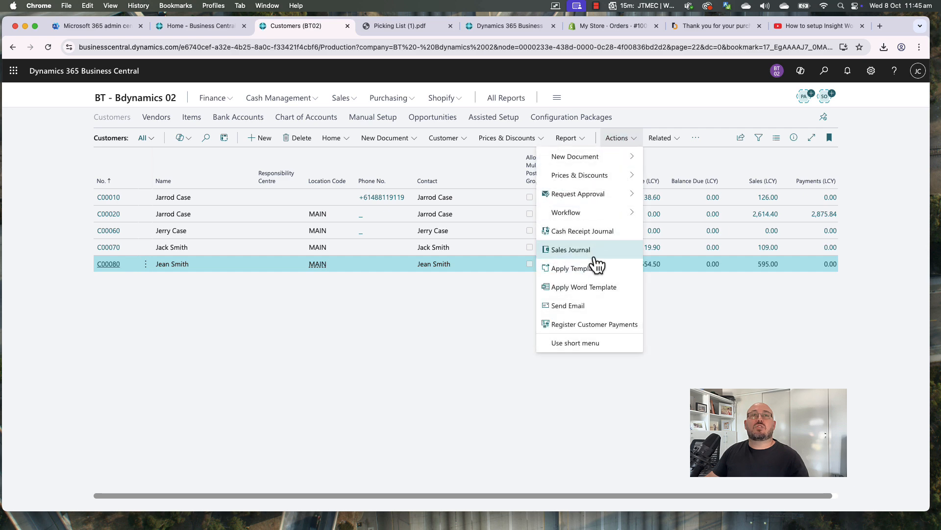
click(593, 324)
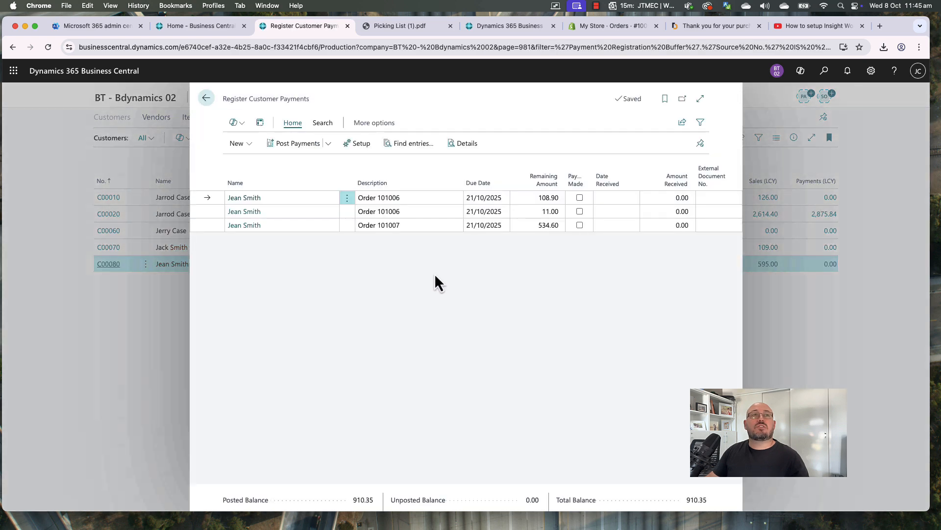
click(580, 211)
click(328, 143)
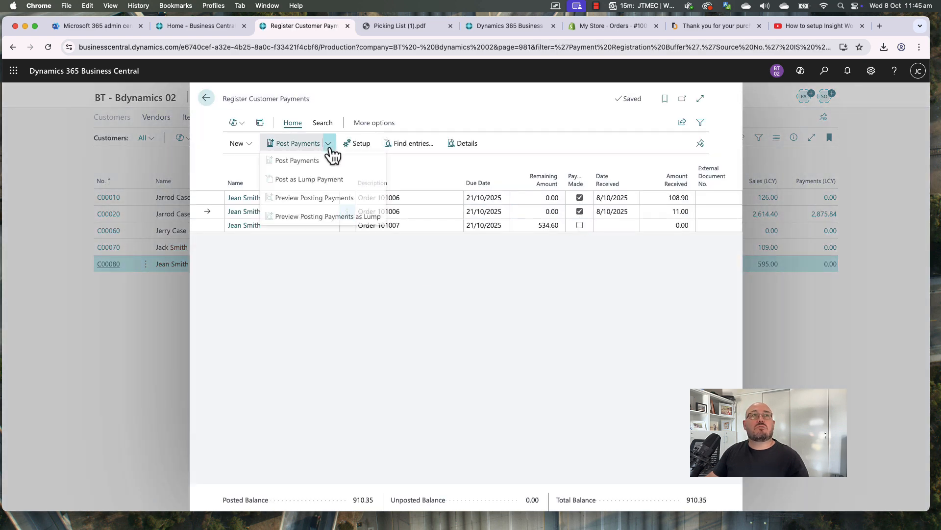
click(320, 182)
click(511, 319)
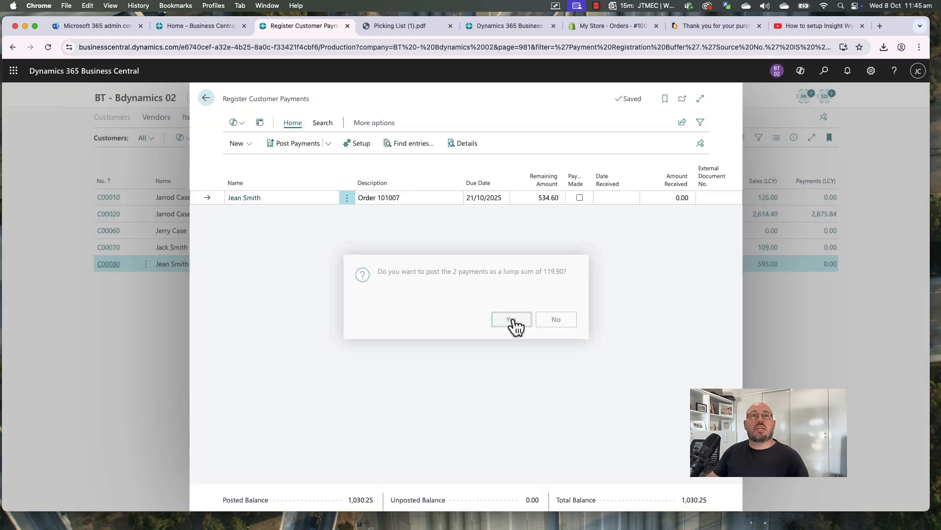
click(580, 198)
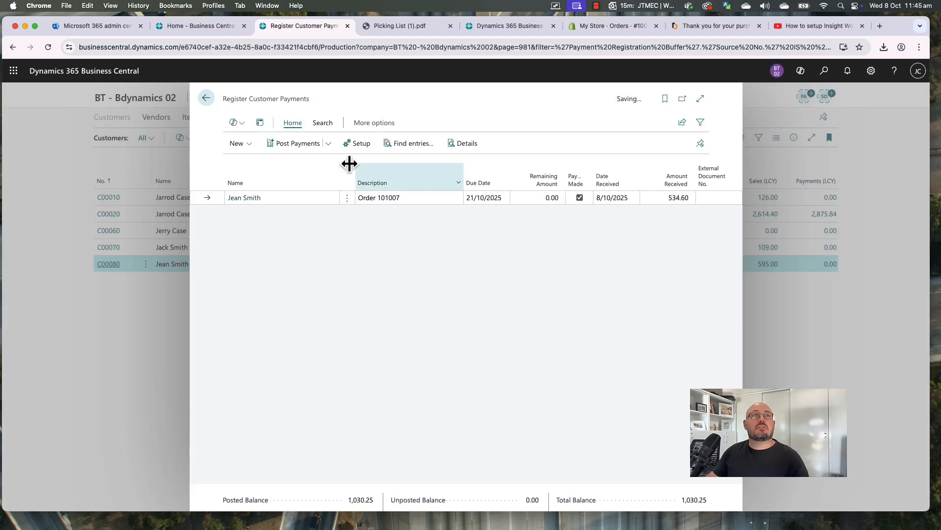
click(301, 147)
click(510, 320)
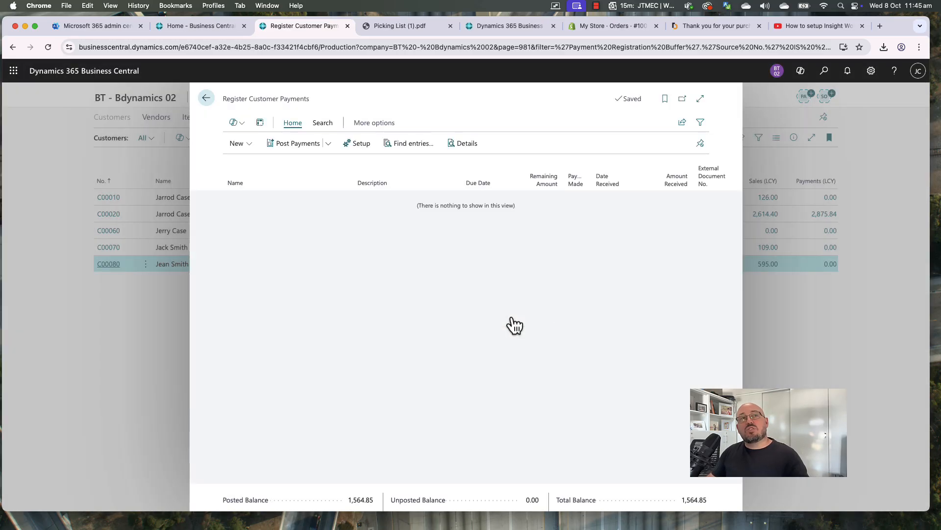
key(Escape)
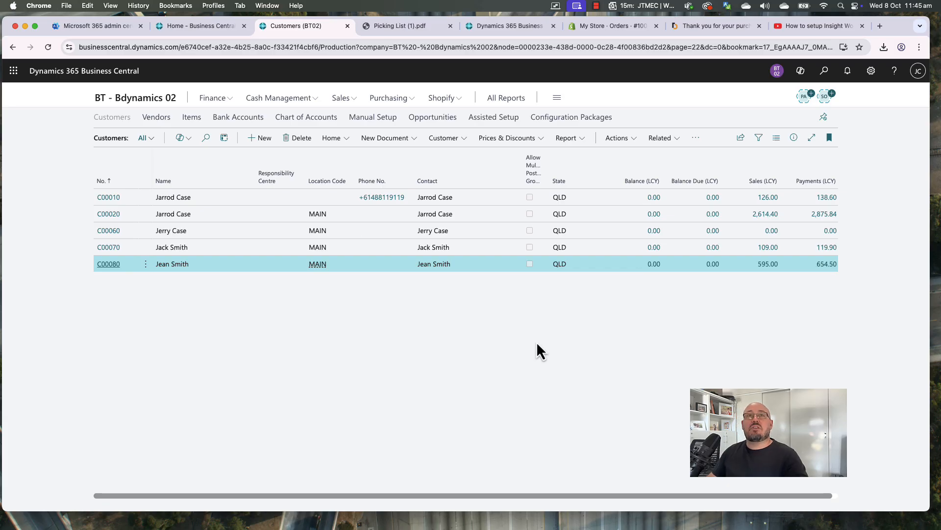
Open NAB General's bank ledger entries, expand the columns, and select payment G04005
click(298, 100)
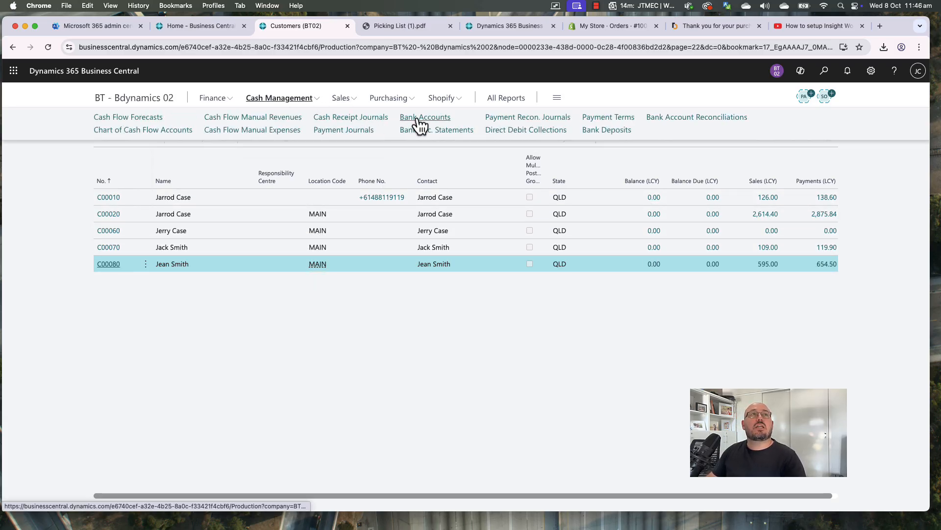
click(434, 121)
click(563, 195)
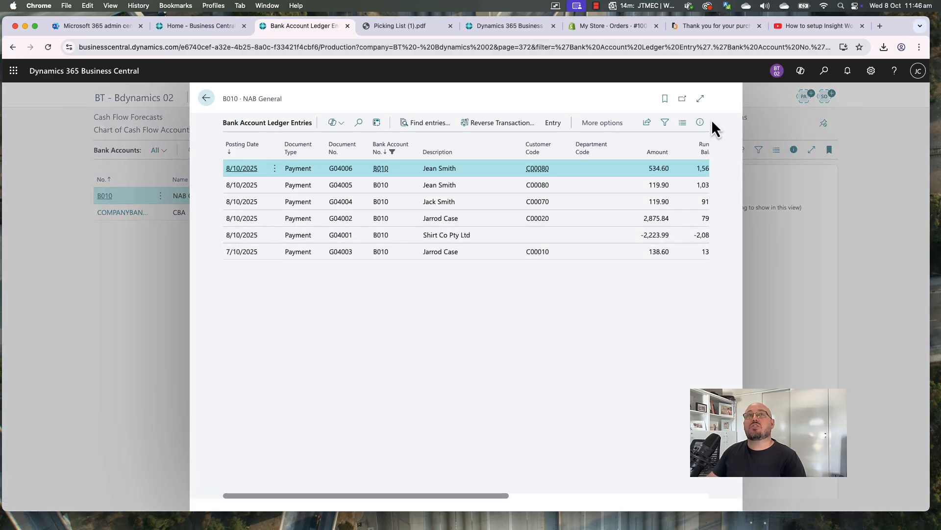
click(700, 98)
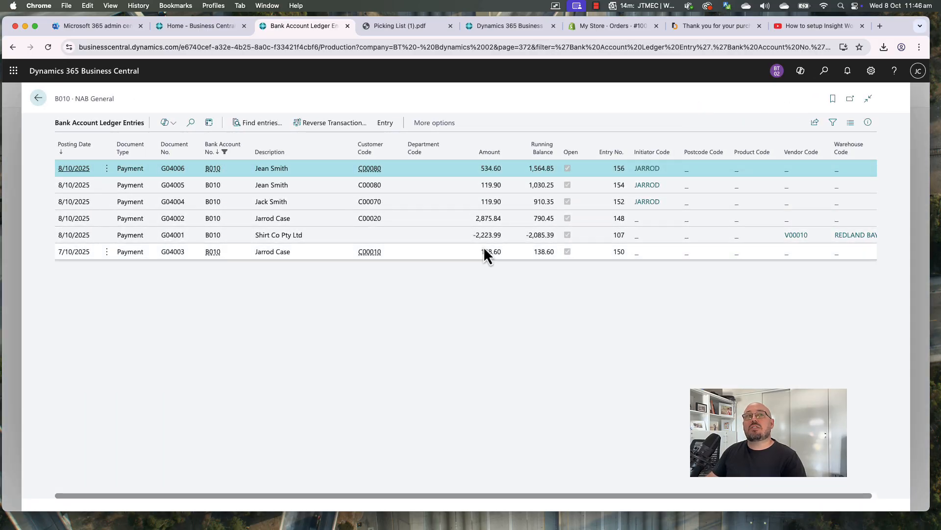
click(492, 237)
click(498, 219)
click(496, 202)
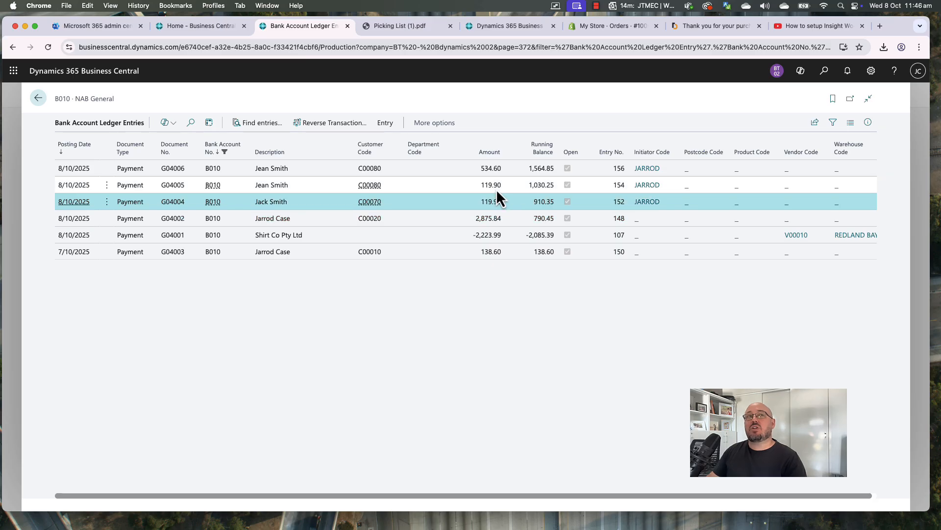
click(496, 191)
click(489, 219)
click(488, 201)
click(490, 173)
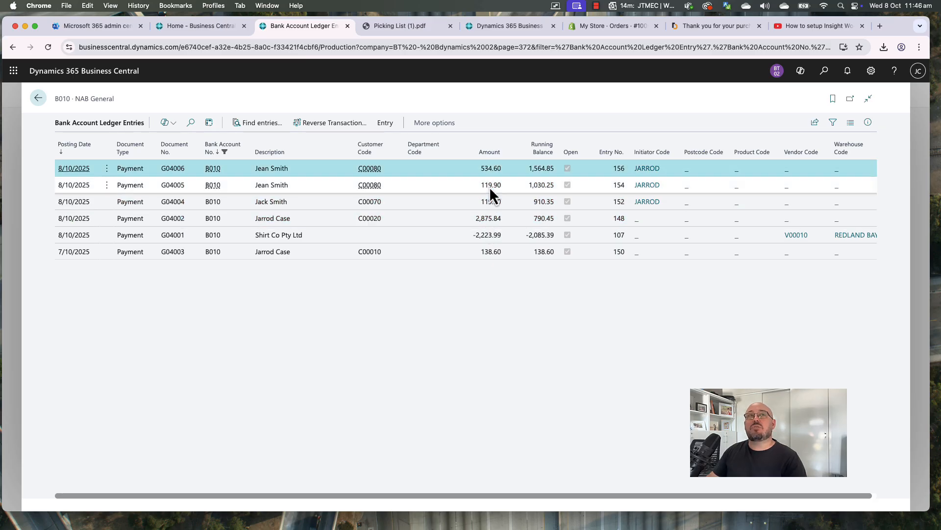
click(491, 186)
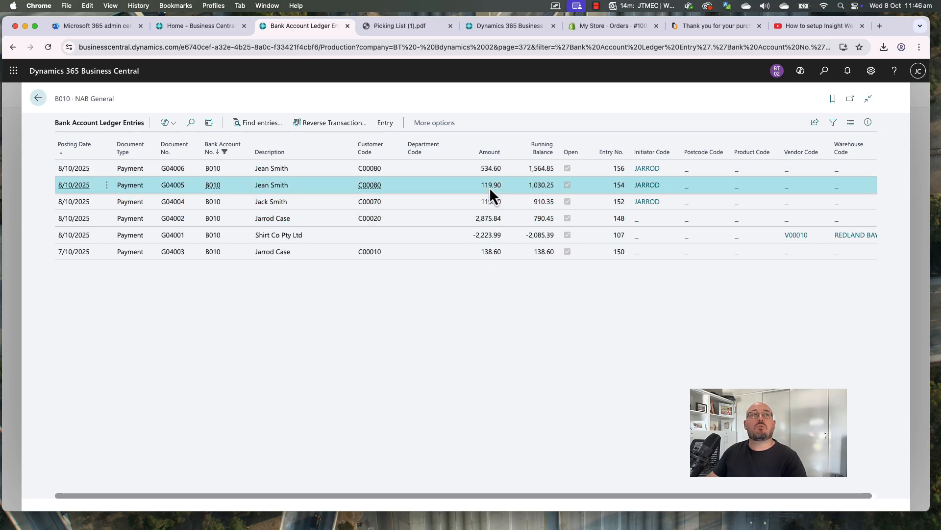
Find all entries related to payment G04005, then close back to the Customers list
click(259, 125)
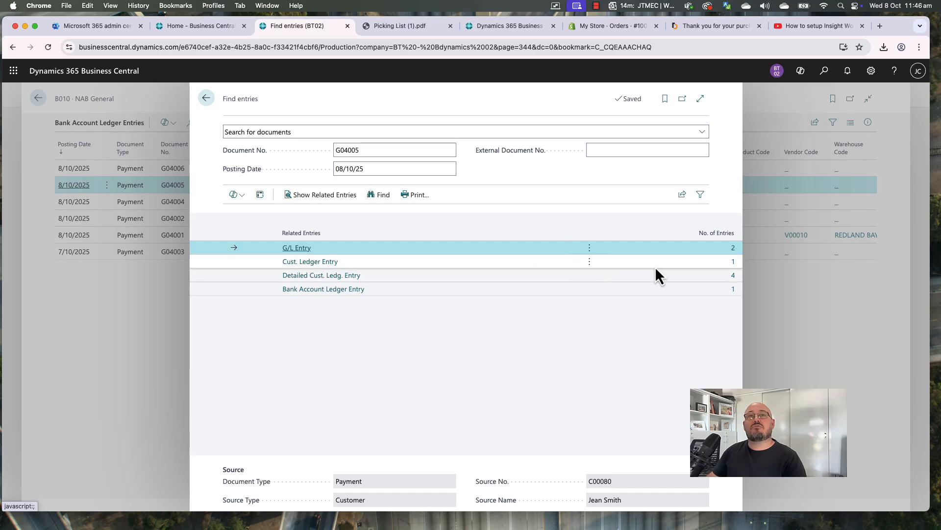
key(Escape)
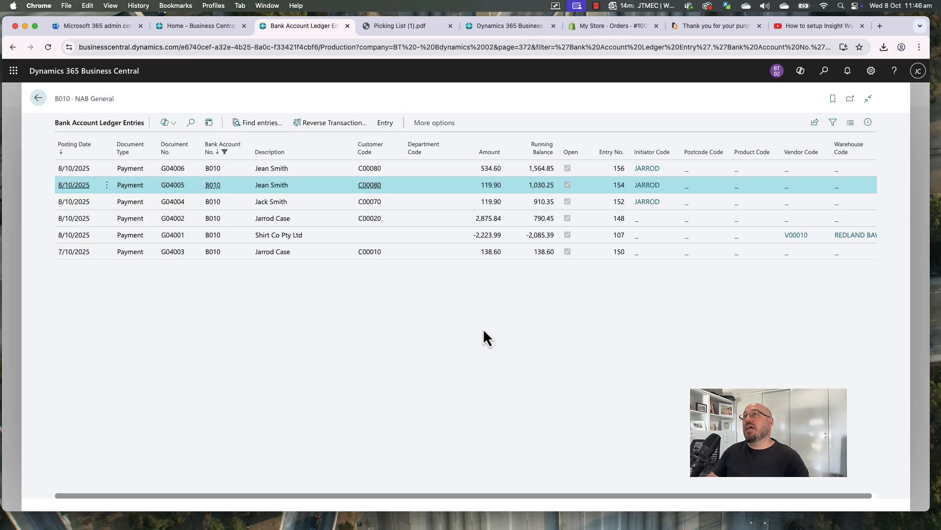
key(Escape)
Return to the Role Center, then switch to the Shopify confirmation for the $486.00 bank-deposit order
key(Escape)
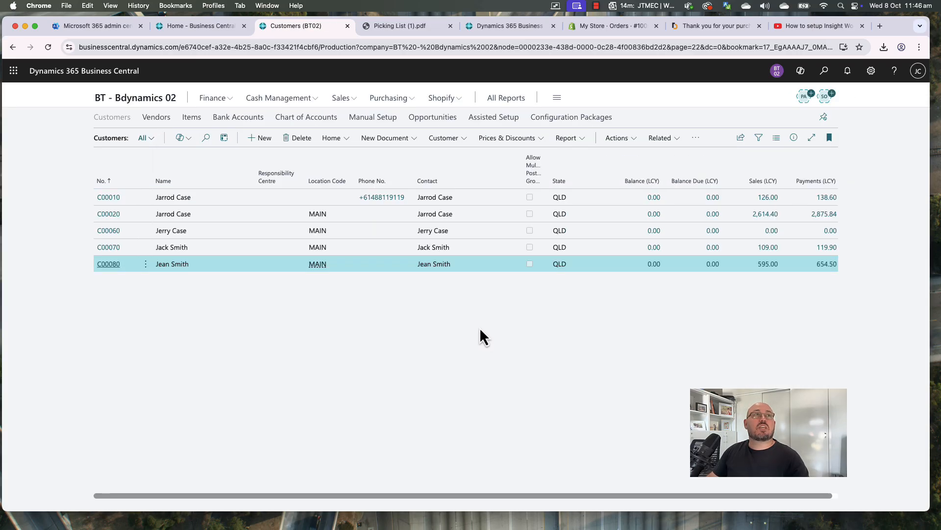
key(Escape)
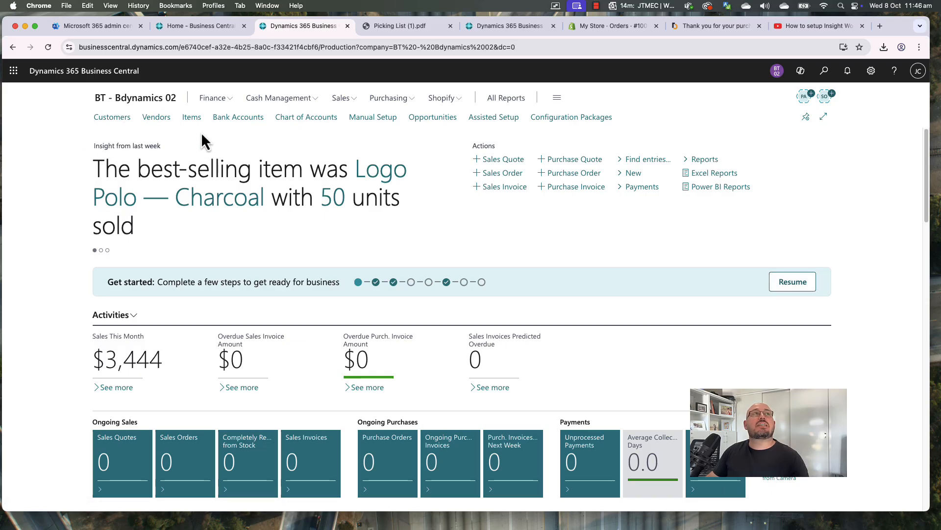
click(343, 99)
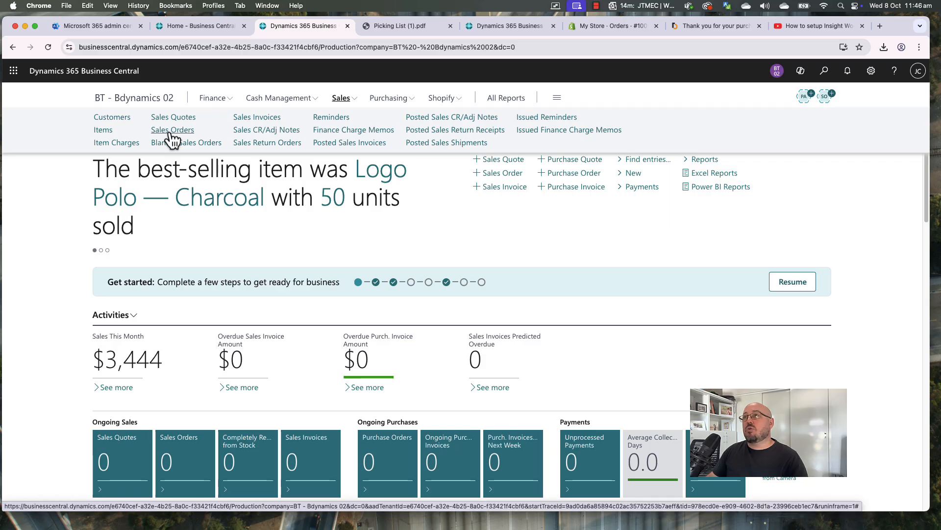
click(551, 250)
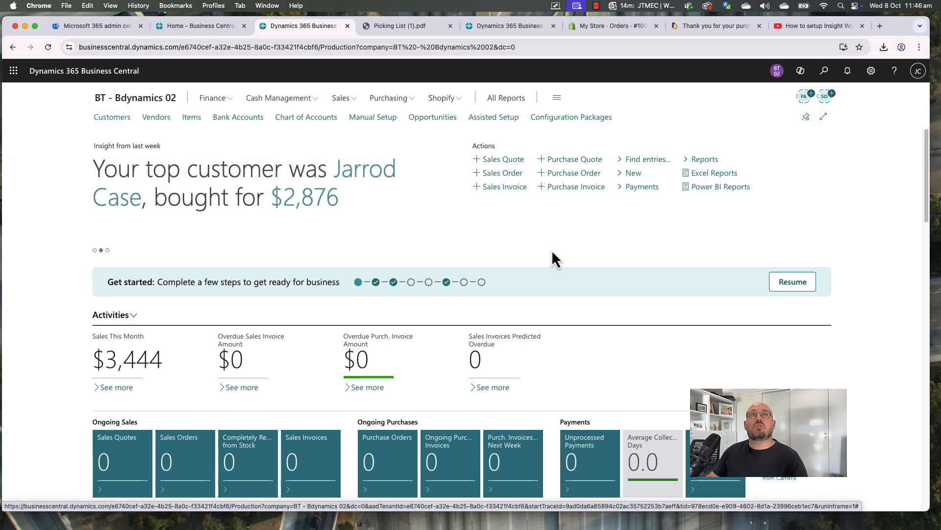
click(722, 28)
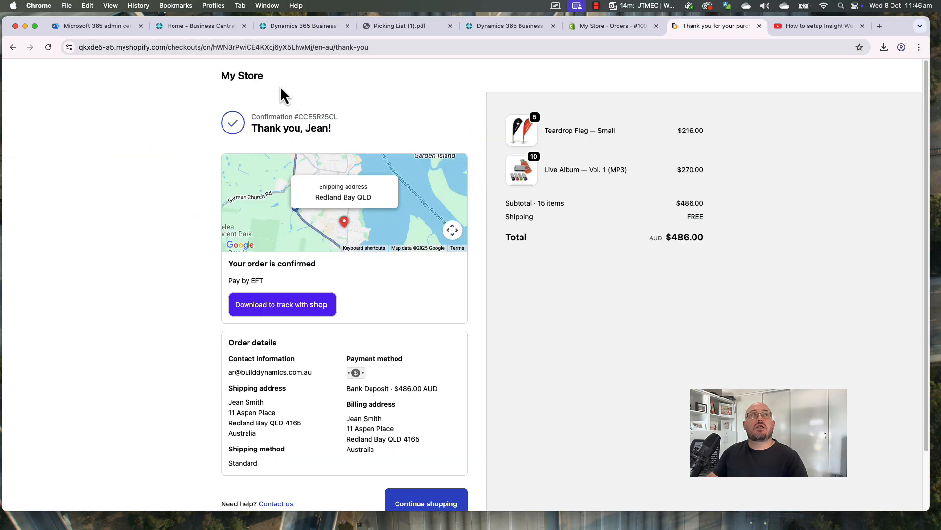
Check the store homepage and the Teardrop Flag and Live Album order, then return to Business Central
click(253, 92)
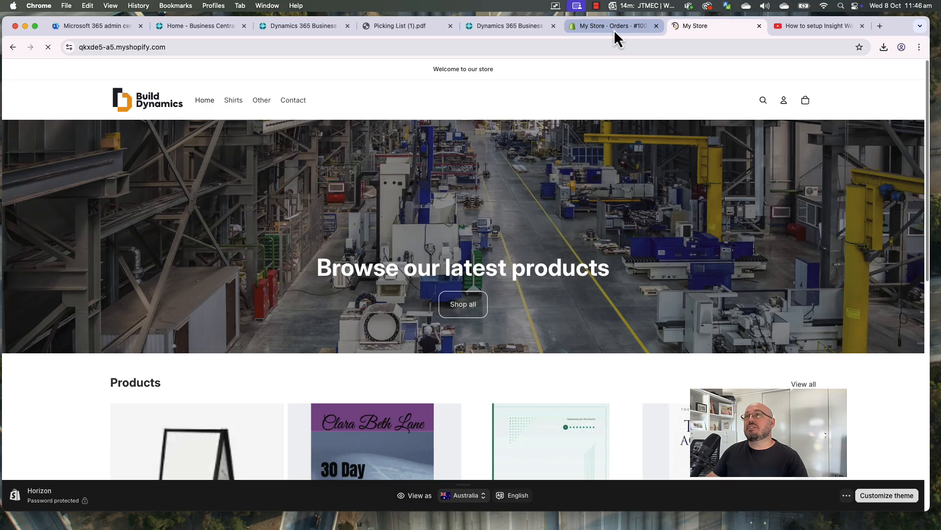
click(613, 30)
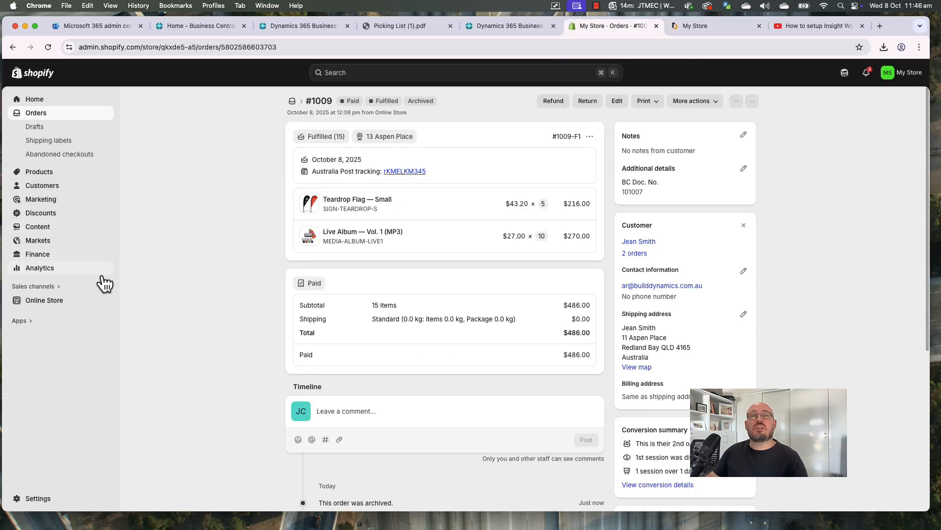
click(522, 25)
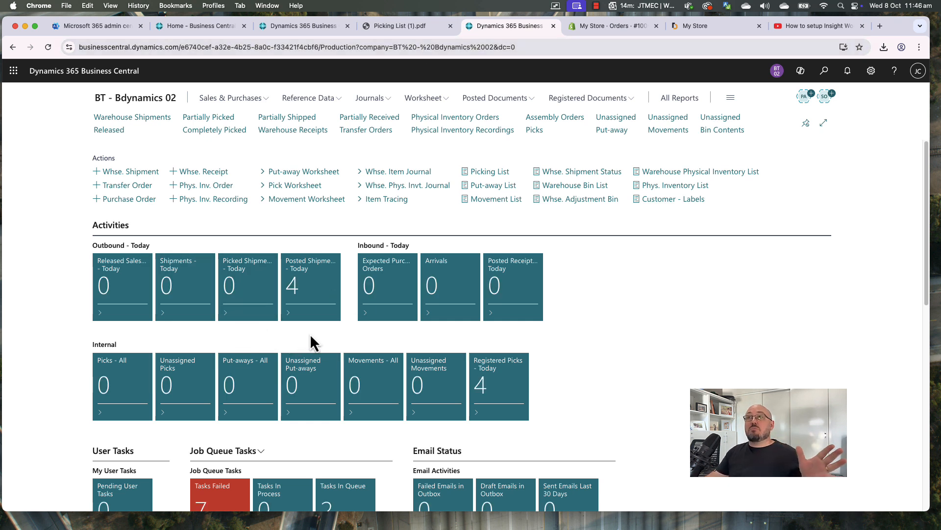
Switch past the picking list PDF to the main Role Center showing $3,444 sales this month
click(409, 30)
click(308, 28)
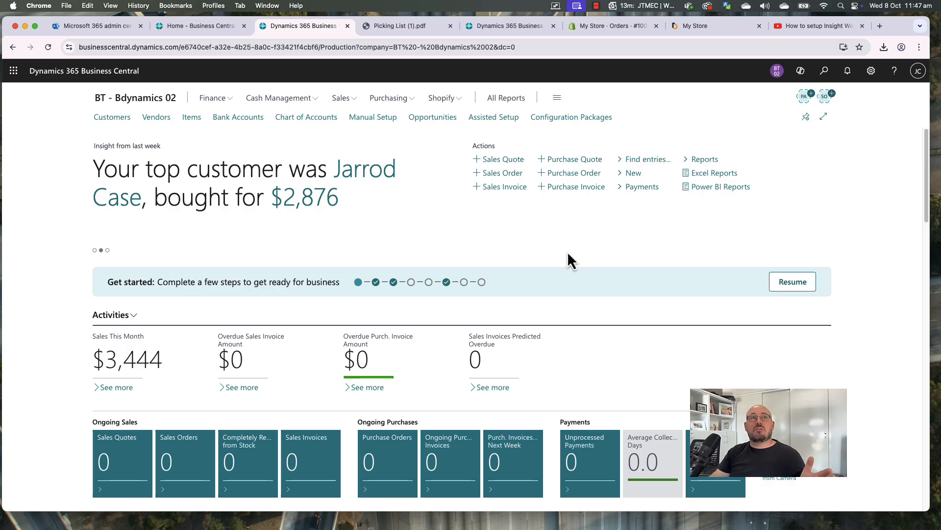
Load printnode.com in a new browser tab, then start another new tab for the next address
click(880, 26)
click(794, 45)
text(printnode.)
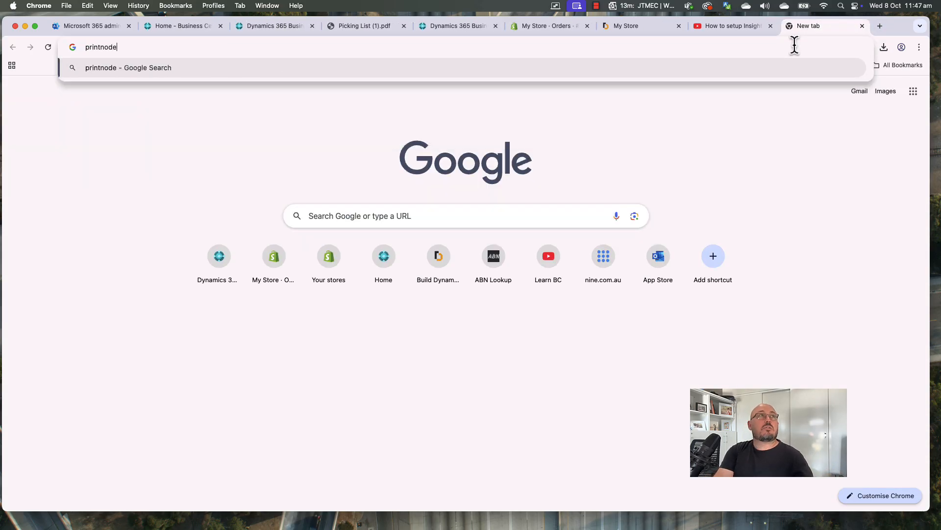
text(com)
key(Return)
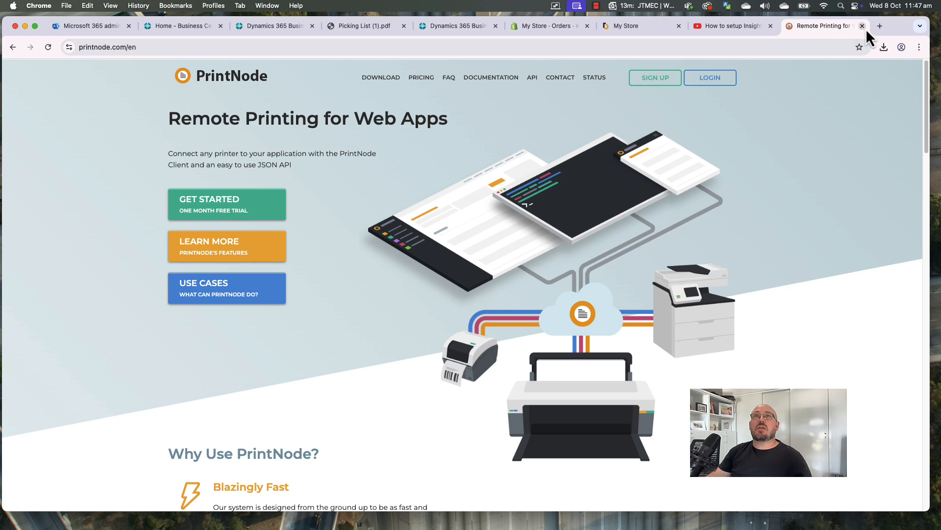
key(super+t)
click(811, 50)
Load dmsiworks.com and filter its apps to Free licensing
text(dms)
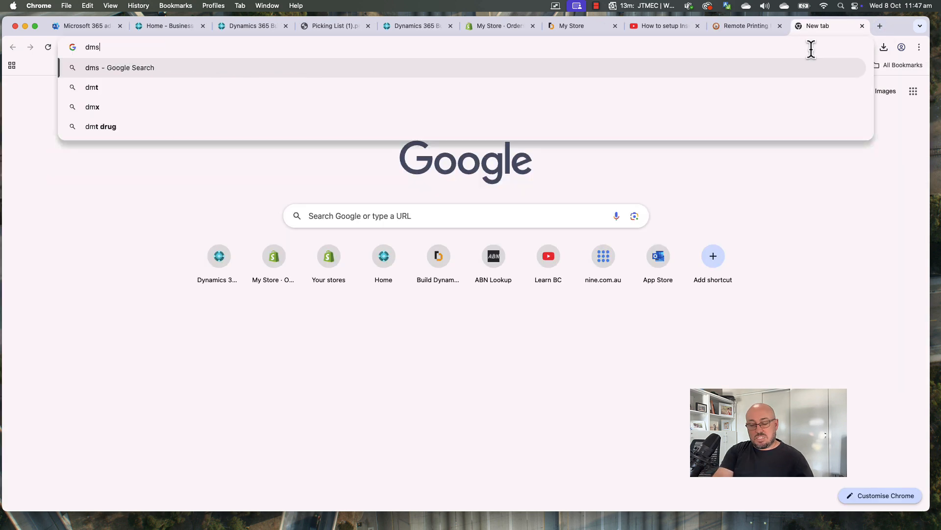
text(iworks.com)
key(Return)
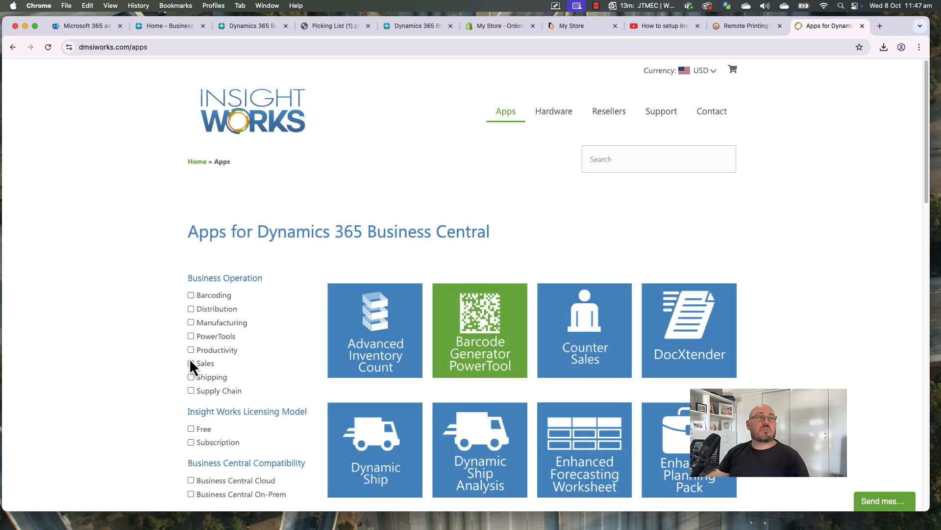
scroll(192, 392, down, 1)
click(191, 389)
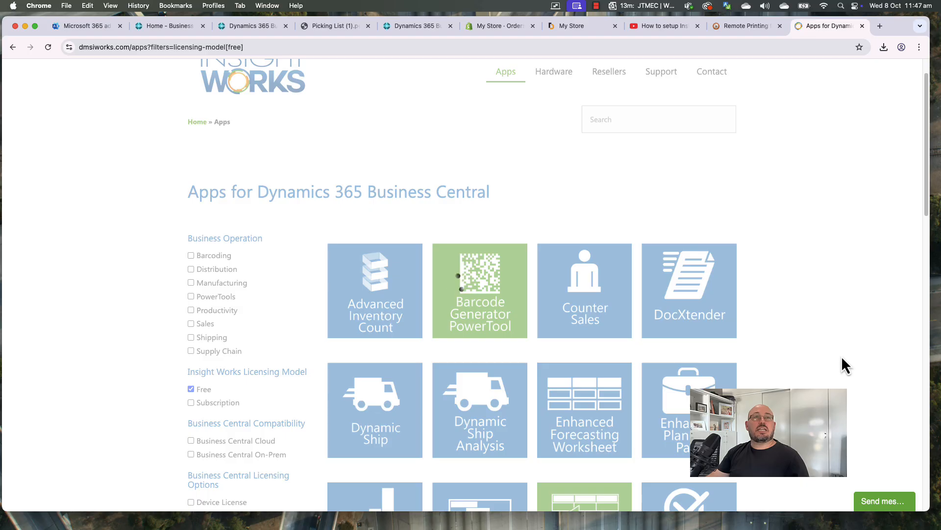
Open the PrintNode Connector PowerTool app page, then return to the Business Central tab
scroll(833, 354, down, 2)
scroll(833, 357, down, 2)
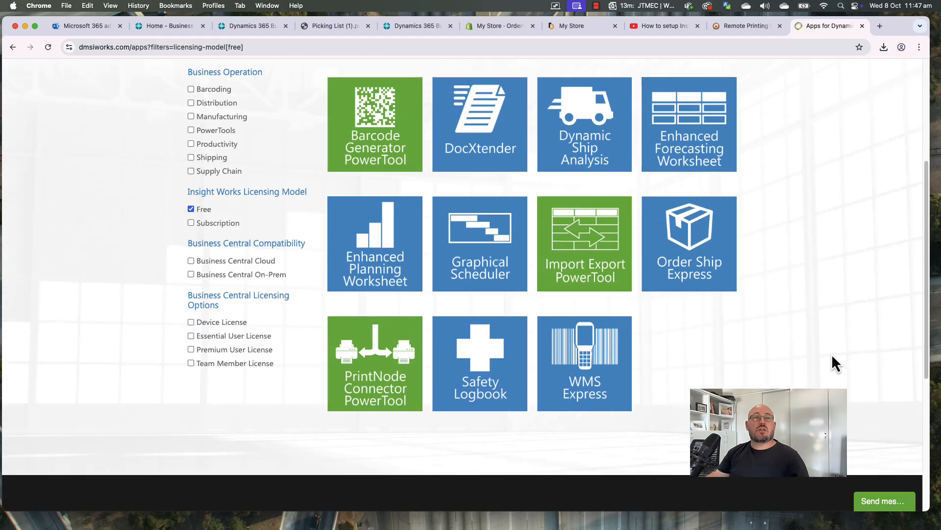
click(384, 410)
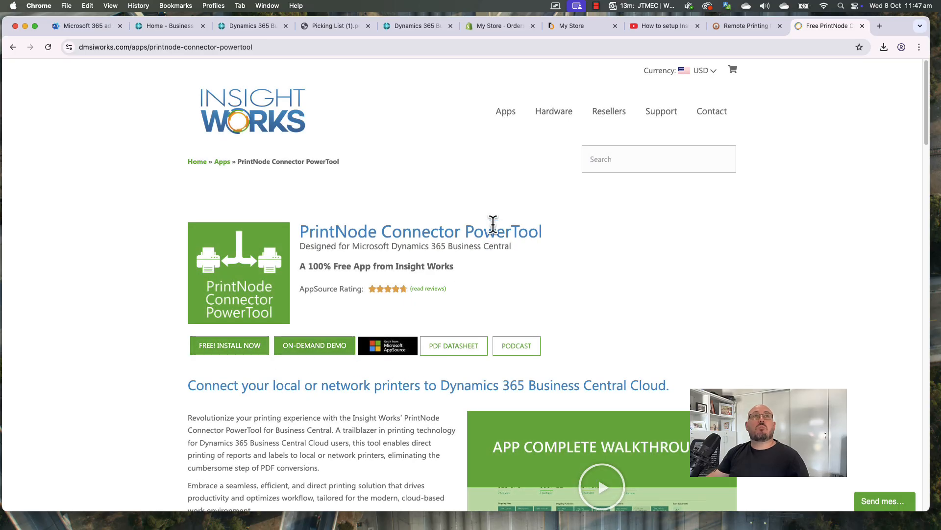
click(257, 25)
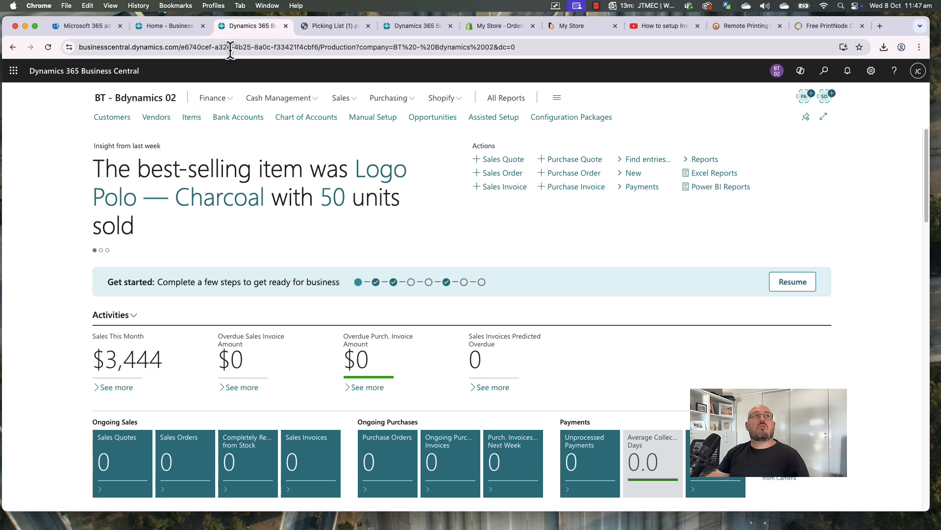
Open the Items list and select MEDIA-ALBUM-LIVE1 to view its costing and invoicing details
click(185, 122)
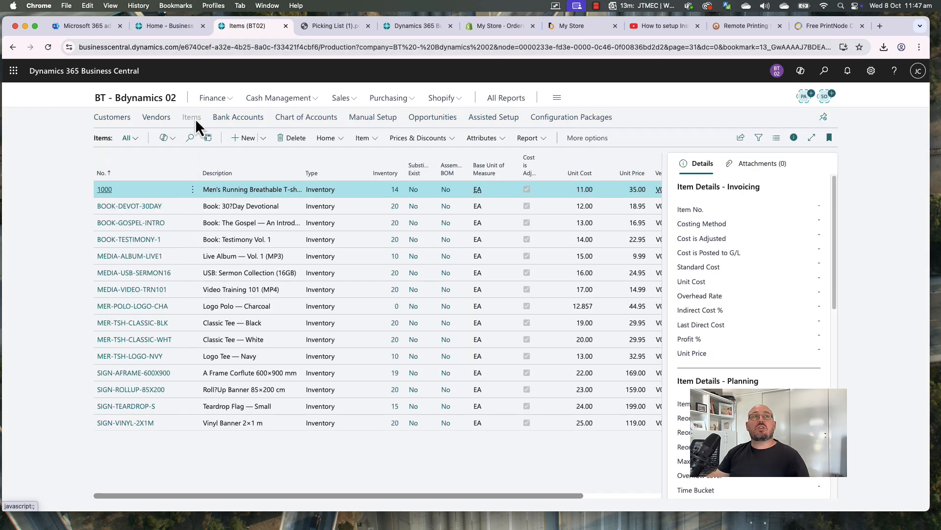
click(344, 290)
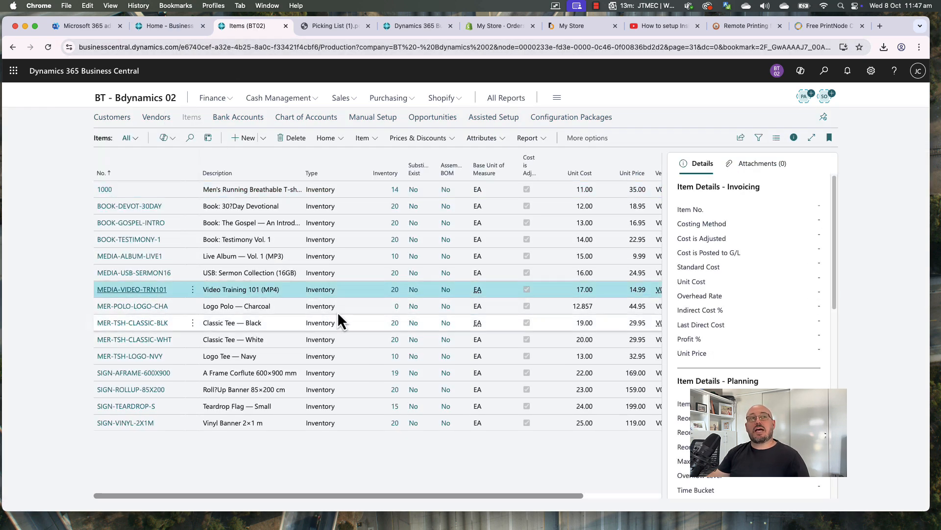
click(341, 253)
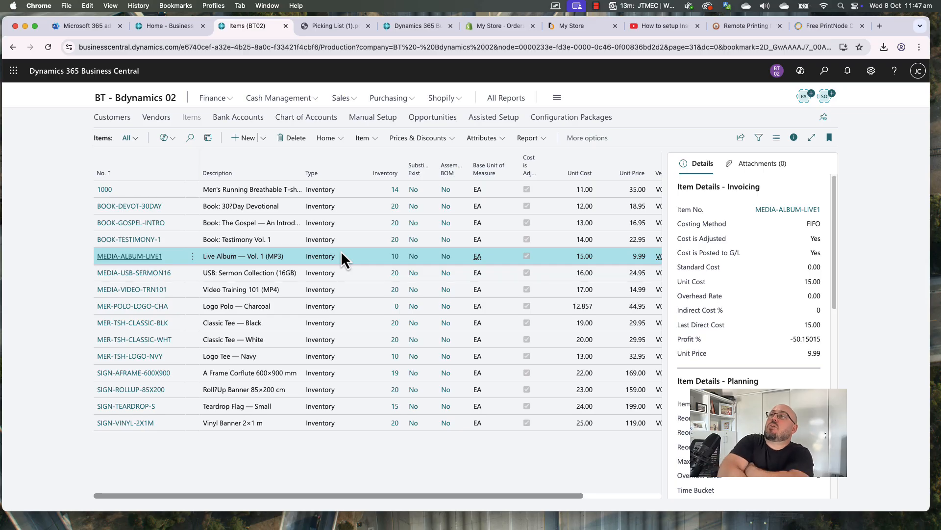